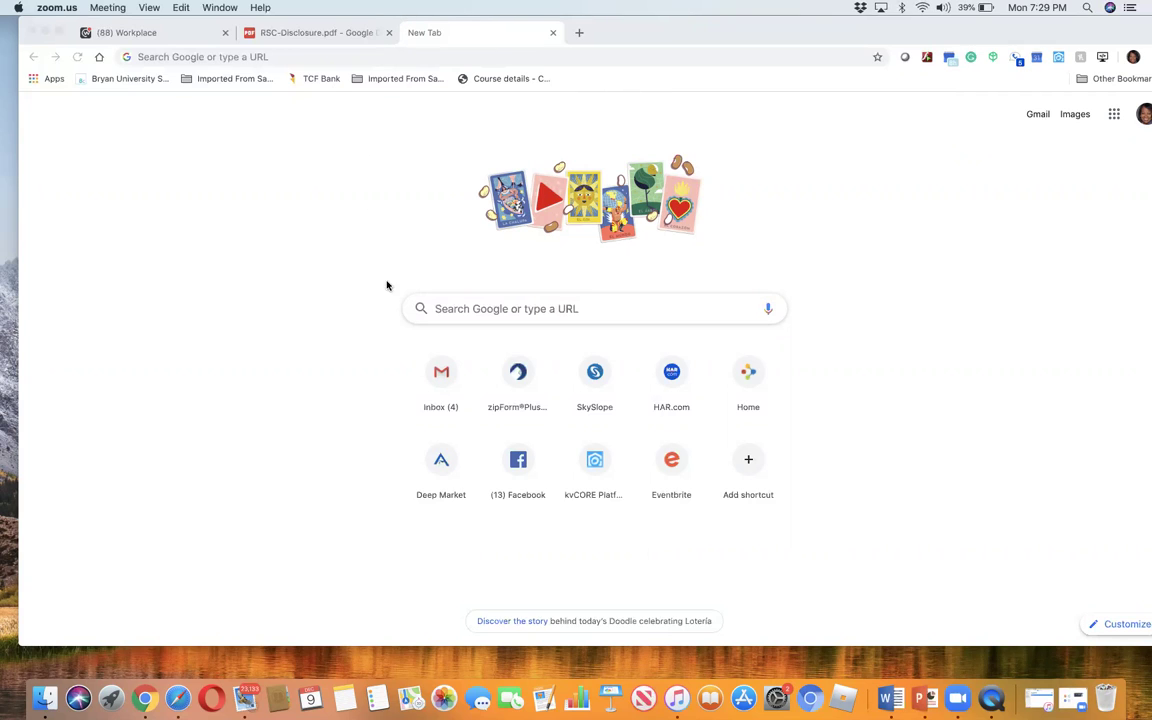
Open zipForm Plus and display the documents in the Buyer/Tenant Packet template.
left_click(520, 378)
left_click(520, 378)
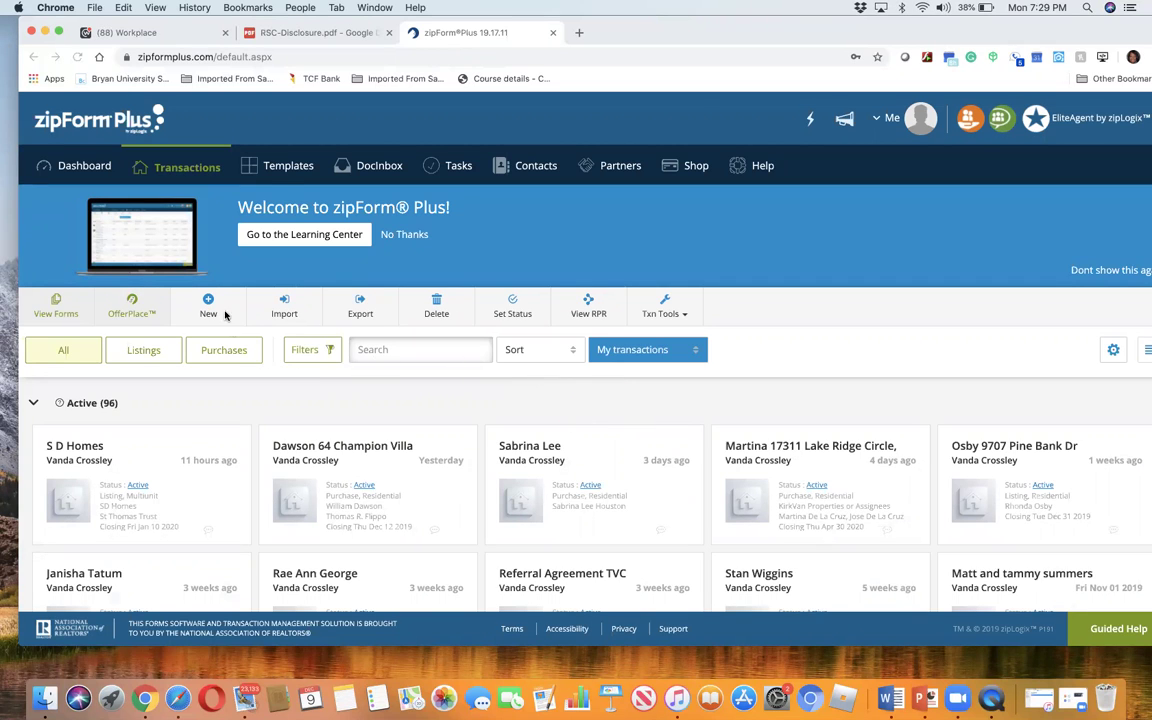
left_click(289, 167)
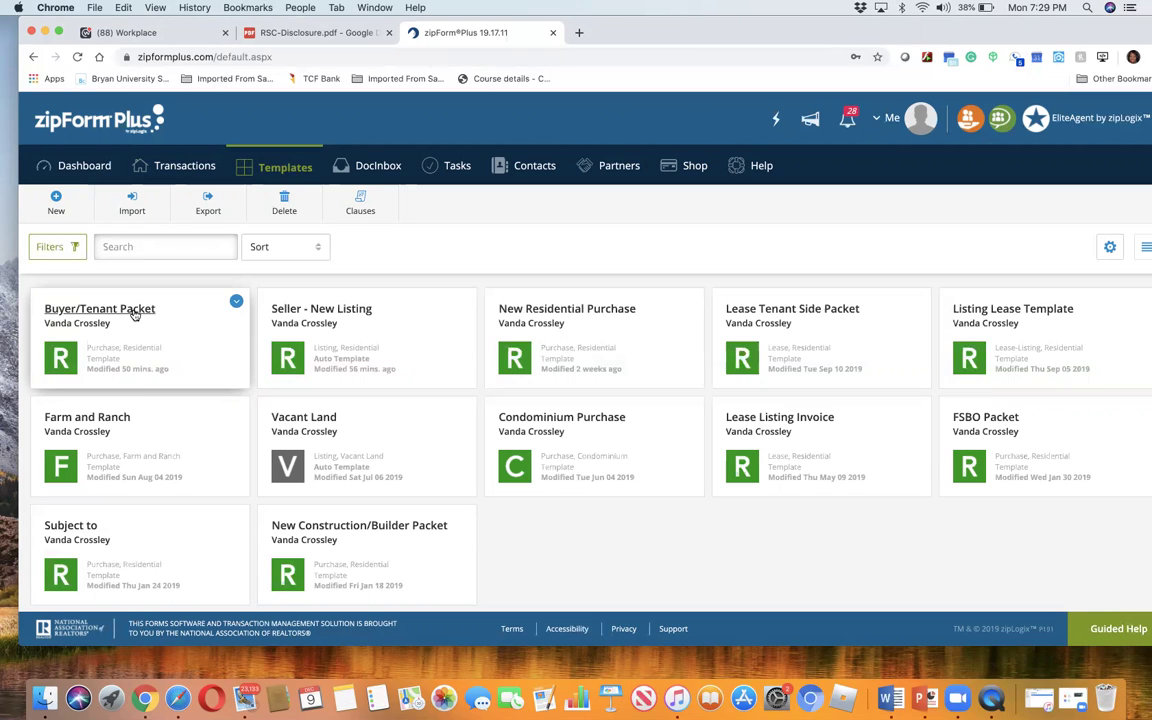
left_click(236, 303)
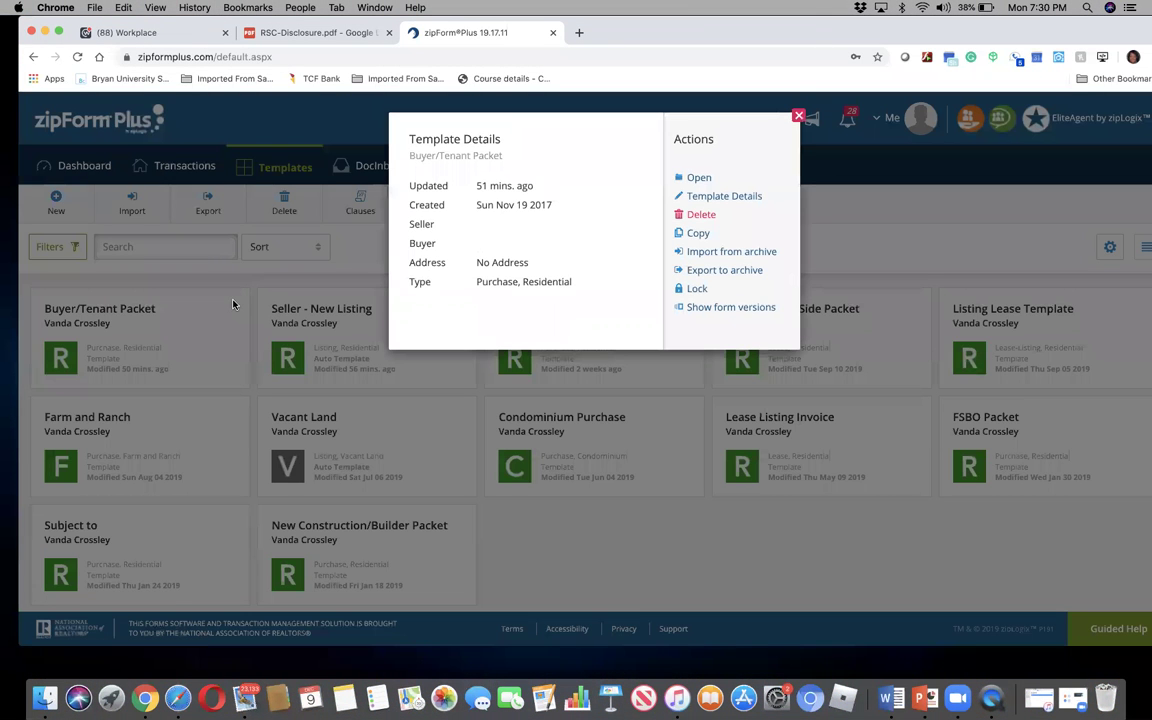
left_click(697, 178)
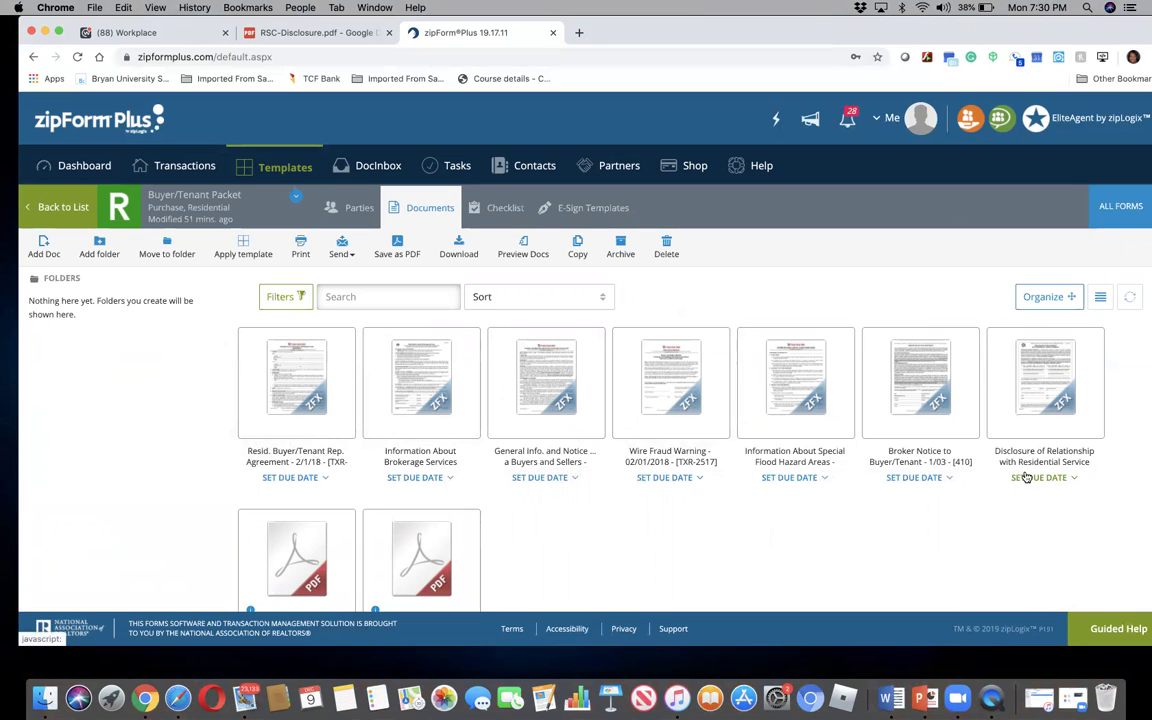
scroll(1028, 465, "down", 2)
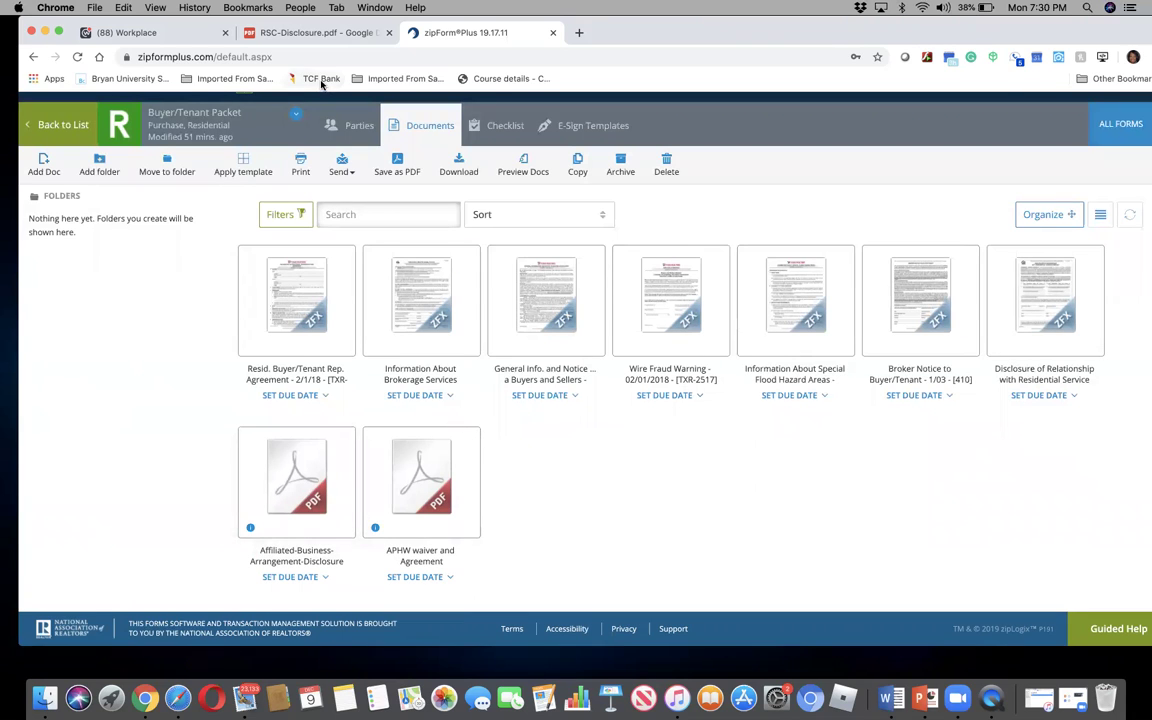
Switch to Workplace and, from the "affiliate agreement" results, open the post's linked Disclosure of Relationship with Residential Service Company.
left_click(146, 33)
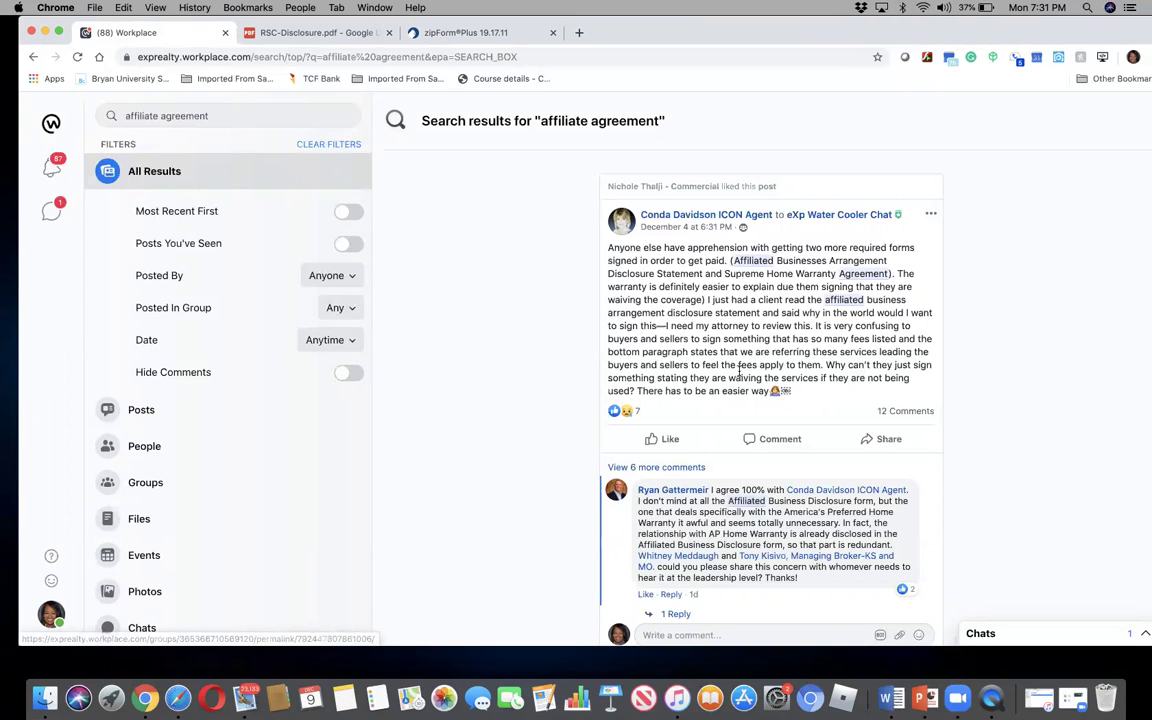
scroll(714, 445, "down", 1)
scroll(714, 451, "down", 5)
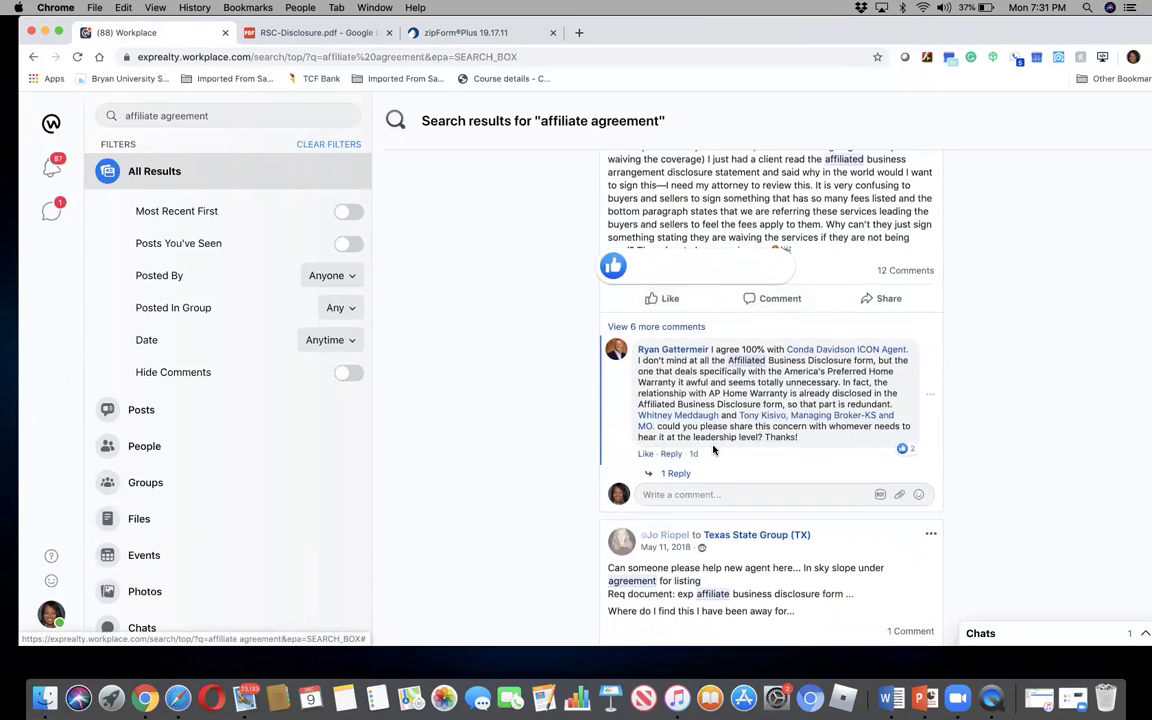
scroll(713, 449, "down", 6)
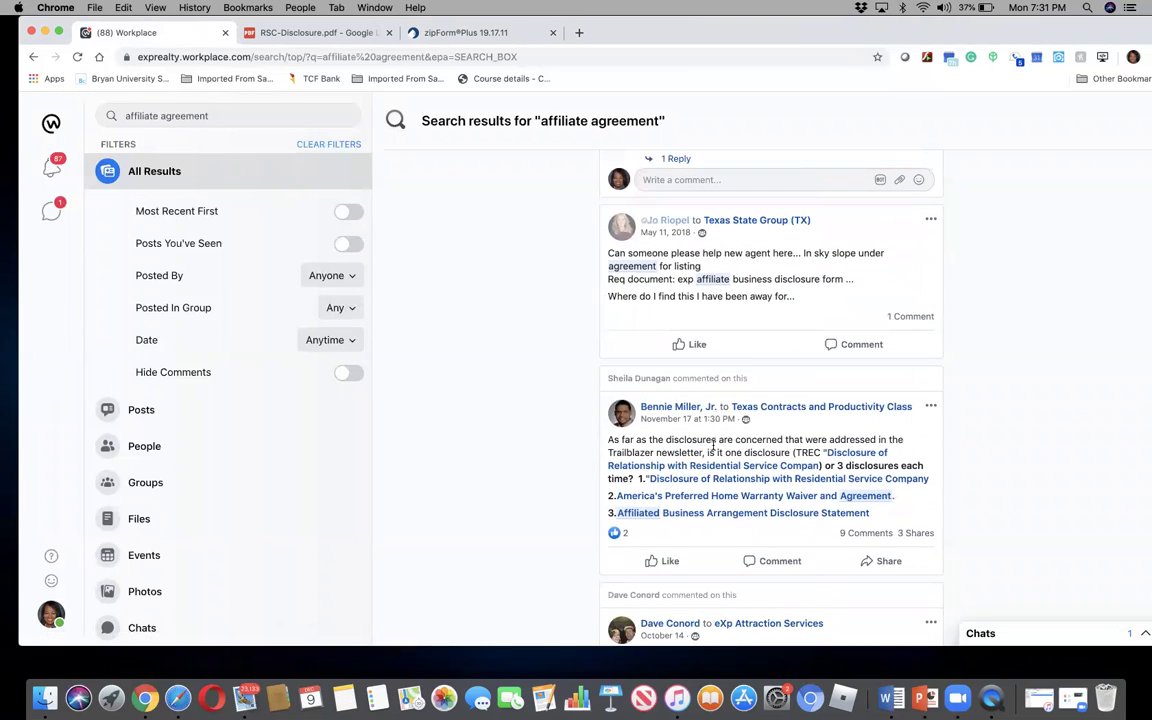
scroll(713, 447, "down", 2)
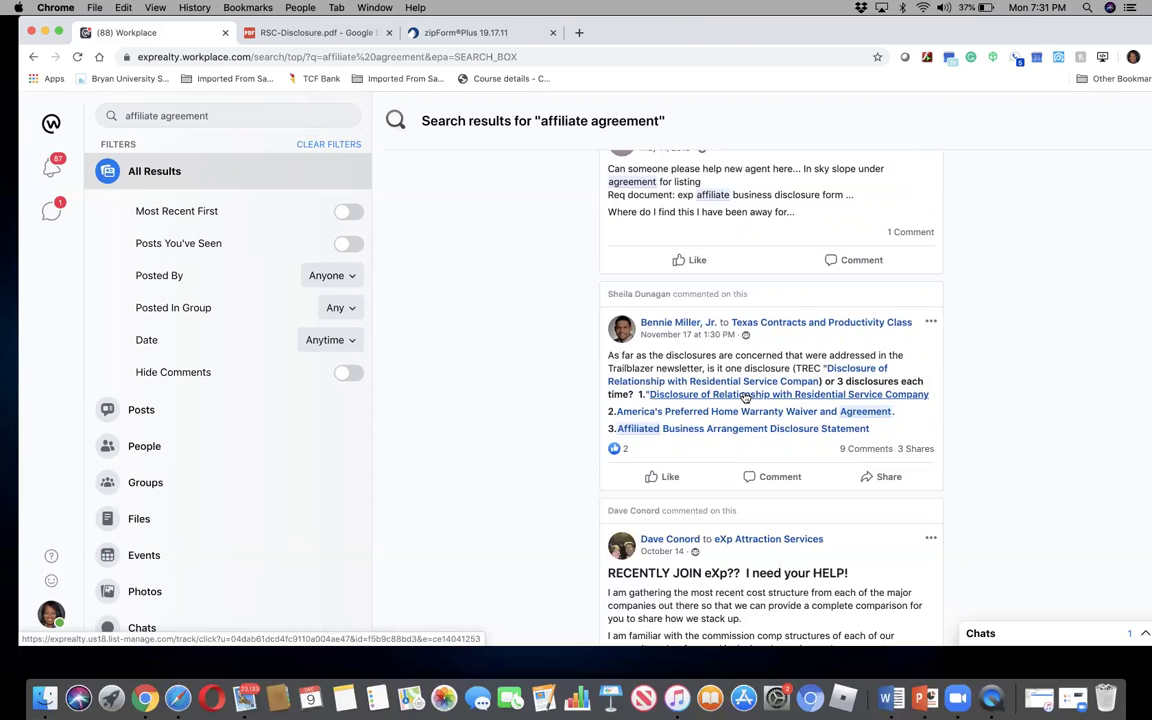
left_click(745, 396)
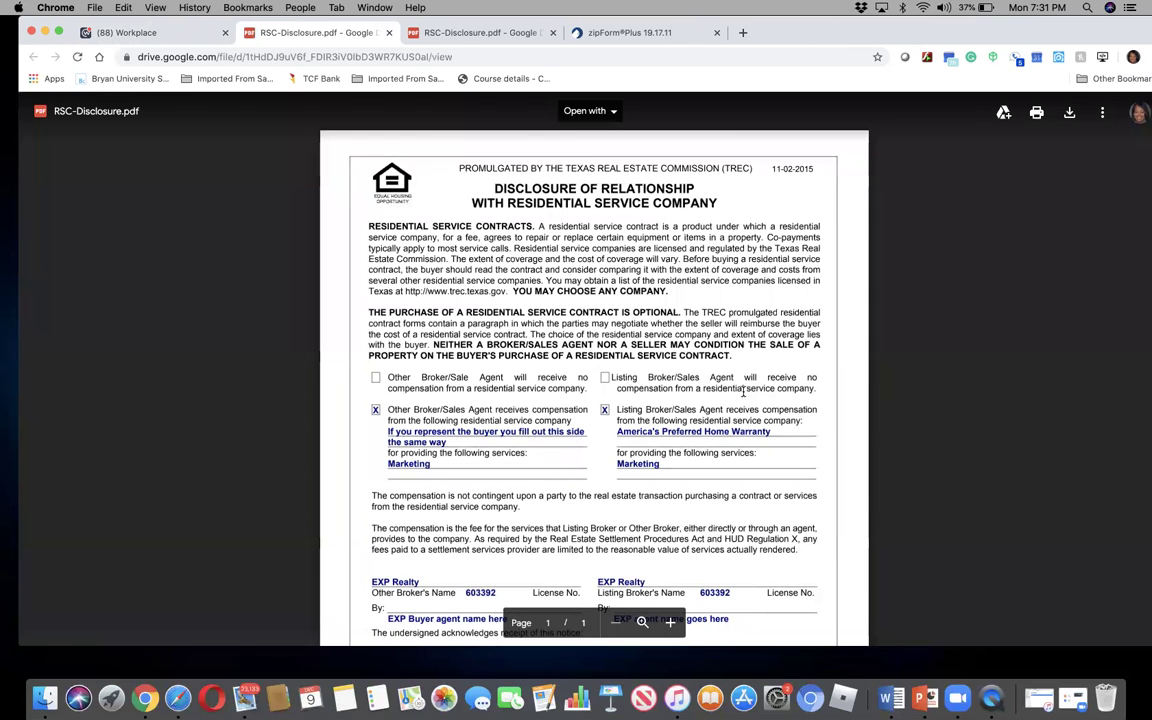
Review the sample RSC-Disclosure PDF, including the compensation checkboxes, broker details and signature section.
scroll(743, 392, "down", 5)
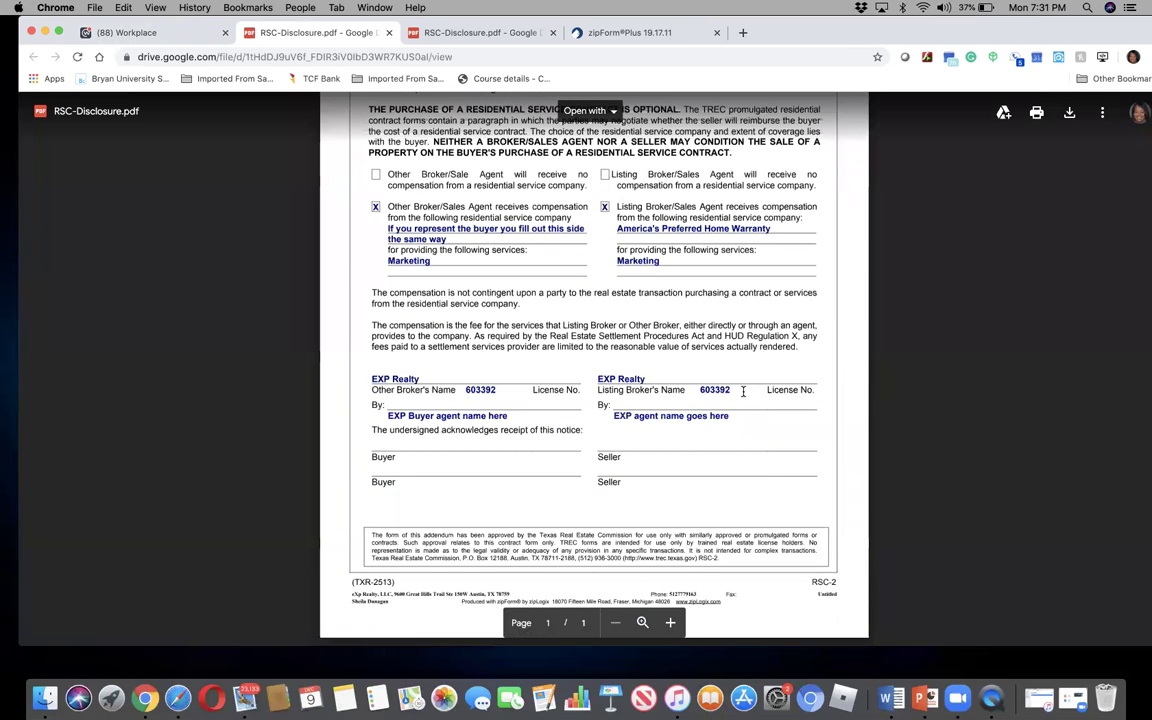
scroll(743, 392, "up", 3)
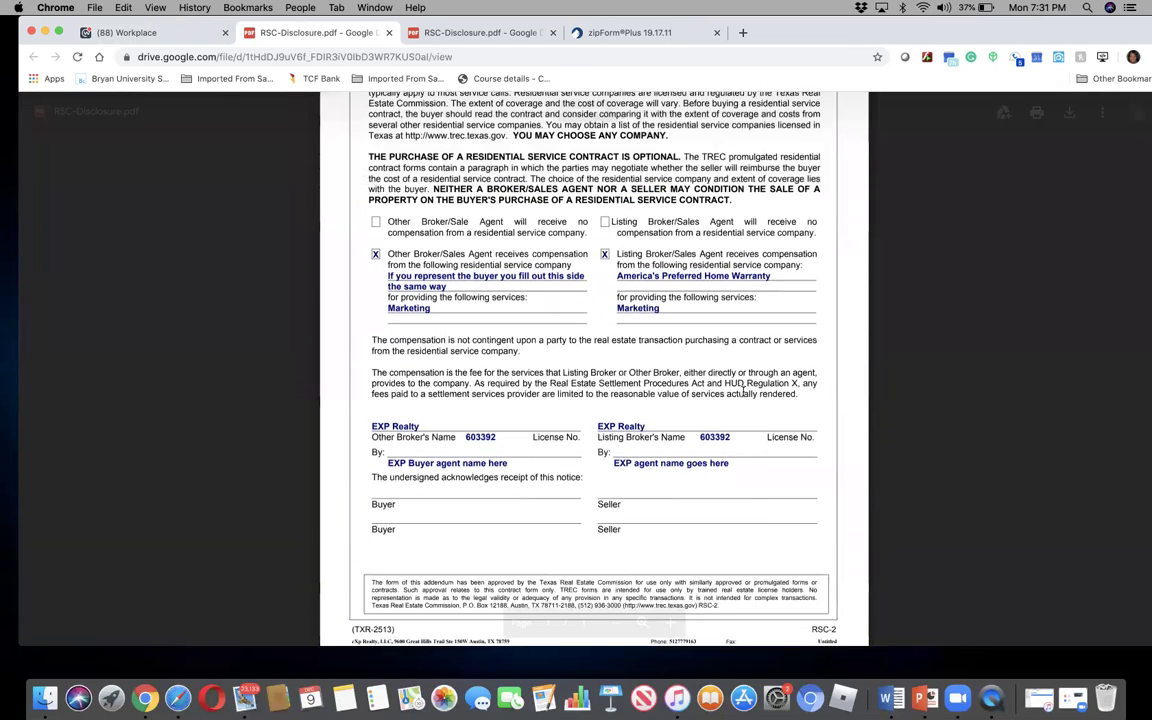
scroll(743, 392, "up", 1)
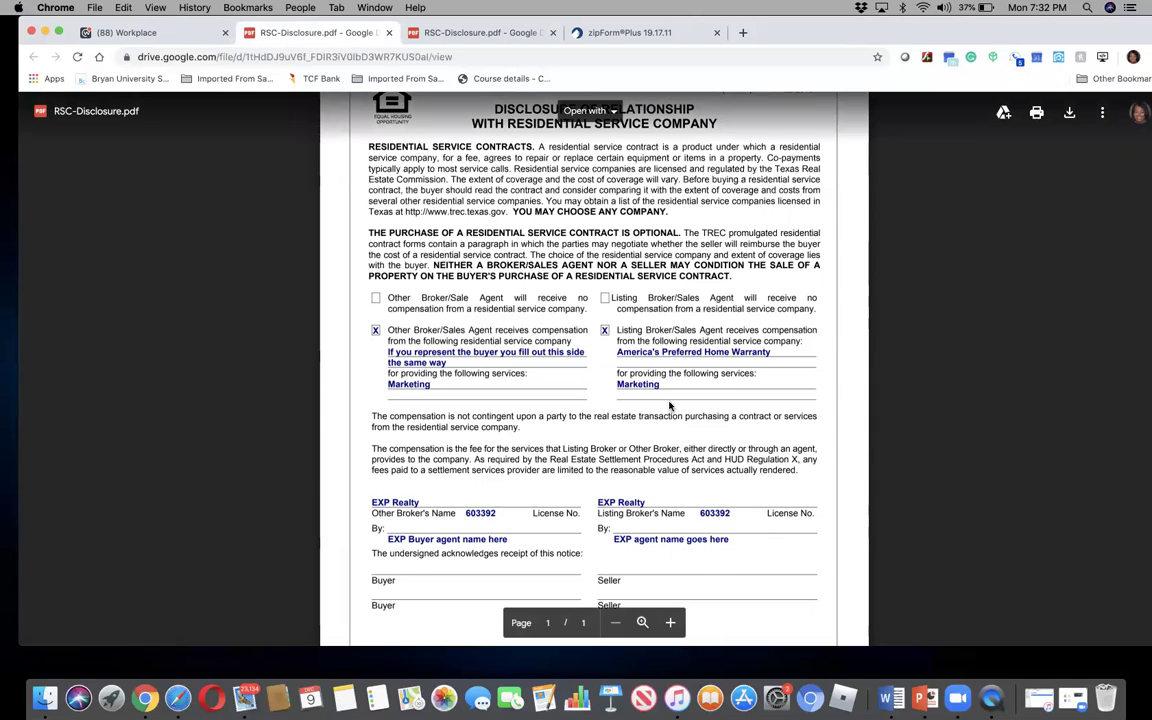
scroll(670, 405, "down", 3)
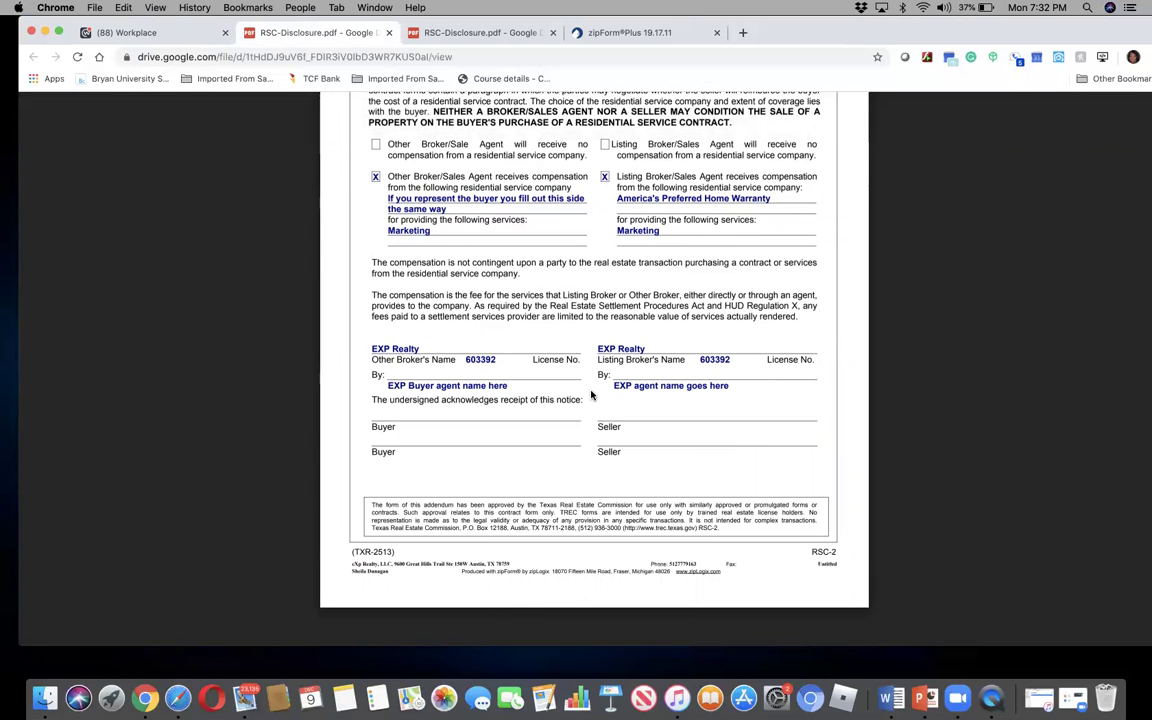
scroll(591, 396, "up", 5)
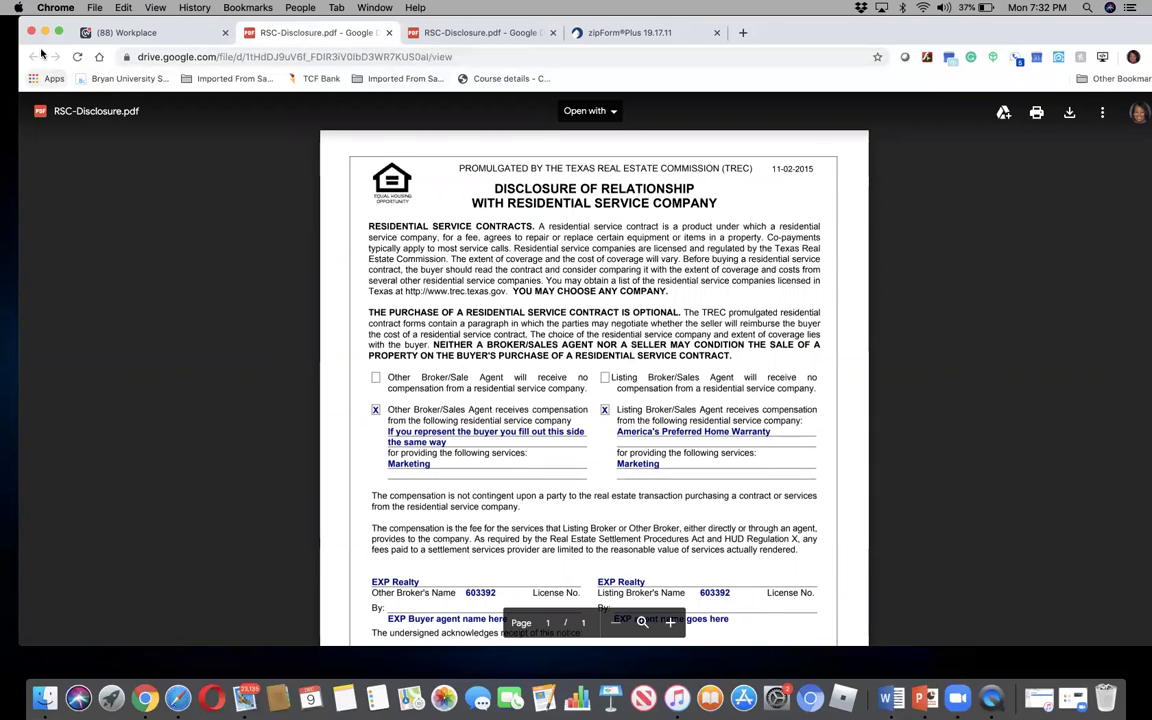
Close both RSC-Disclosure PDFs, view the packet's Residential Buyer/Tenant Representation Agreement, and return to the packet's documents.
left_click(387, 33)
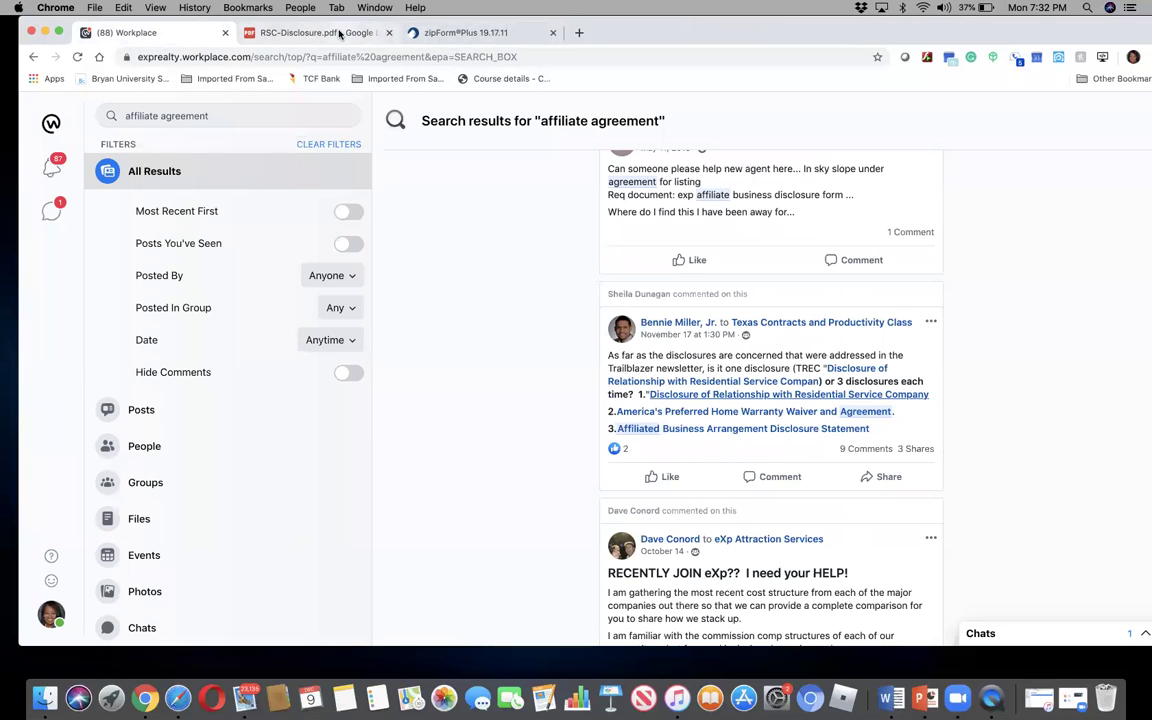
left_click(340, 33)
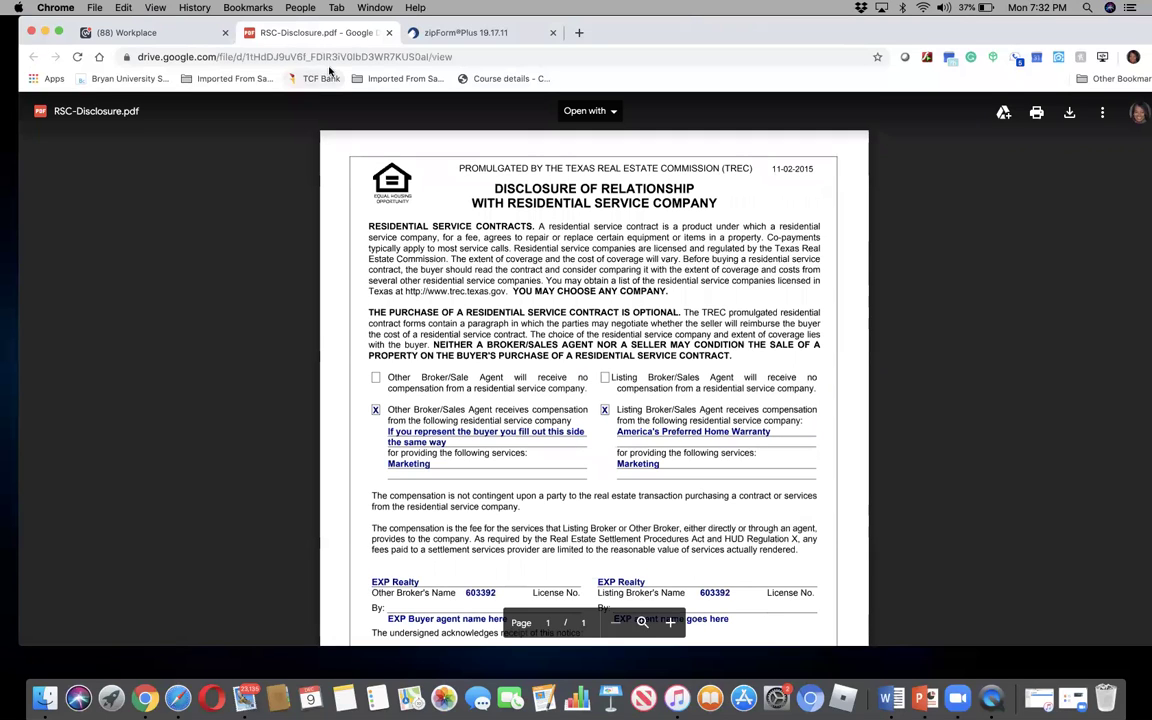
left_click(388, 33)
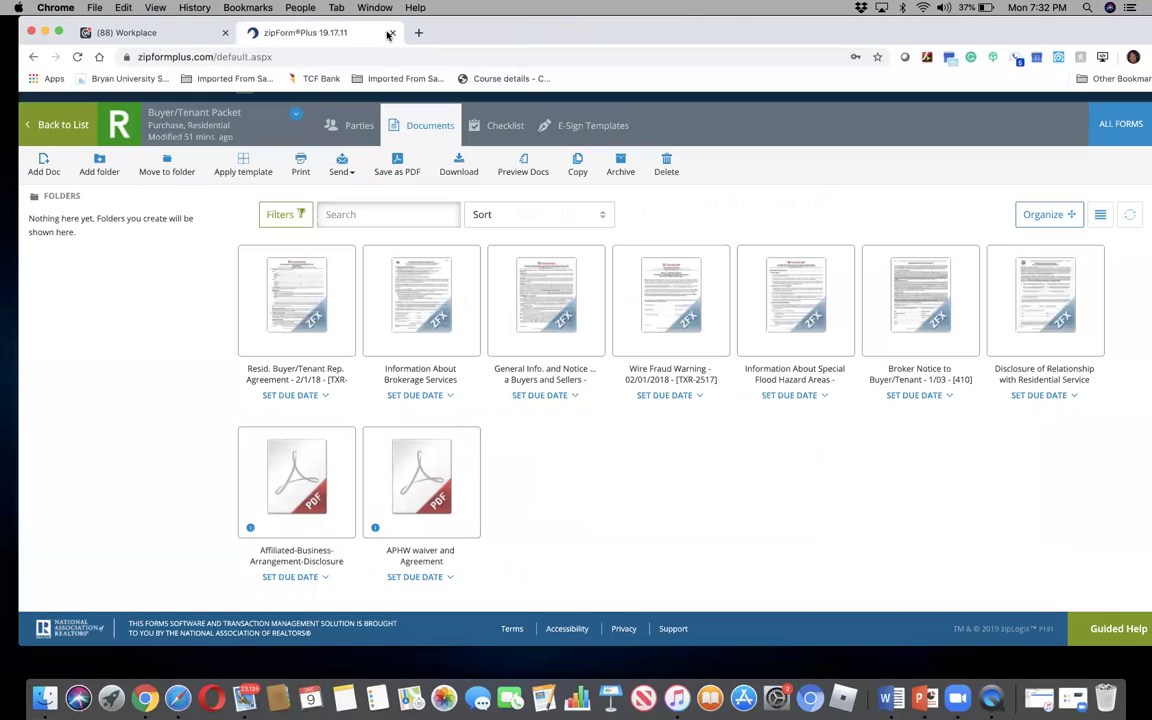
left_click(304, 308)
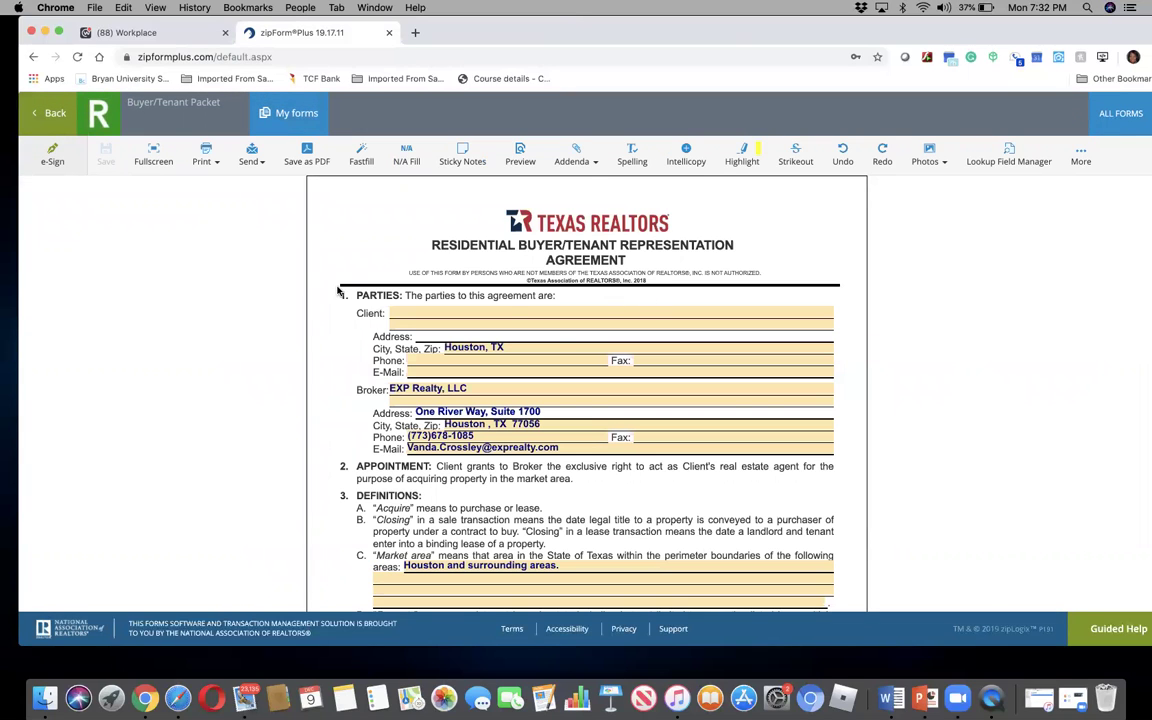
left_click(48, 113)
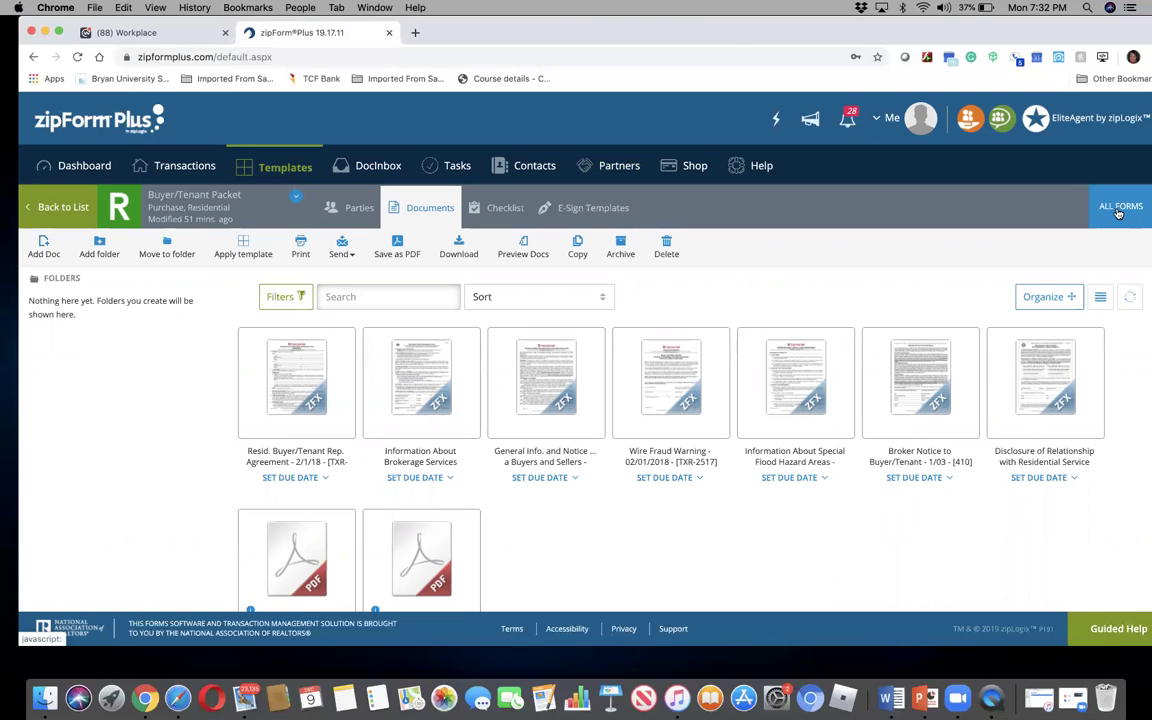
Open the form libraries for the packet and list the forms from all libraries.
left_click(1119, 209)
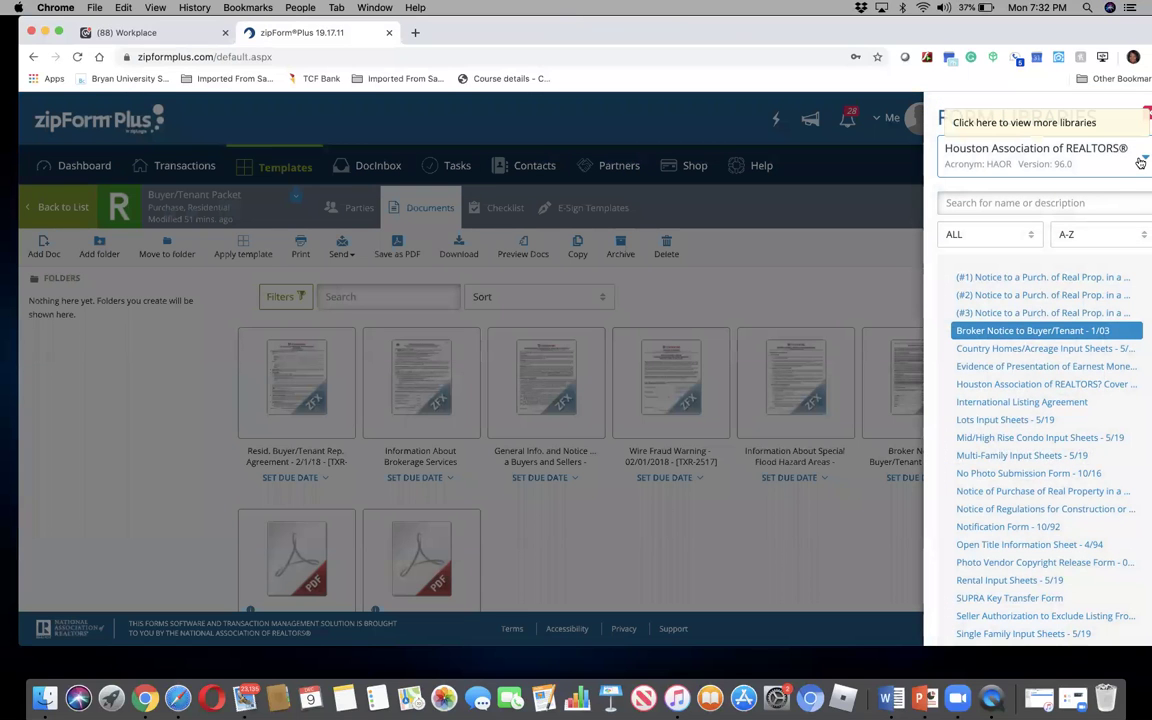
left_click(1140, 163)
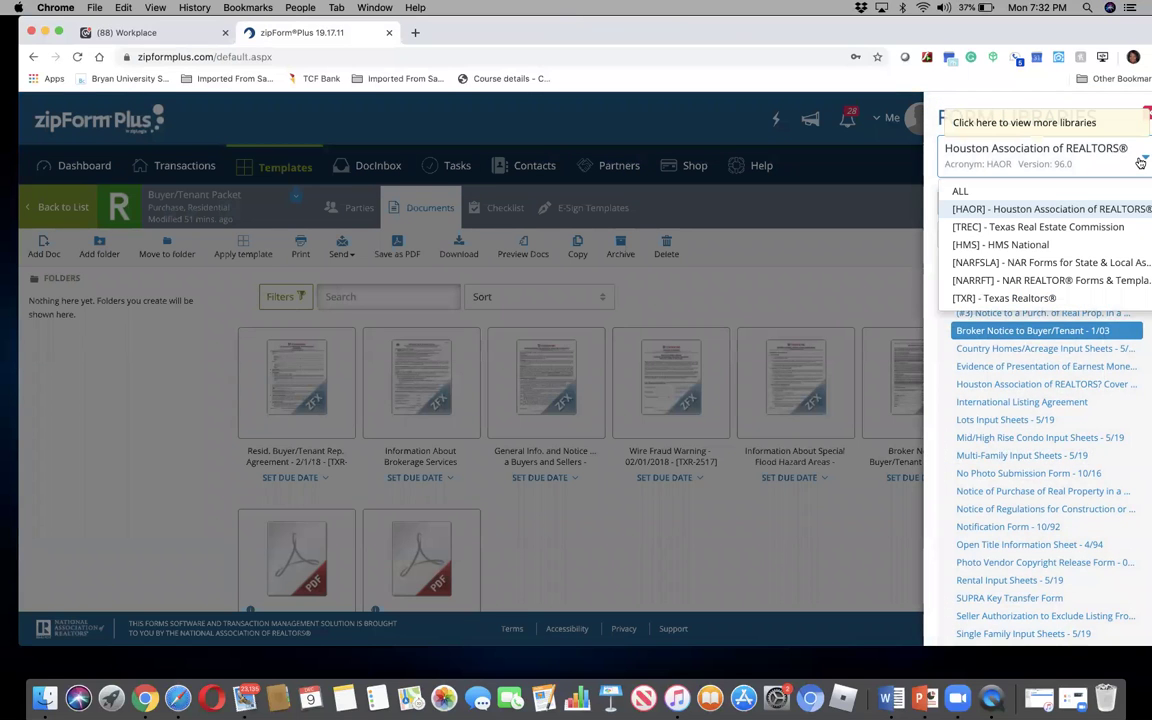
left_click(960, 191)
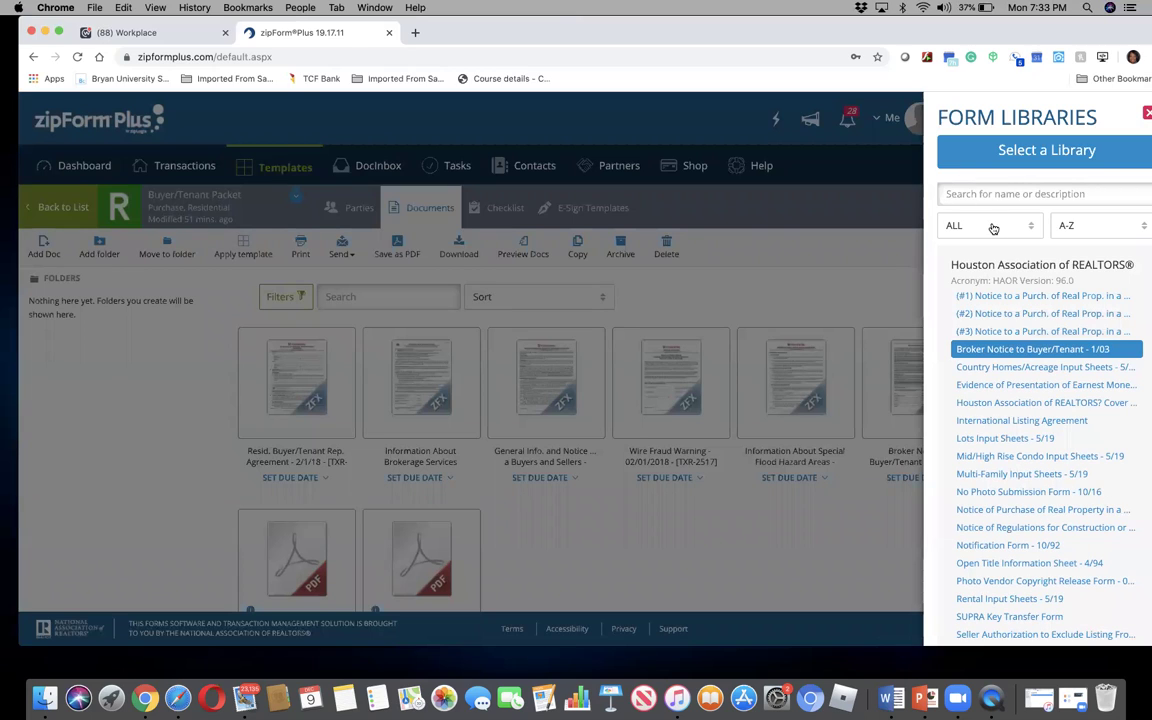
Search all form libraries for "notice", look through the matching forms, and close the libraries.
left_click(976, 193)
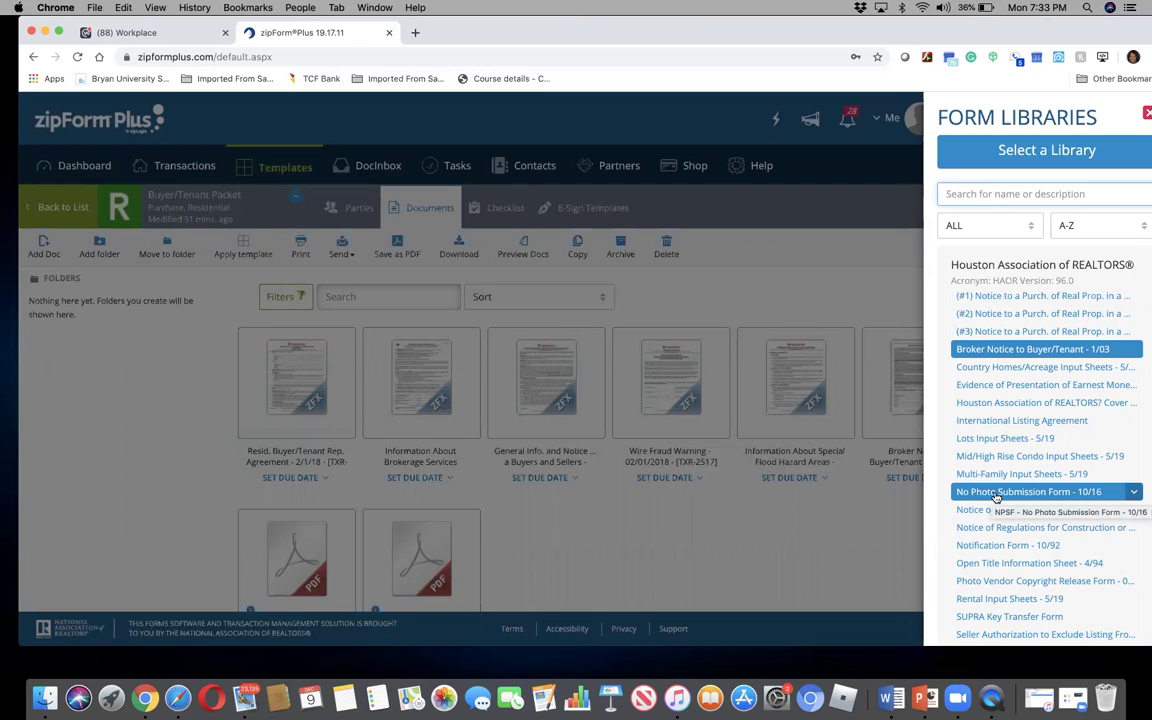
scroll(996, 497, "down", 2)
scroll(996, 450, "up", 2)
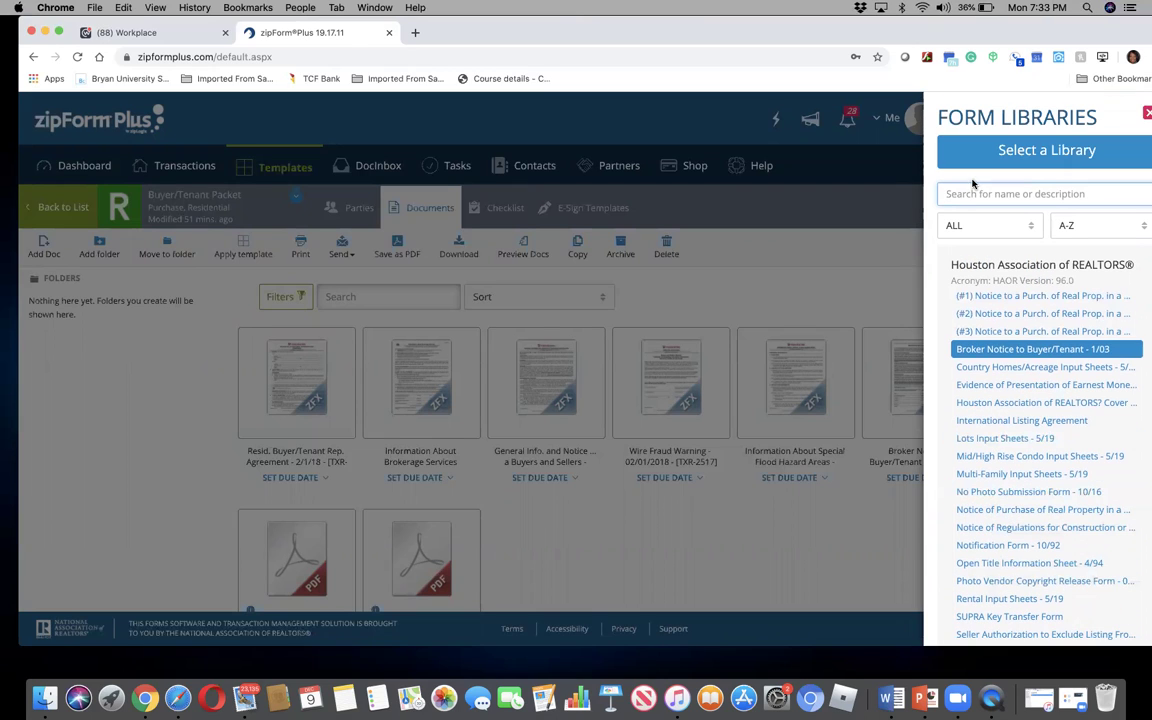
type("no")
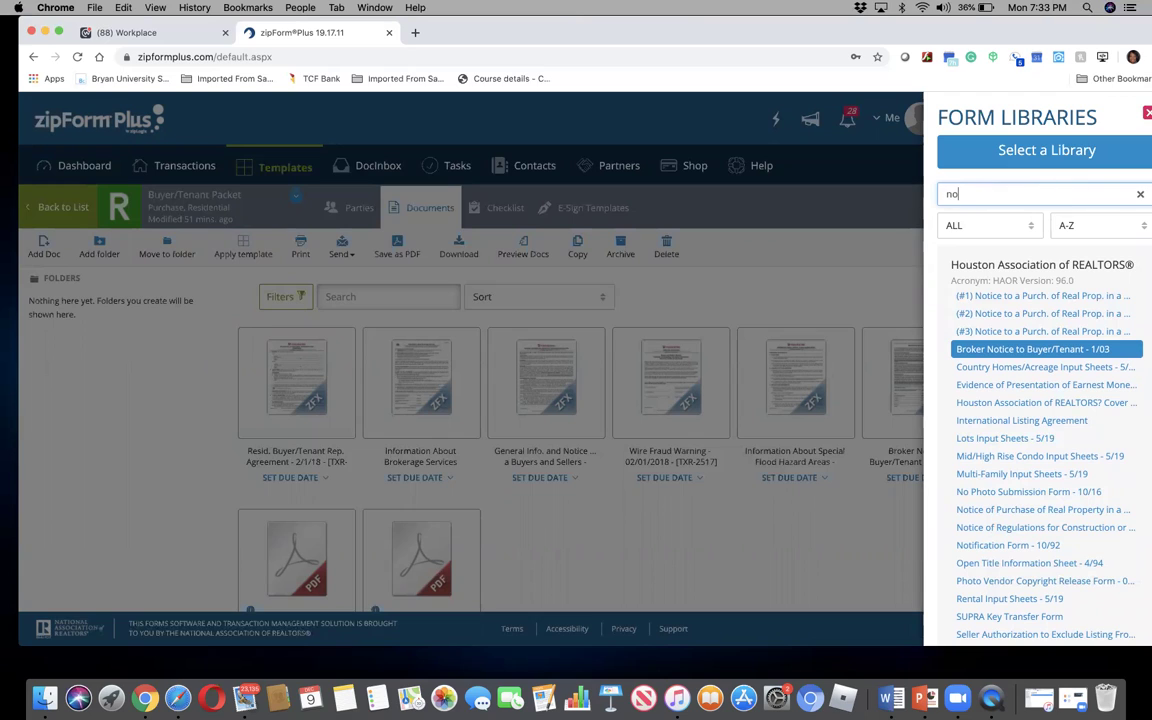
type("tice")
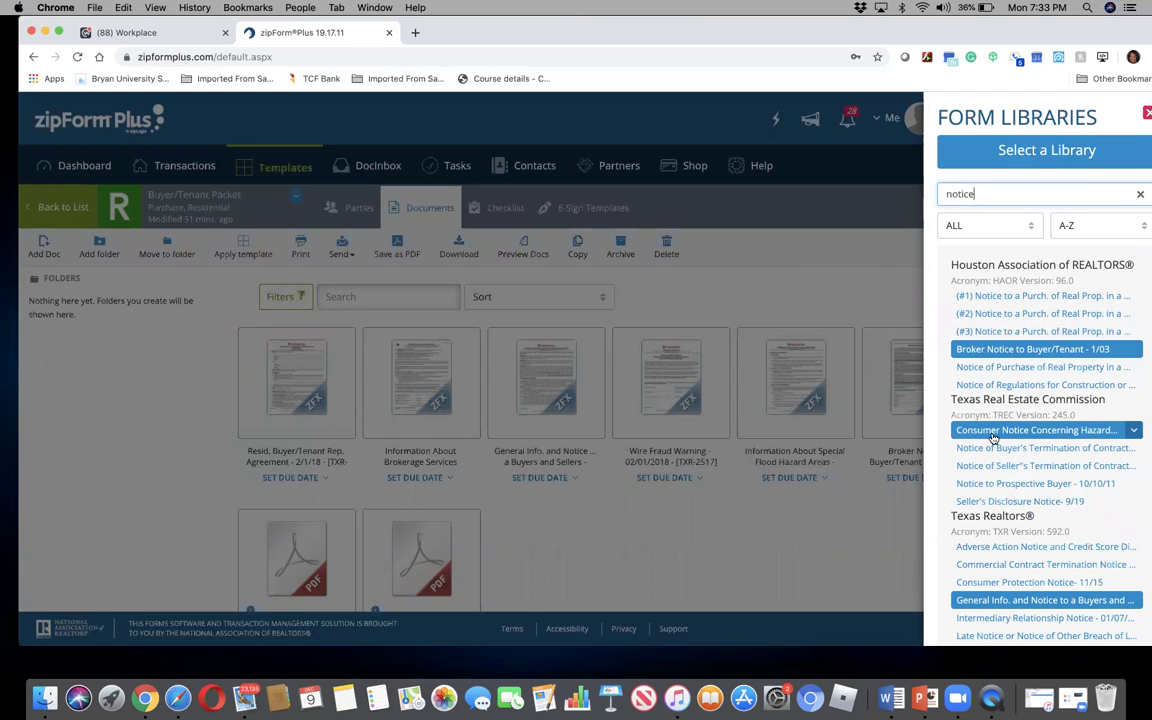
scroll(993, 438, "down", 10)
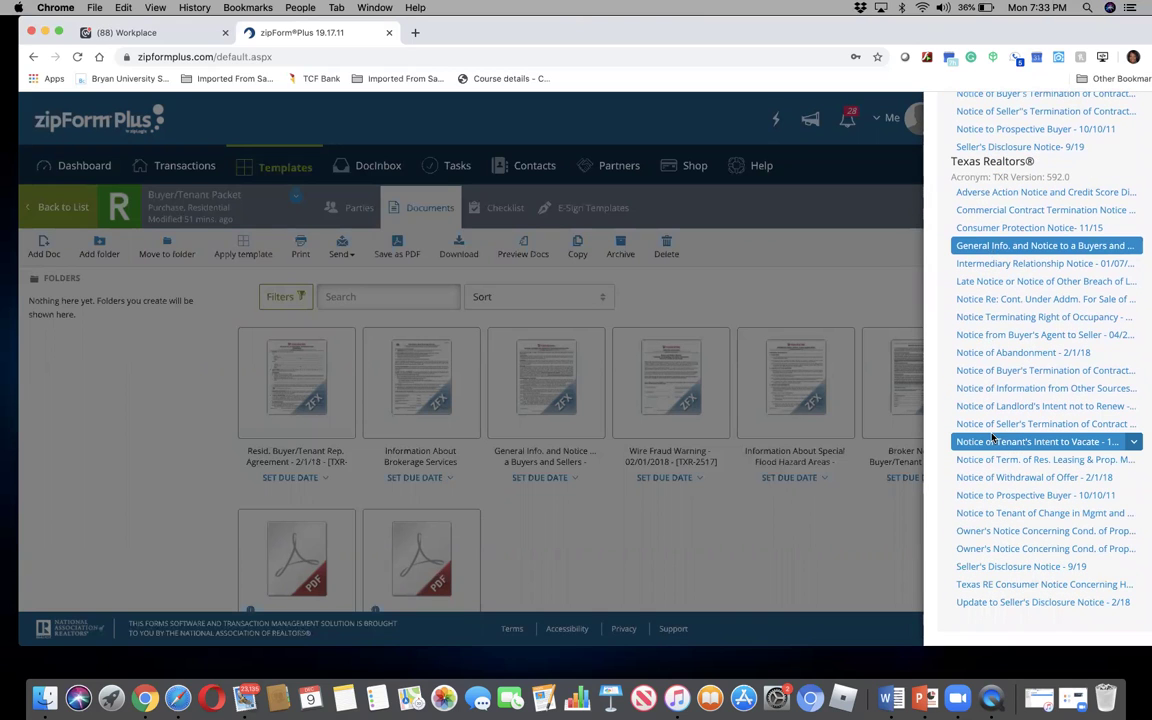
scroll(993, 438, "up", 10)
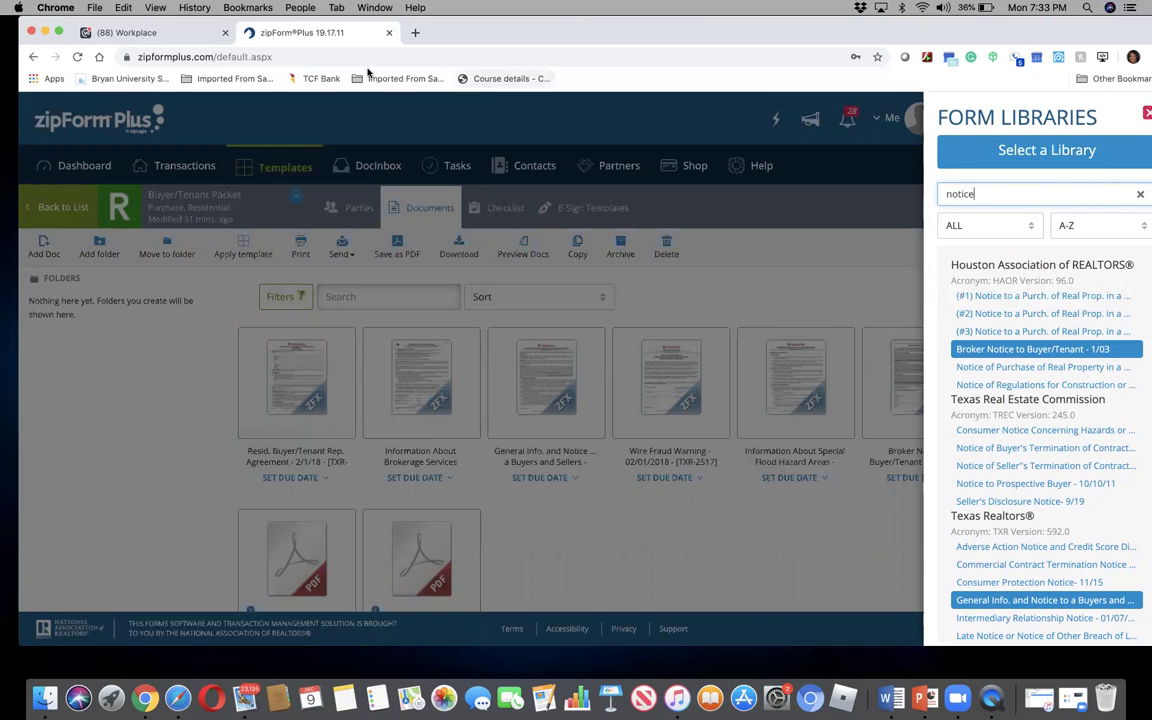
left_click_drag(52, 20, 34, 20)
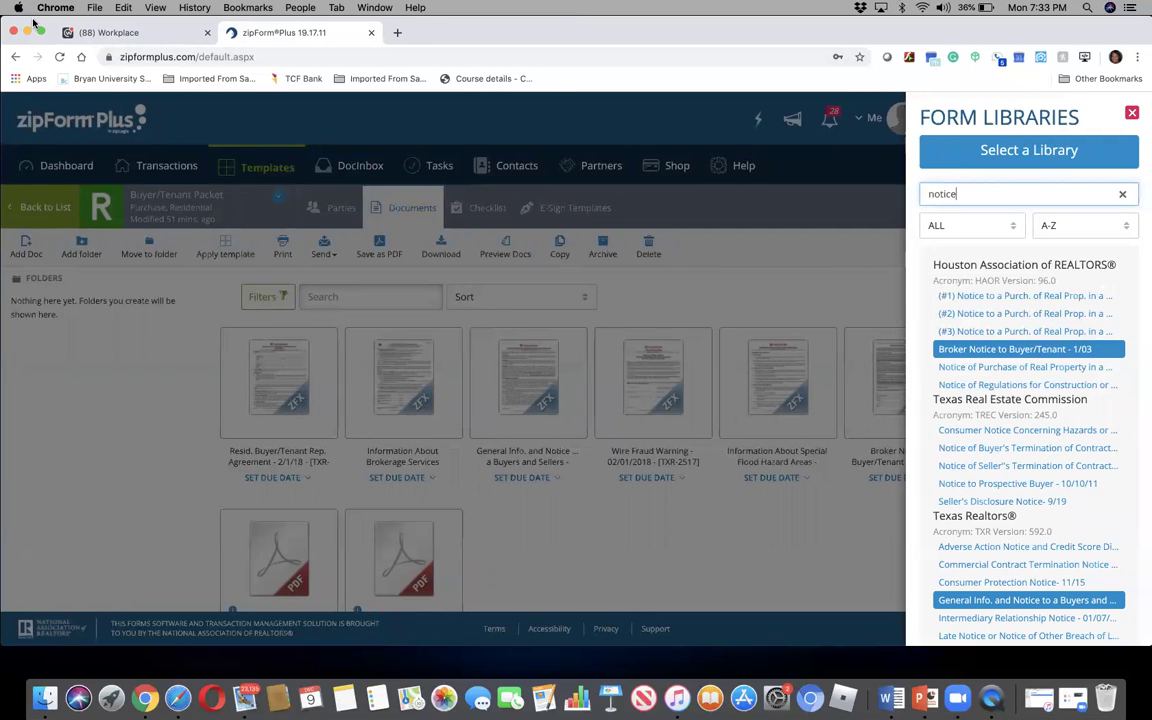
left_click(1132, 113)
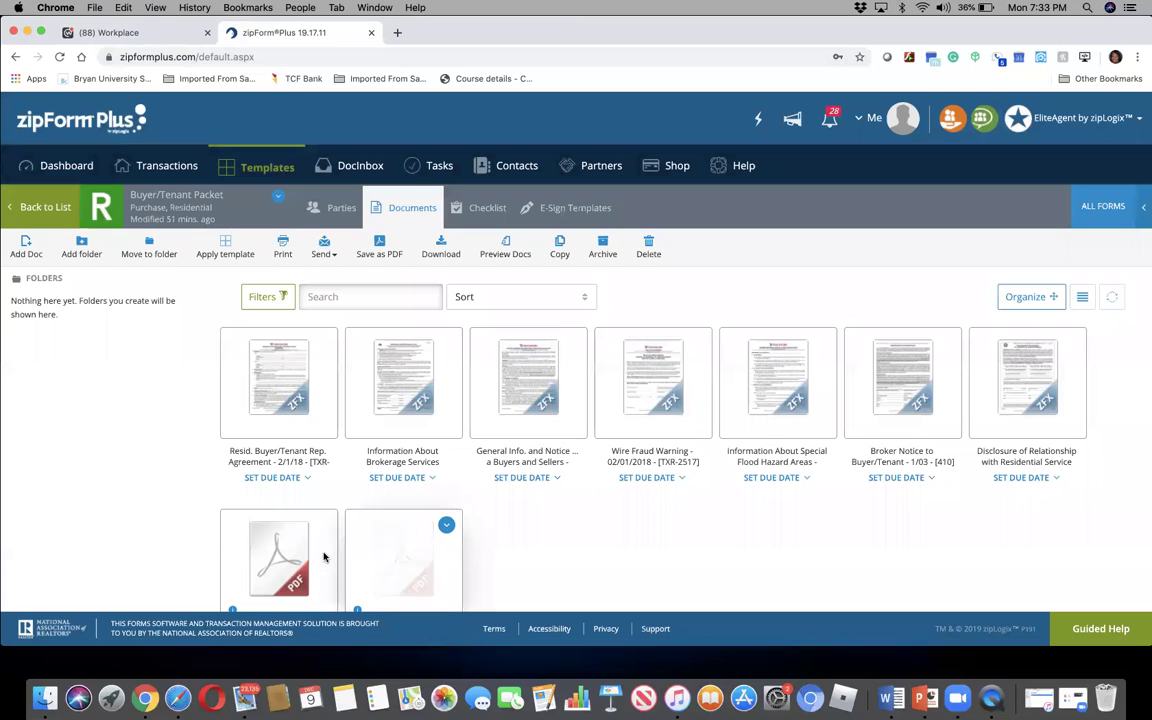
Start adding a document from the computer to the Buyer/Tenant Packet, and cancel without choosing a file.
left_click(27, 248)
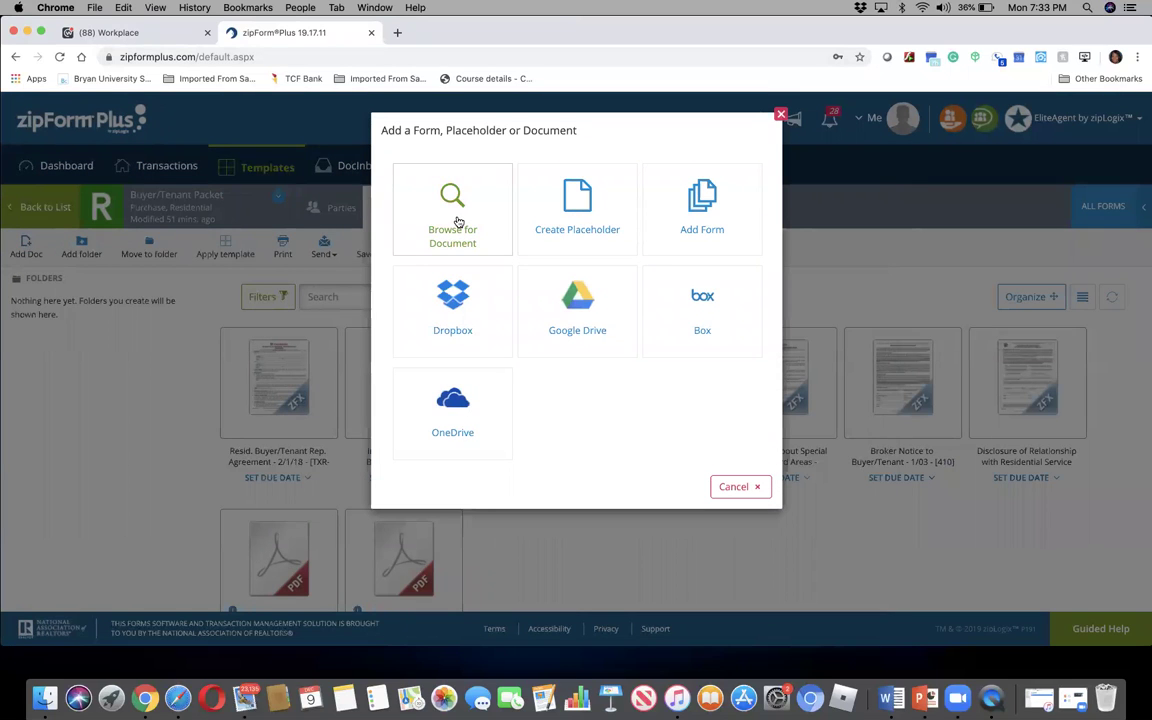
left_click(458, 222)
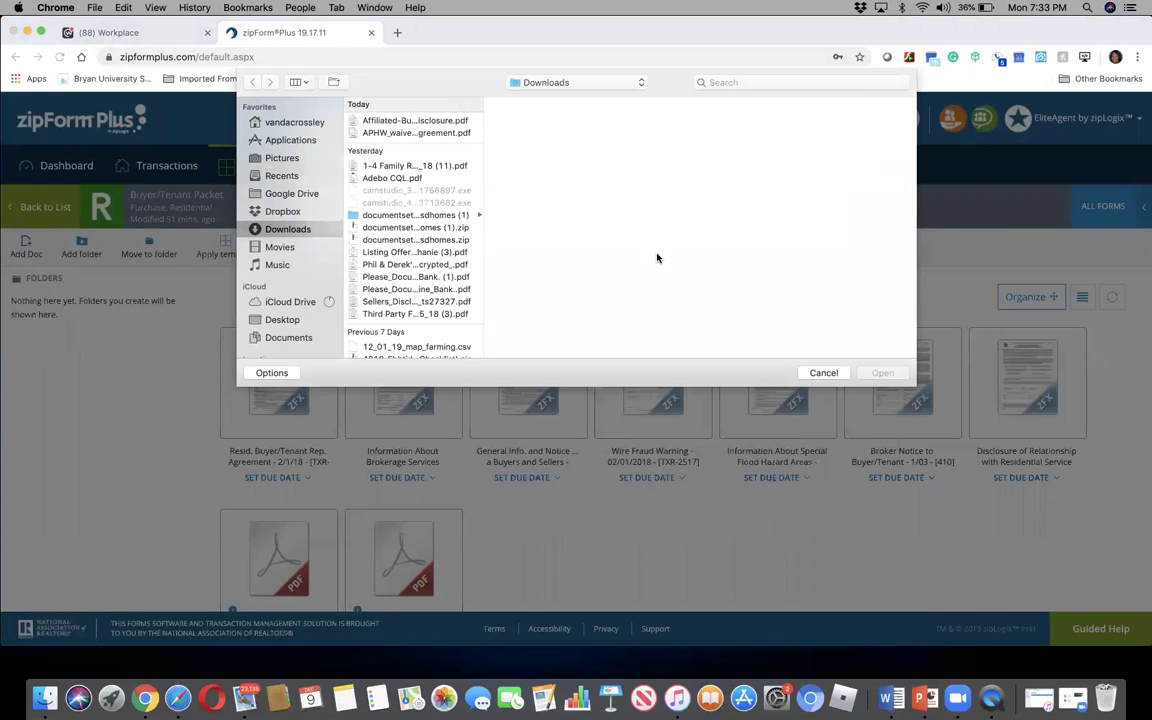
left_click(822, 373)
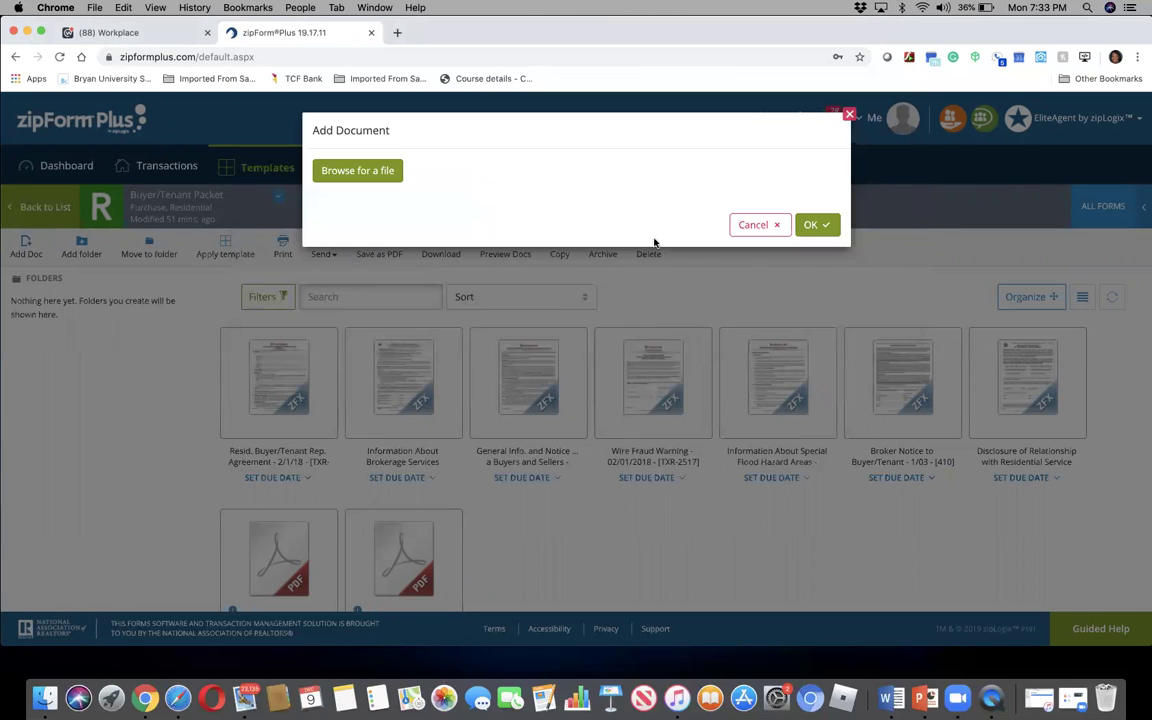
left_click(757, 225)
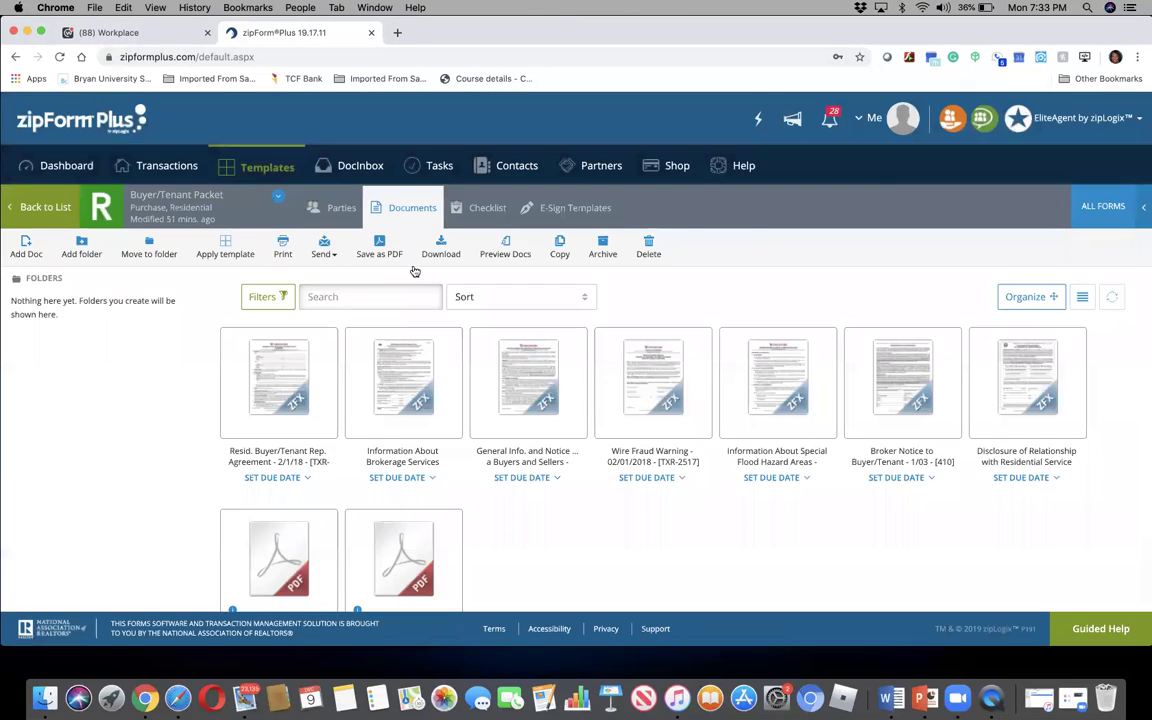
Open the form libraries through the options for adding a form to the packet, and close them without adding one.
left_click(22, 249)
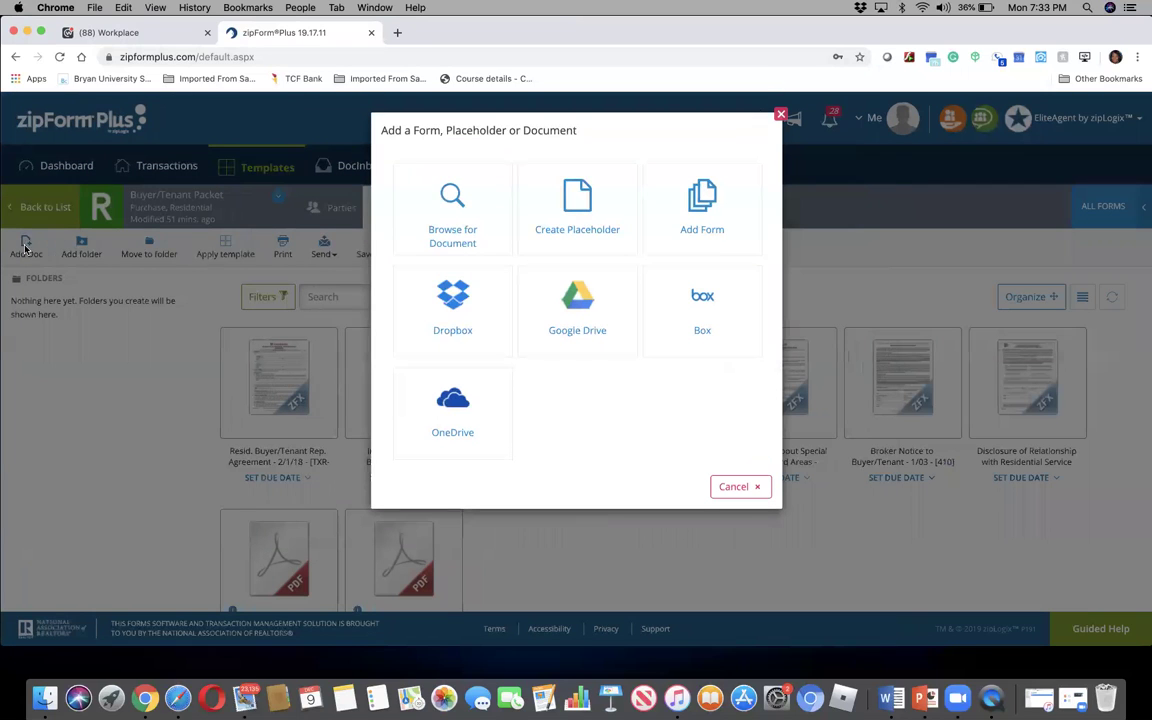
left_click(703, 210)
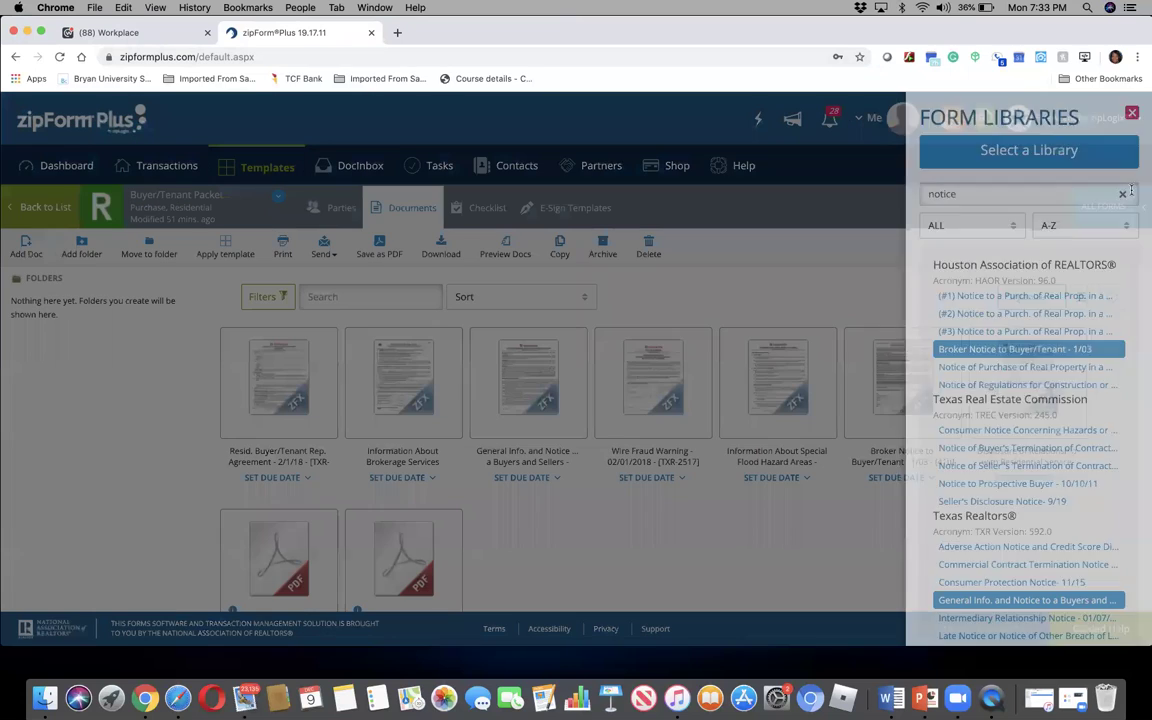
left_click(1133, 114)
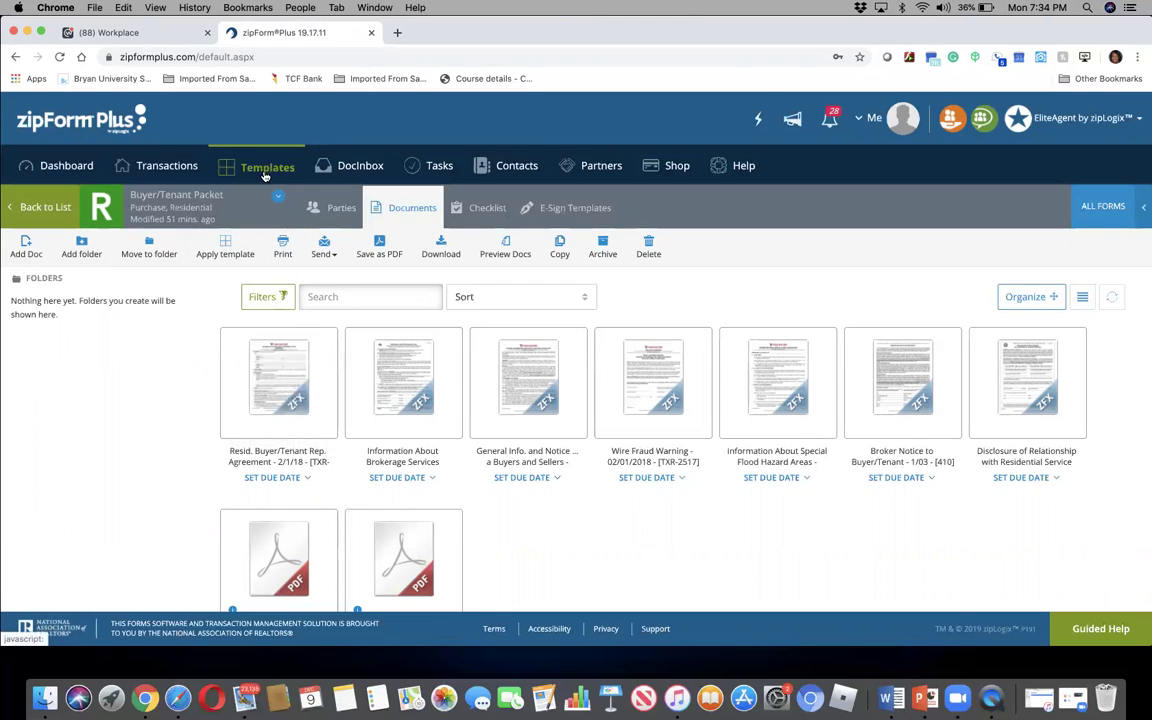
Look through the packet's parties, from buyers and sellers to service providers, and return to its documents.
left_click(333, 212)
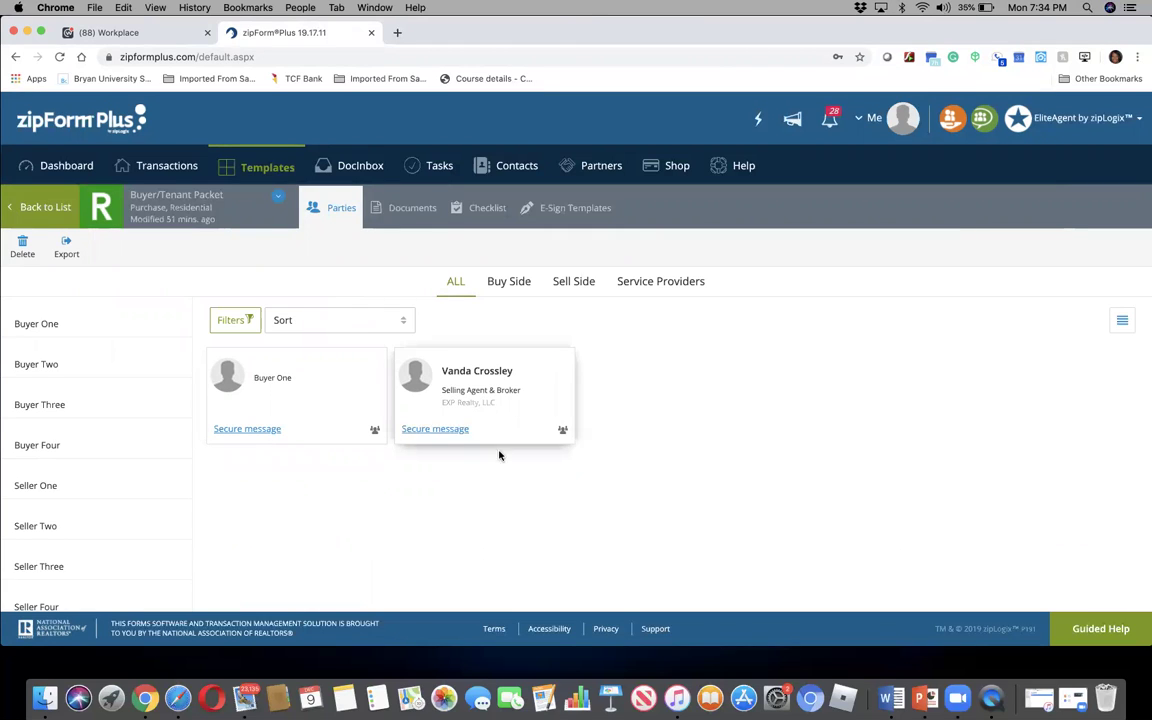
scroll(118, 496, "down", 3)
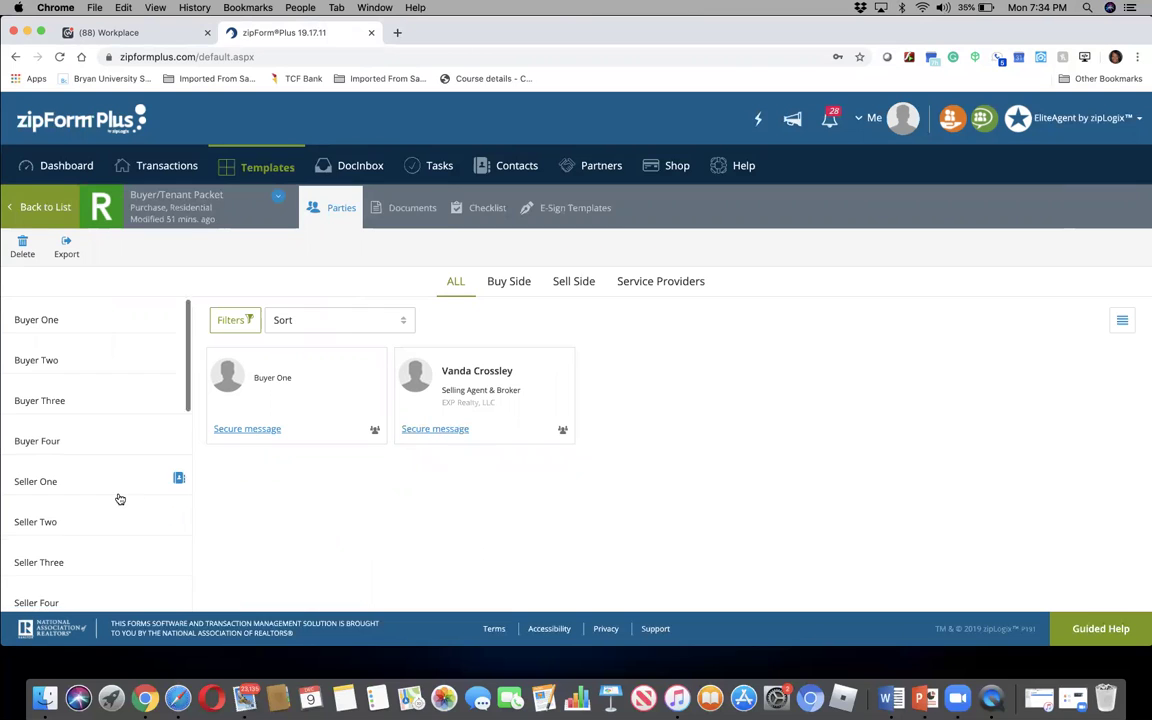
scroll(118, 498, "down", 3)
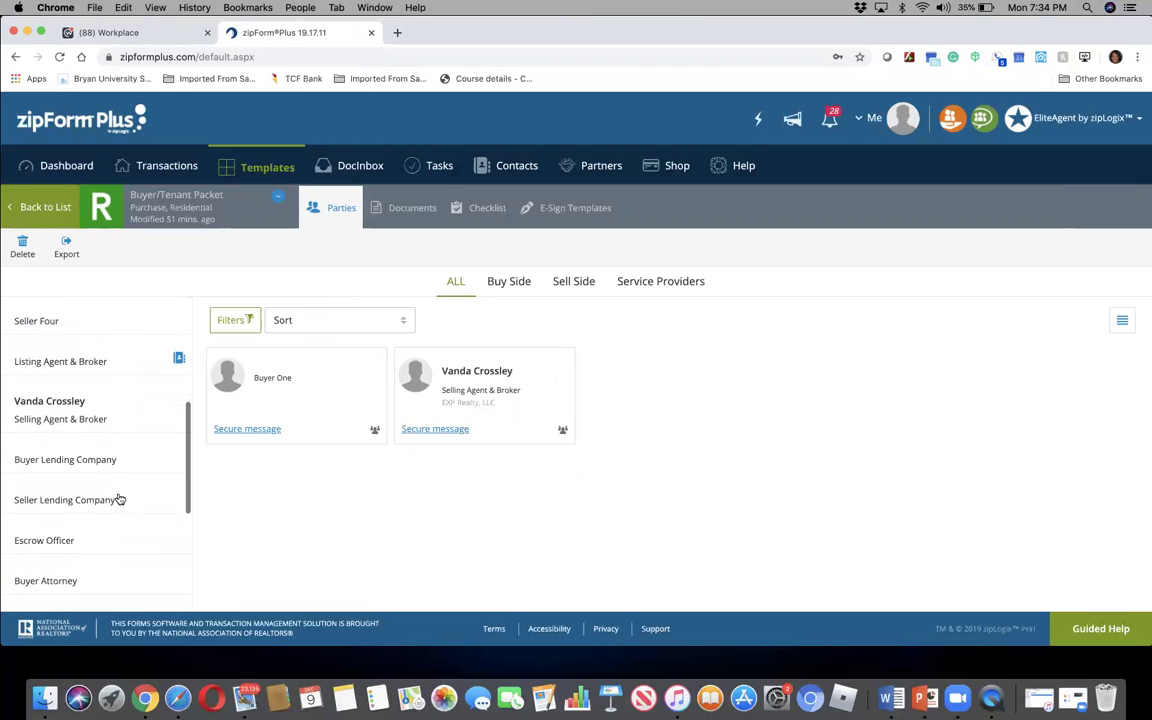
scroll(118, 498, "down", 5)
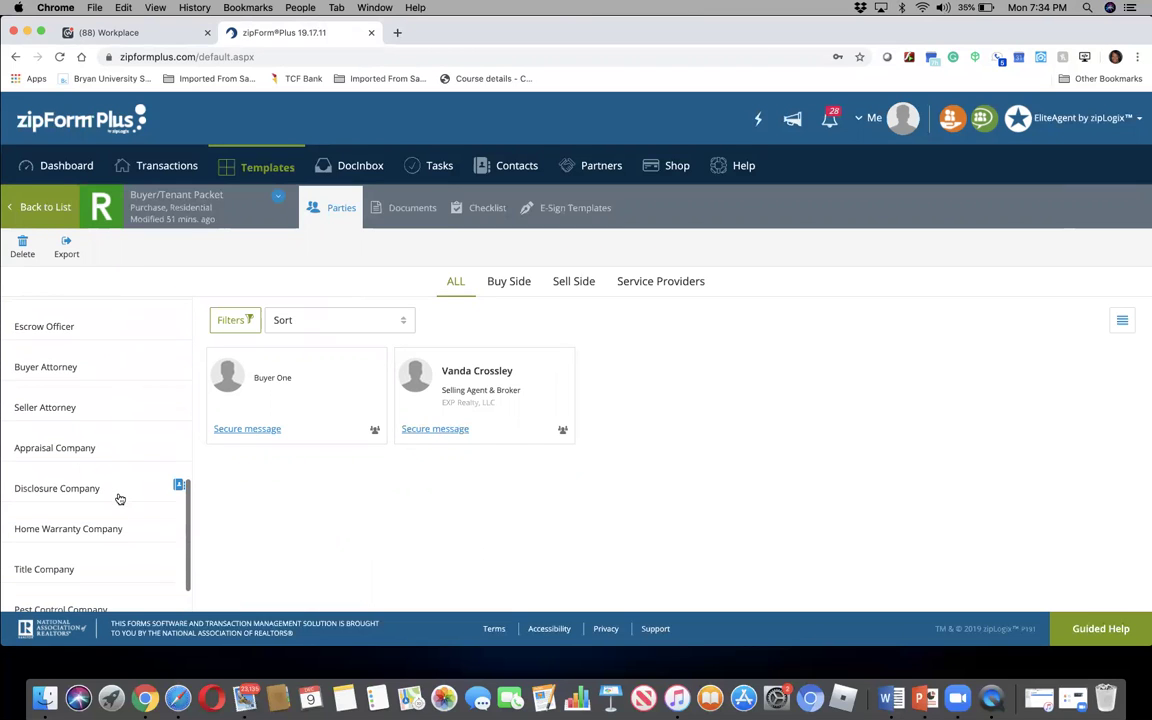
scroll(118, 498, "up", 11)
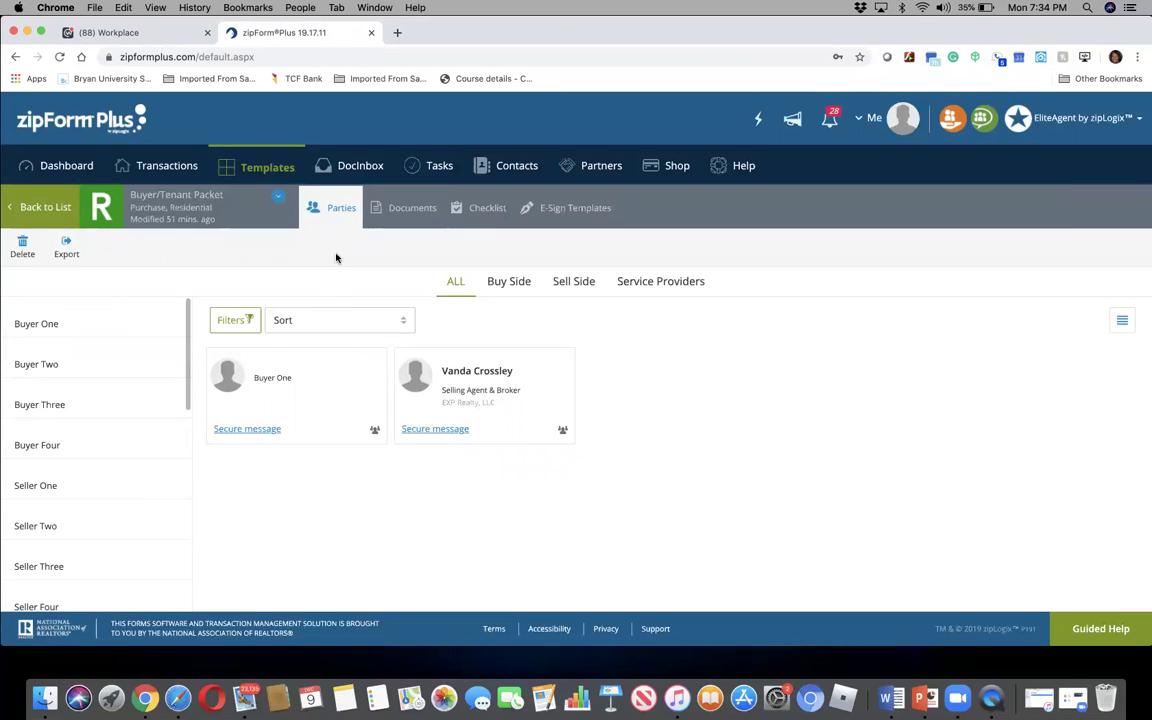
left_click(389, 215)
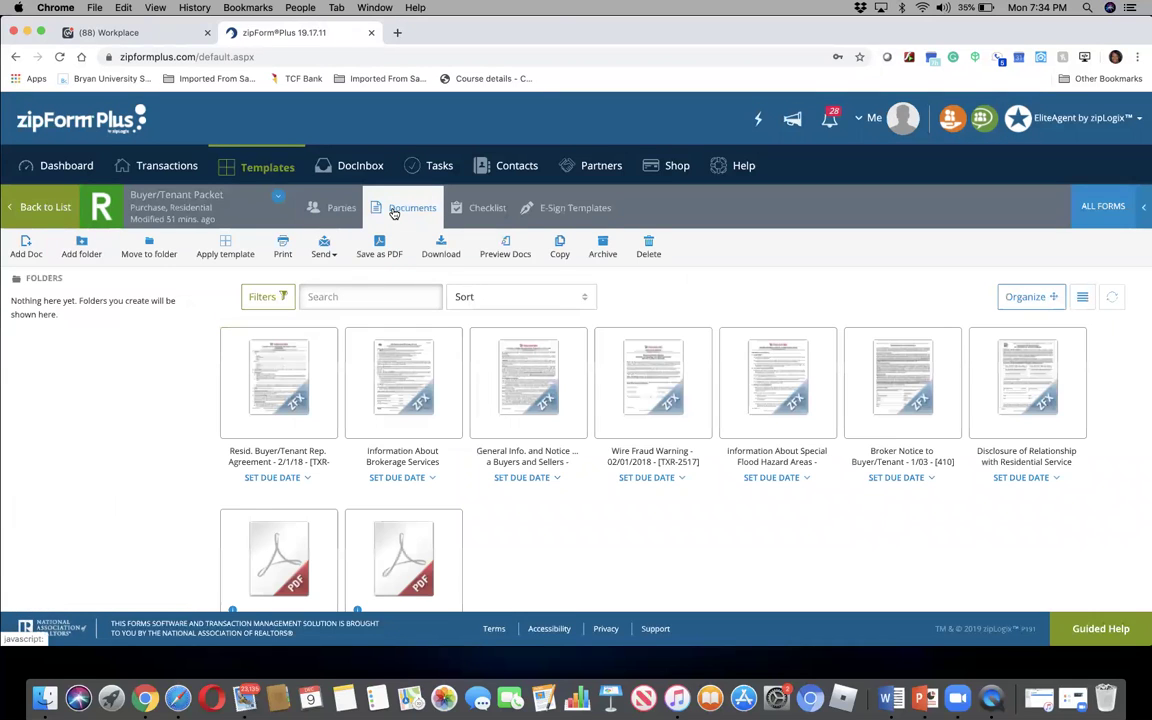
Open the Residential Buyer/Tenant Representation Agreement and check the client's name, address, phone and e-mail fields under Parties.
left_click(265, 365)
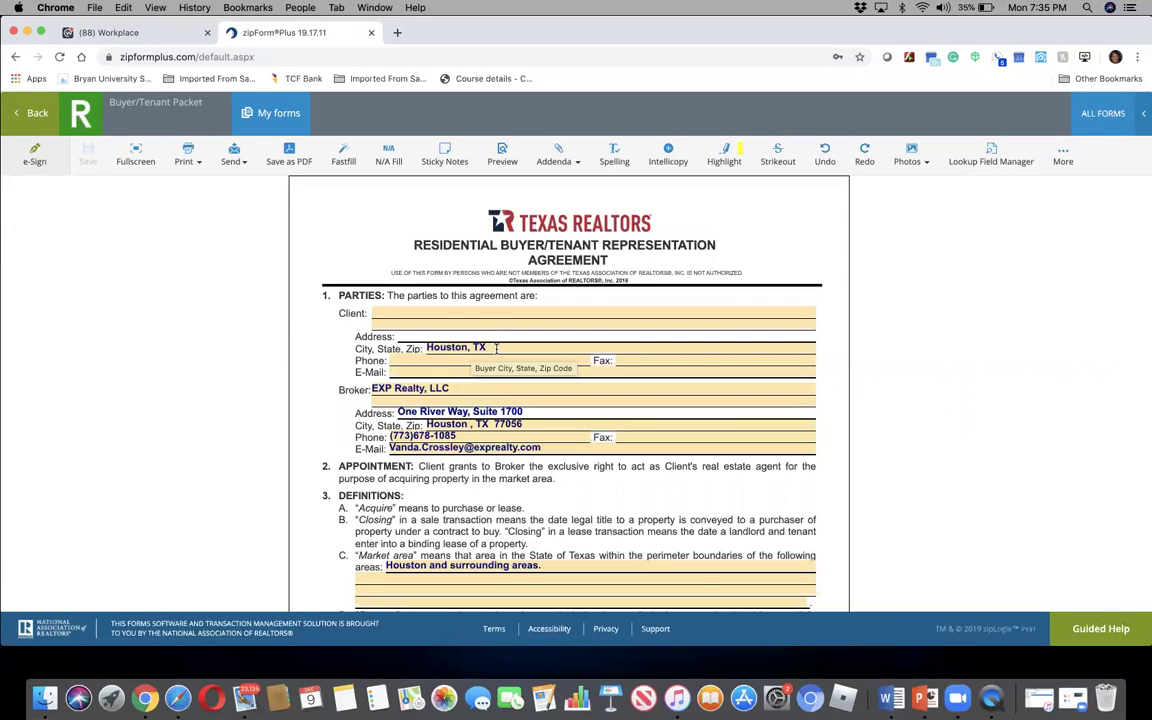
scroll(496, 347, "down", 3)
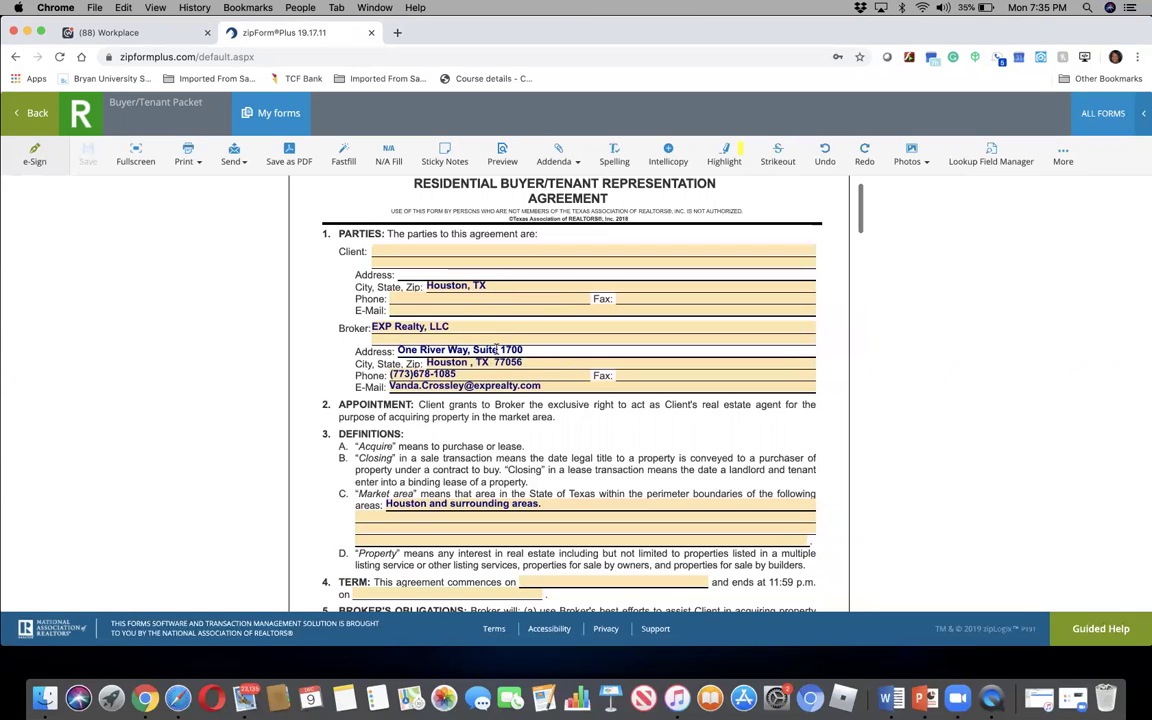
scroll(496, 347, "down", 1)
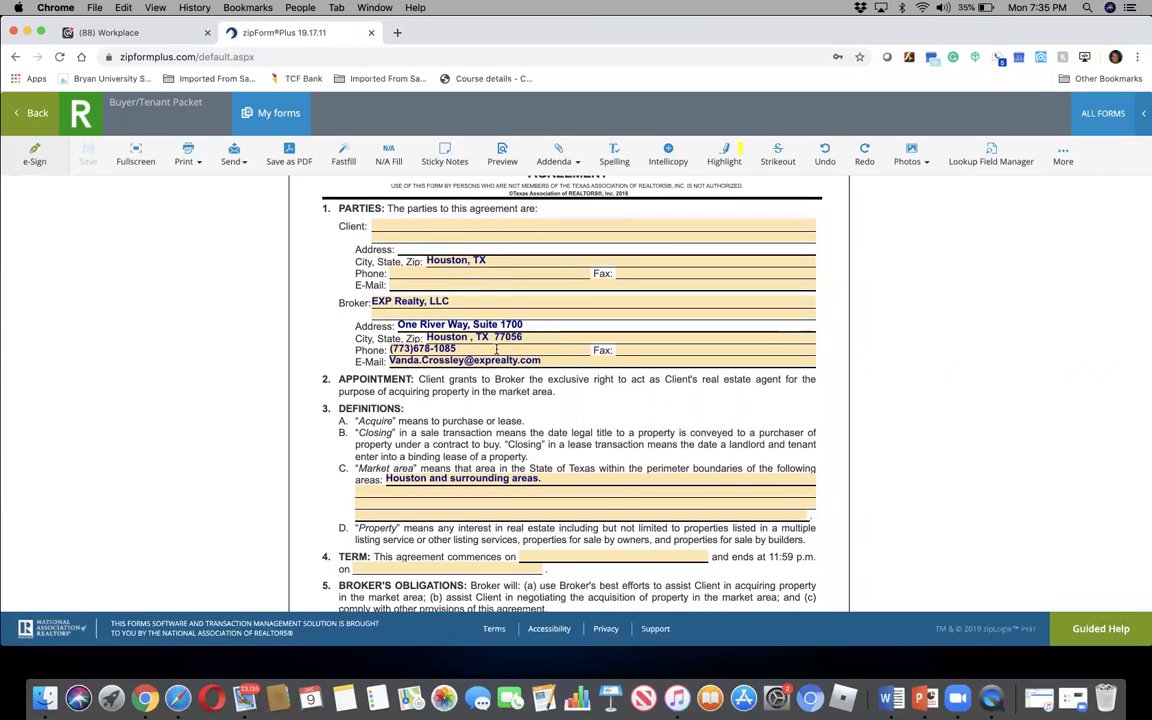
left_click(418, 236)
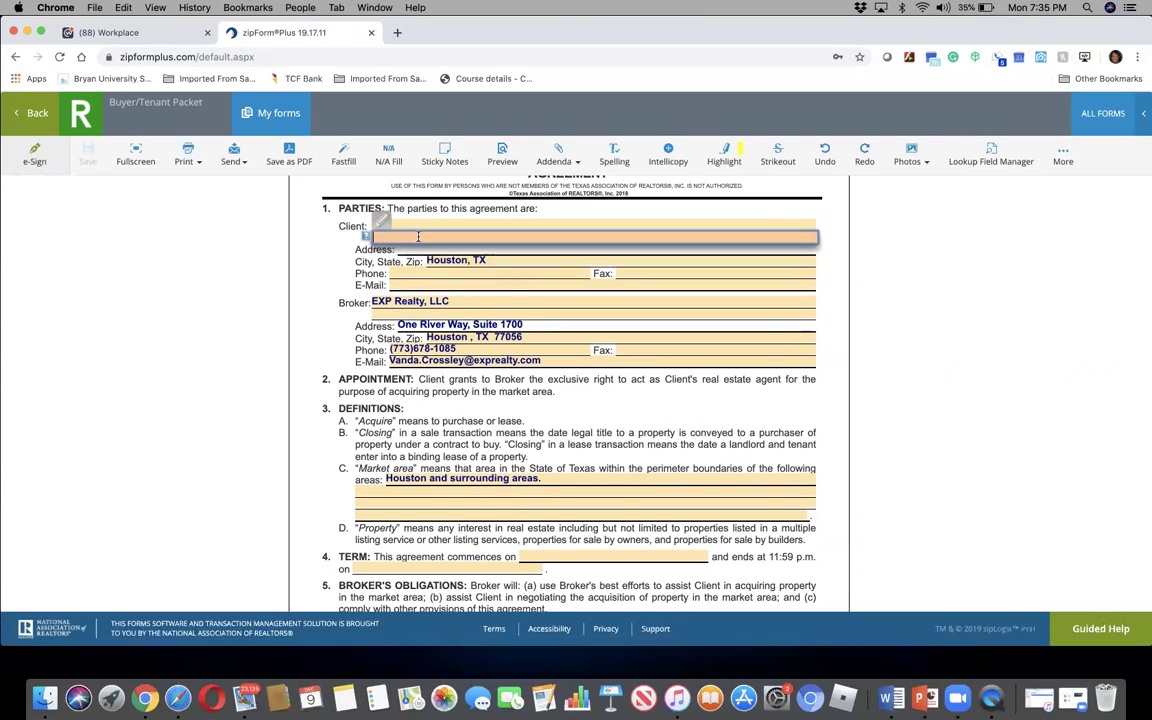
left_click(420, 252)
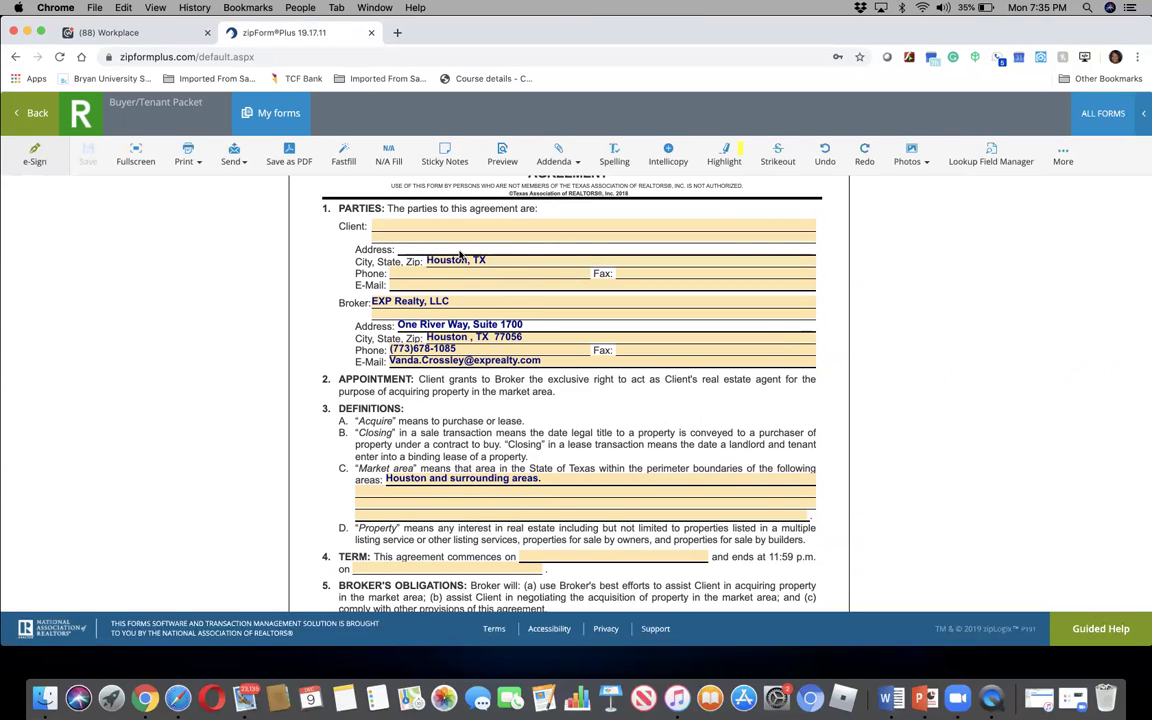
left_click(403, 273)
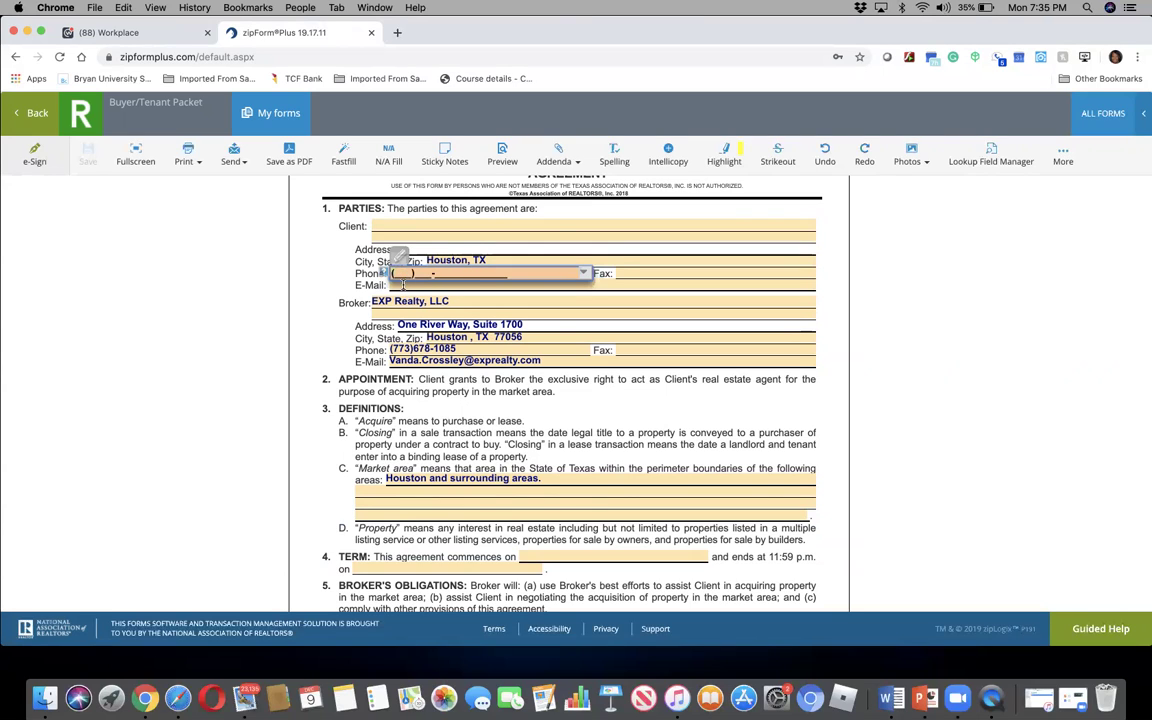
left_click(403, 285)
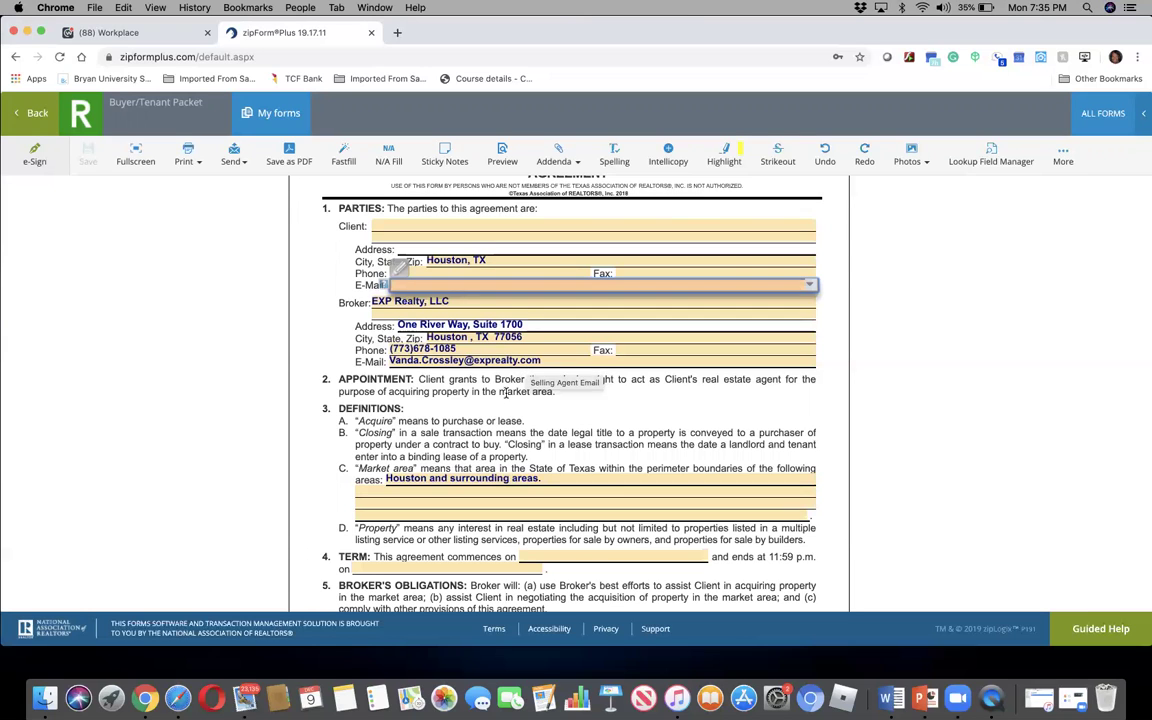
Re-enter N/A in paragraph 7D for the employer, relocation company or other entity providing benefits to the client.
scroll(506, 390, "down", 2)
scroll(506, 393, "down", 1)
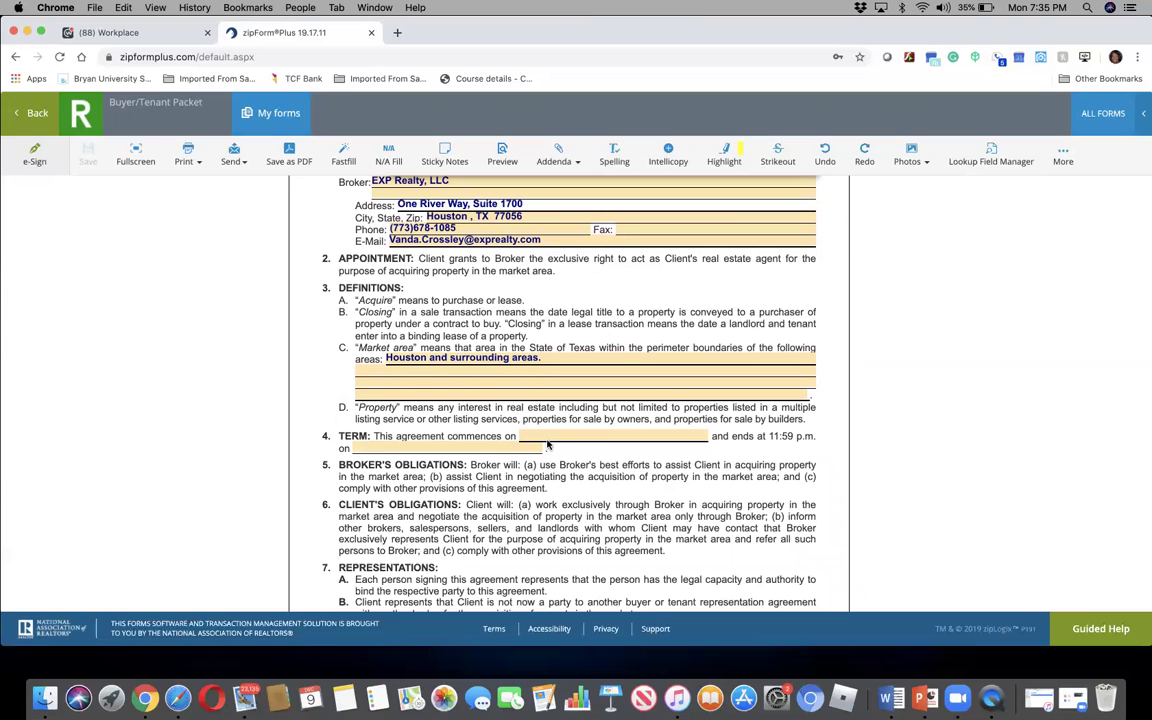
scroll(506, 392, "down", 3)
scroll(548, 444, "down", 8)
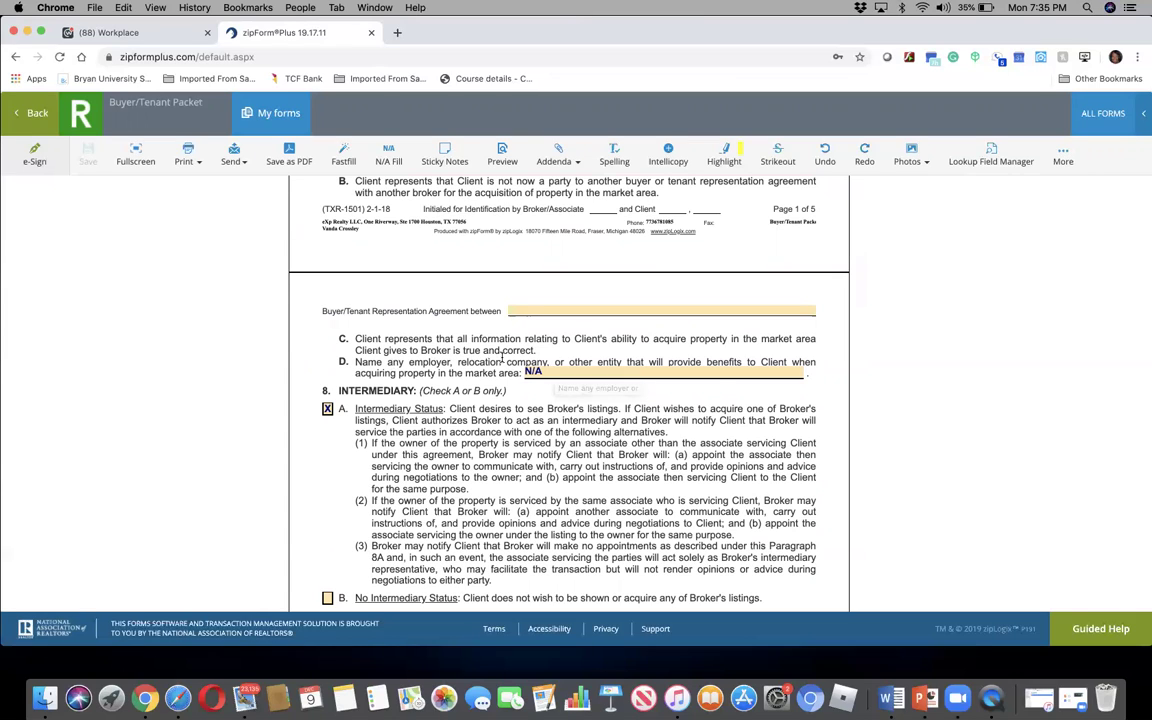
left_click(547, 372)
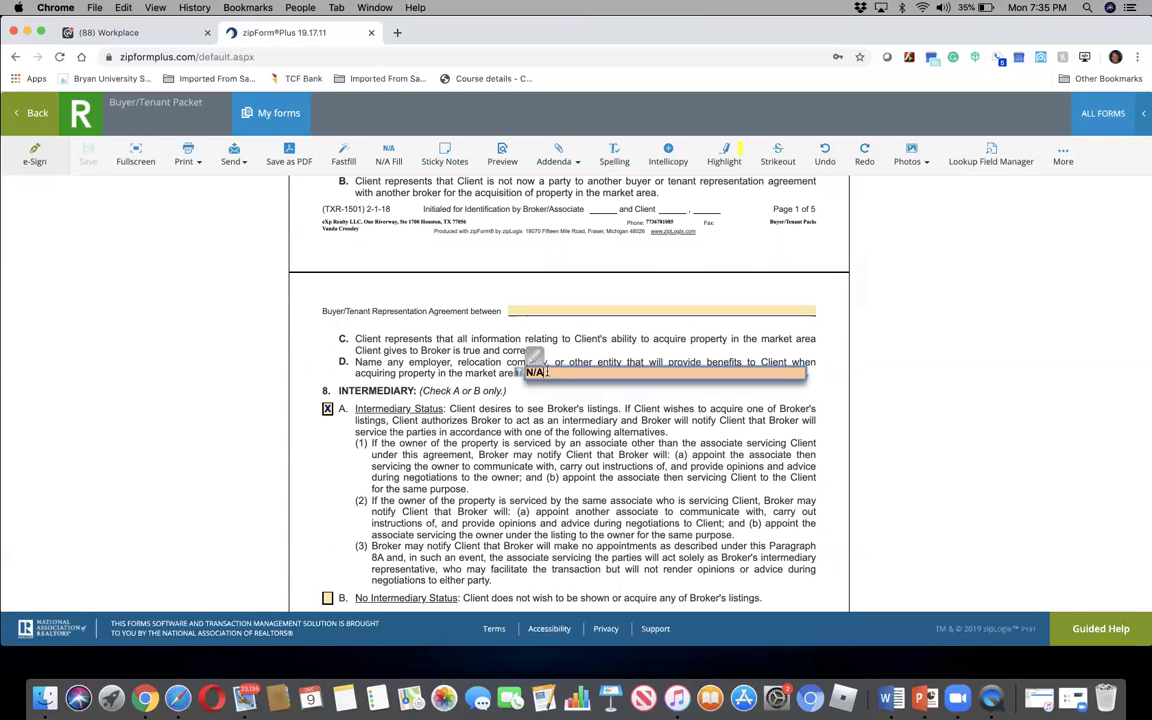
key("BackSpace")
key("BackSpace")
key("BackSpace")
type("N/A")
left_click(538, 400)
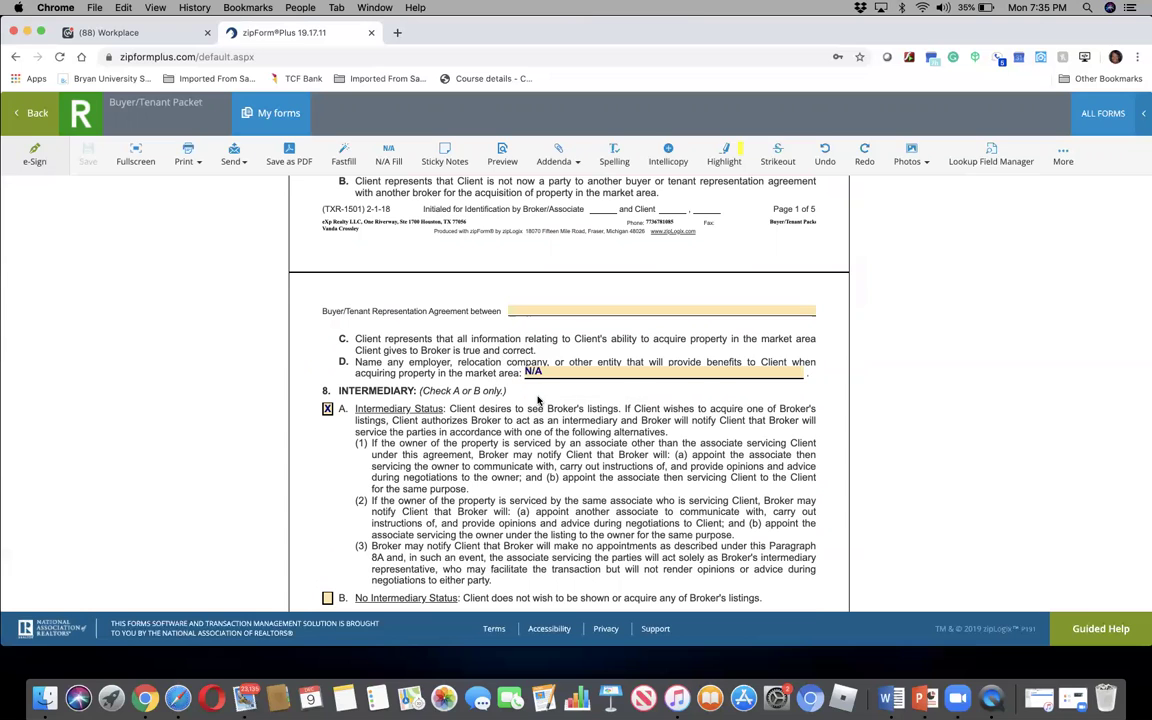
Examine the agreement's Intermediary choices and the Broker's Fees section, including commission, construction and other fees.
scroll(538, 400, "down", 3)
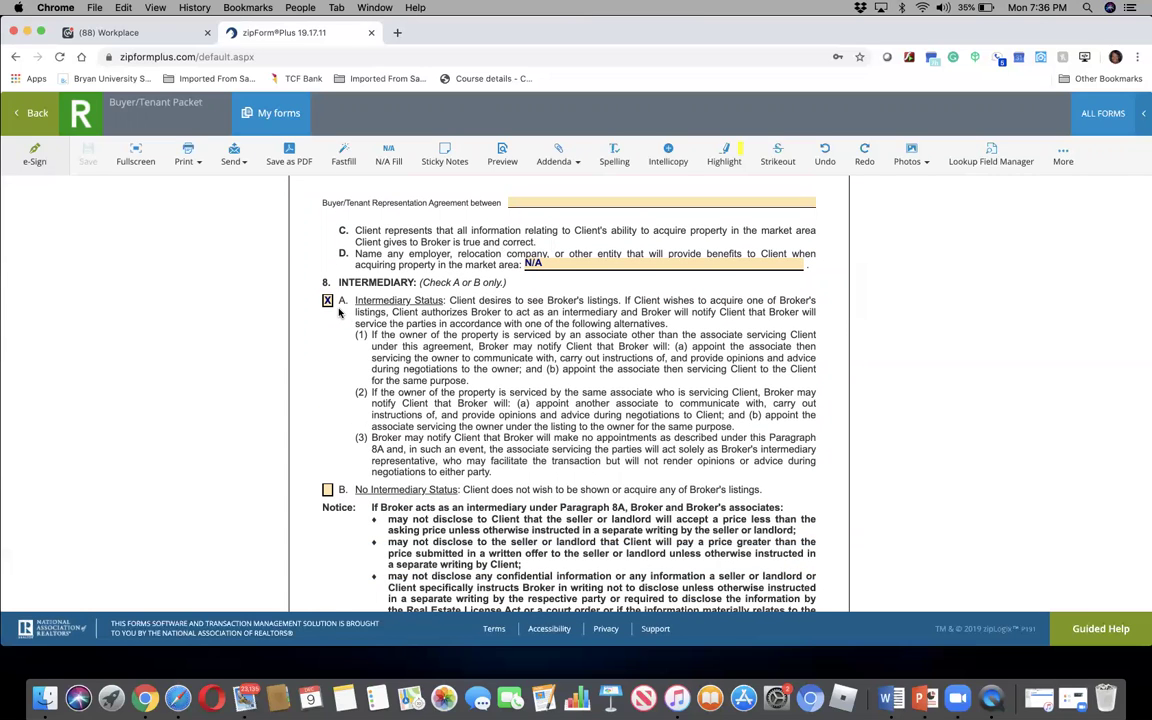
scroll(340, 313, "down", 10)
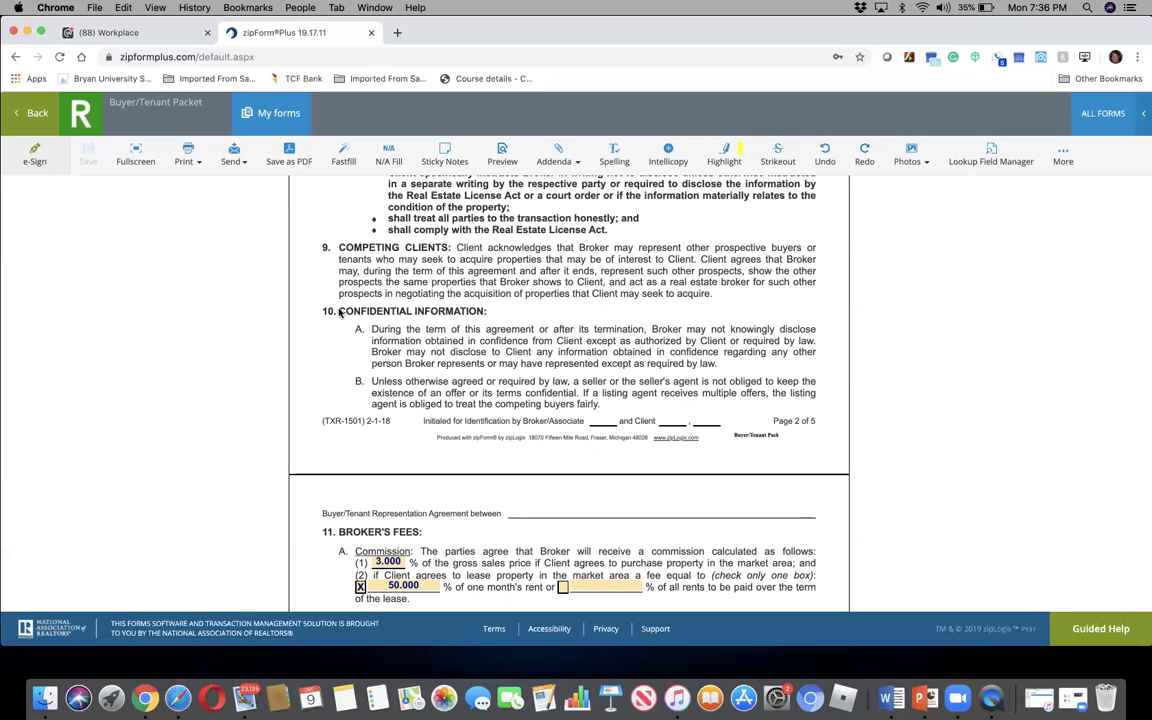
scroll(340, 313, "down", 3)
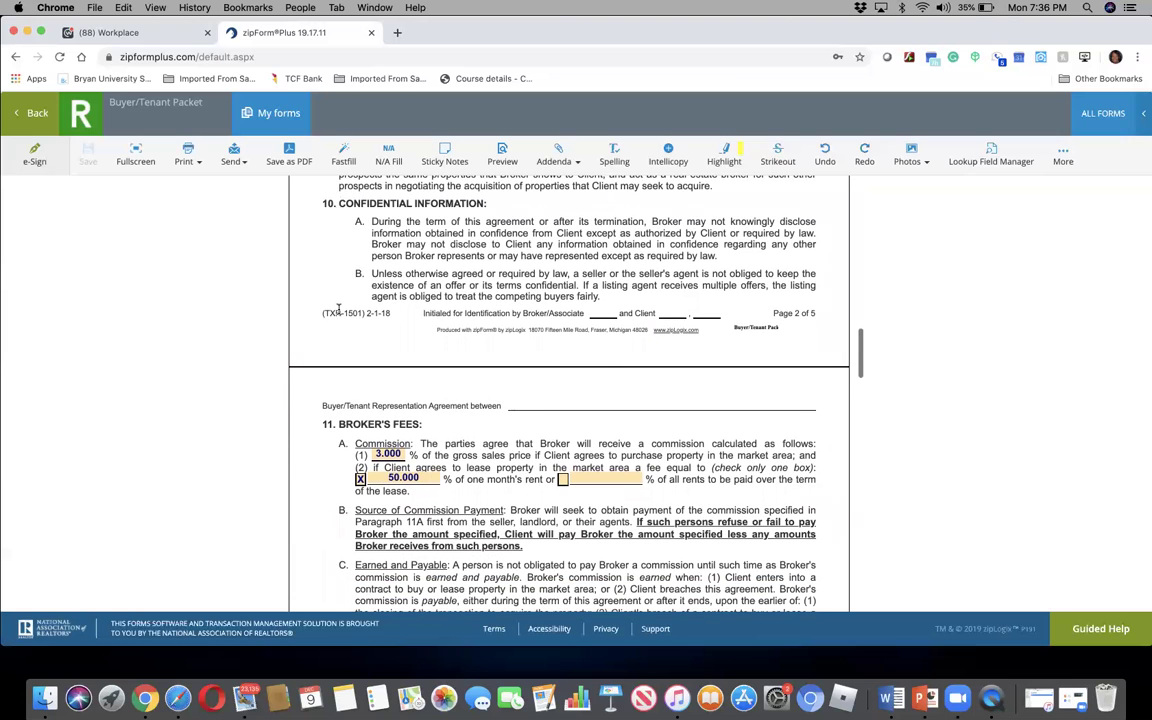
scroll(340, 310, "down", 4)
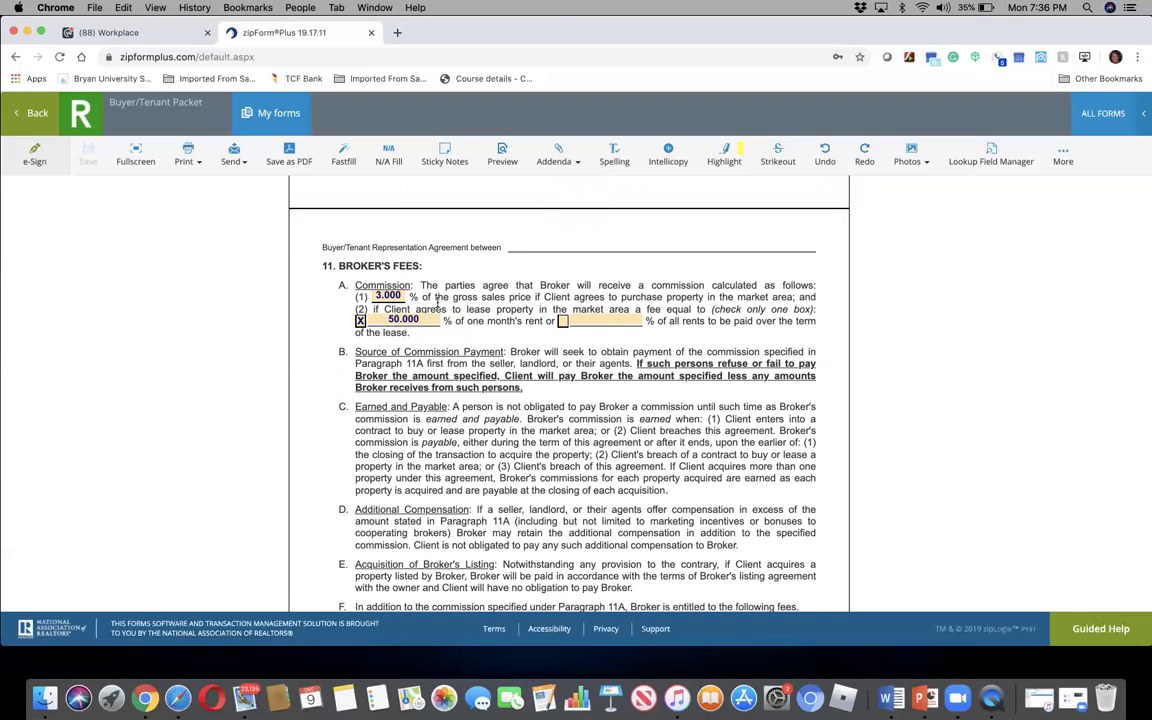
scroll(437, 303, "down", 2)
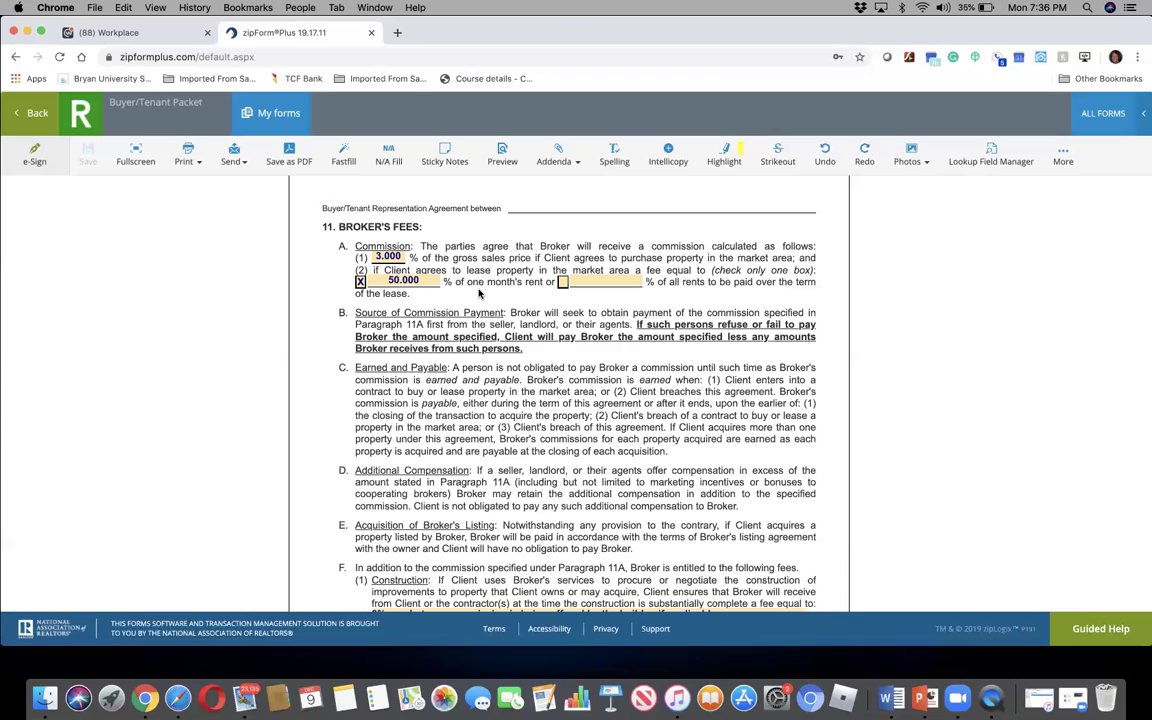
scroll(479, 293, "down", 5)
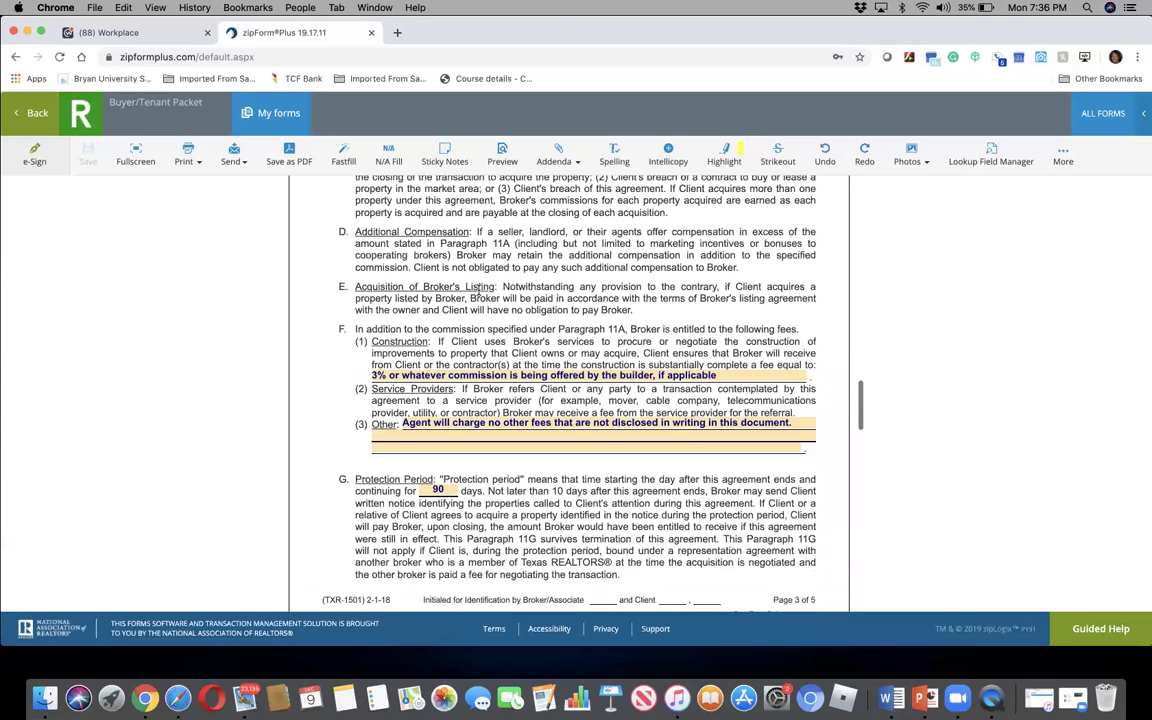
scroll(479, 290, "down", 1)
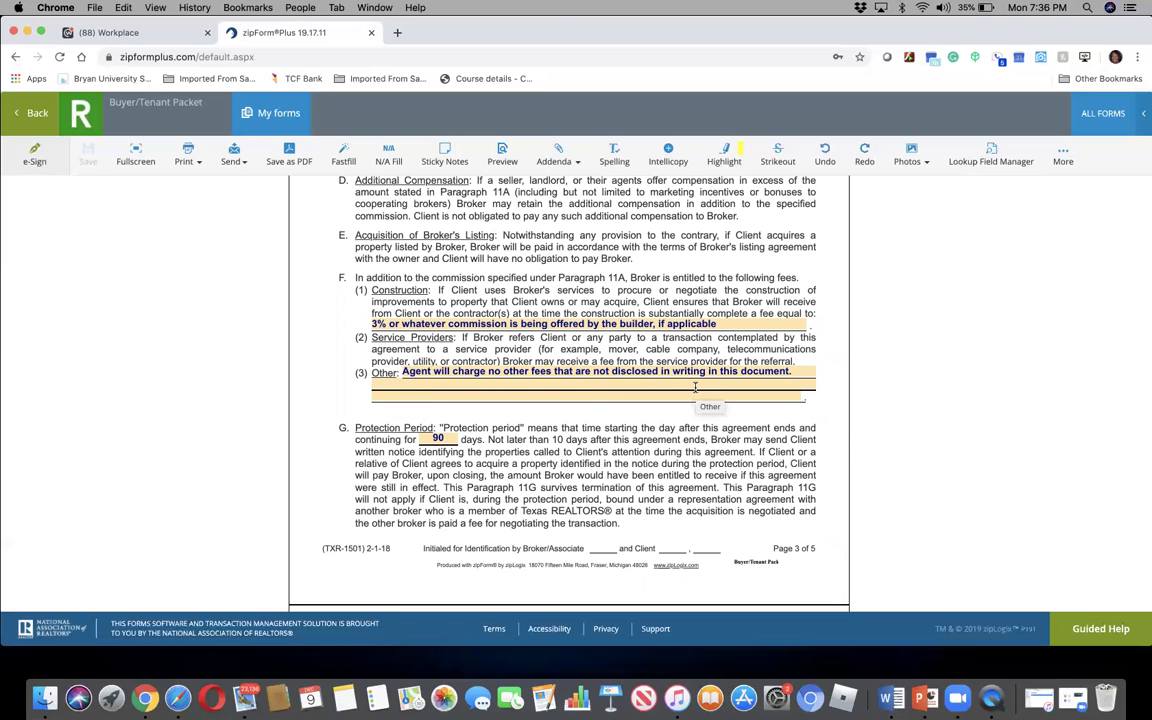
Examine the agreement's protection period, payment county, addenda, special provisions, additional notices and signature block.
scroll(695, 387, "down", 5)
scroll(695, 387, "down", 1)
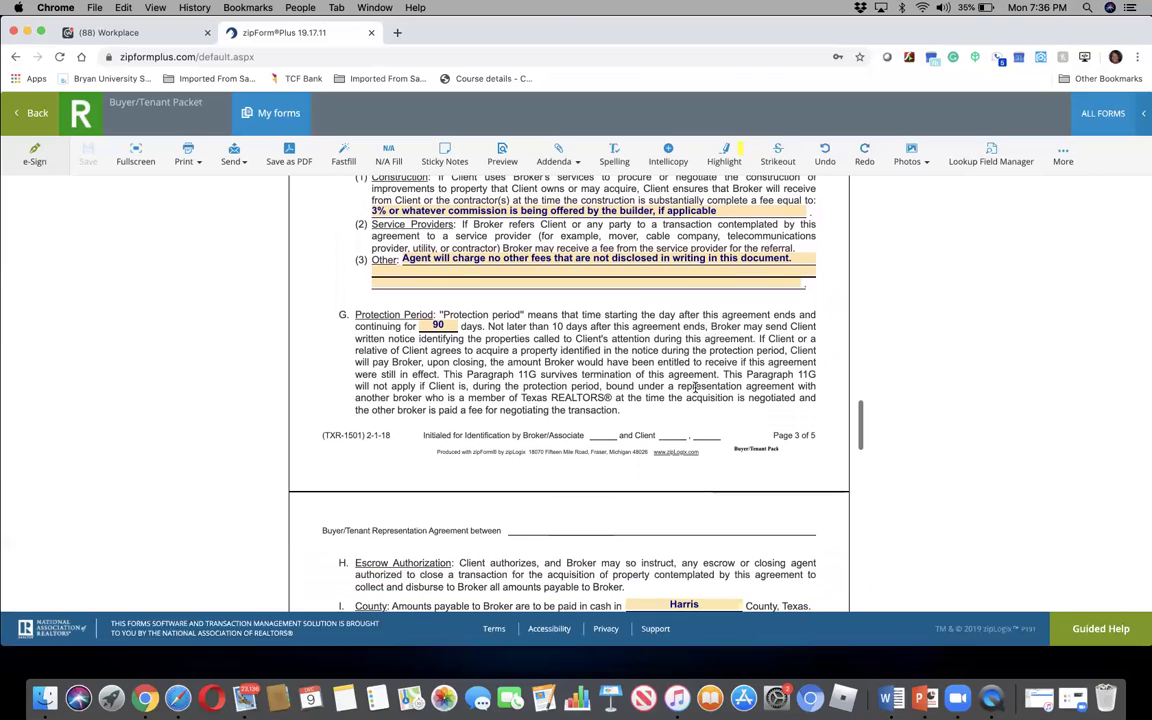
scroll(695, 387, "down", 10)
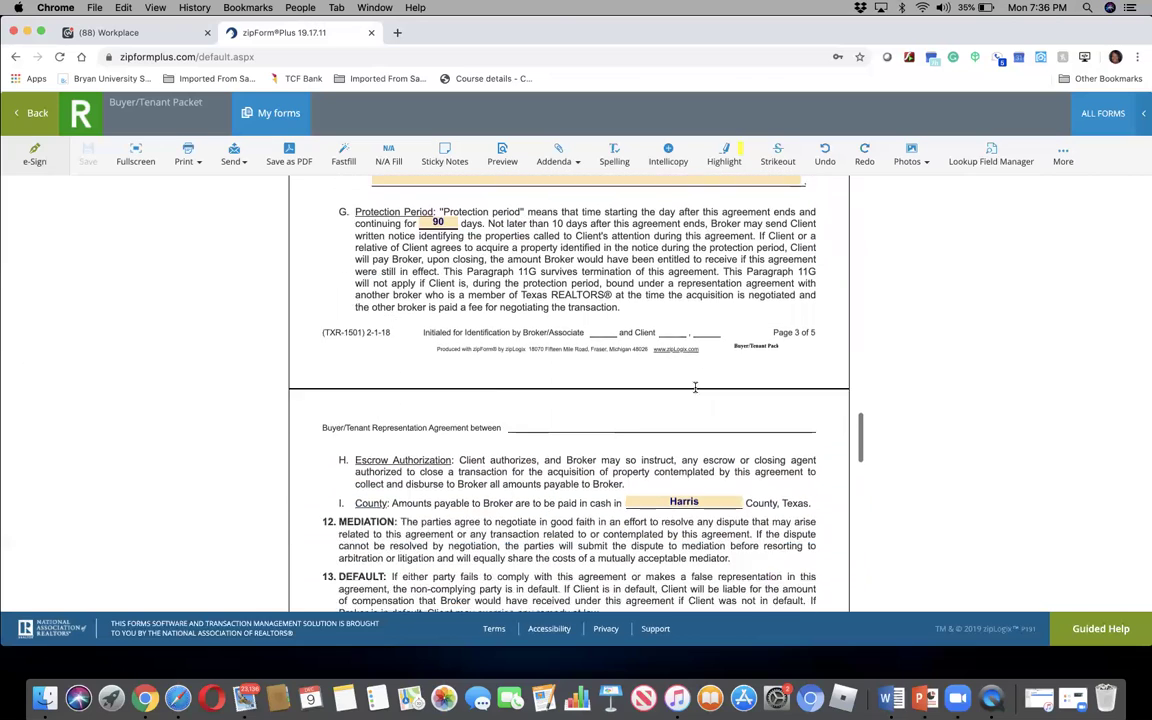
scroll(695, 387, "down", 1)
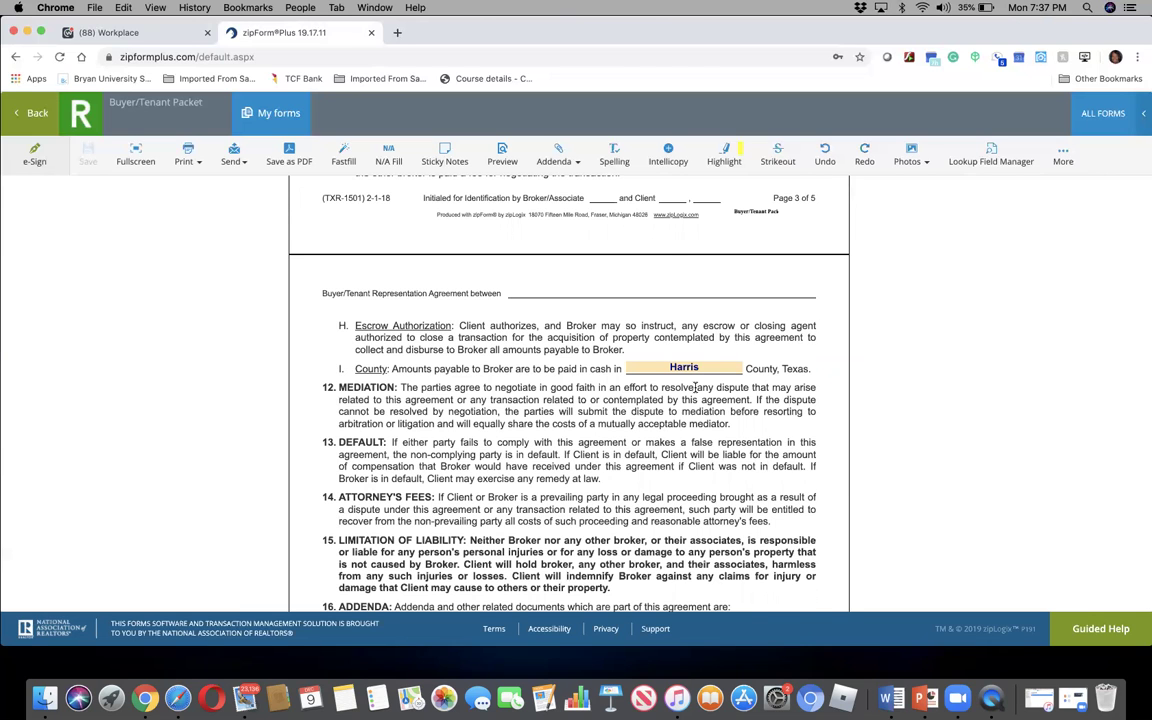
scroll(695, 388, "down", 5)
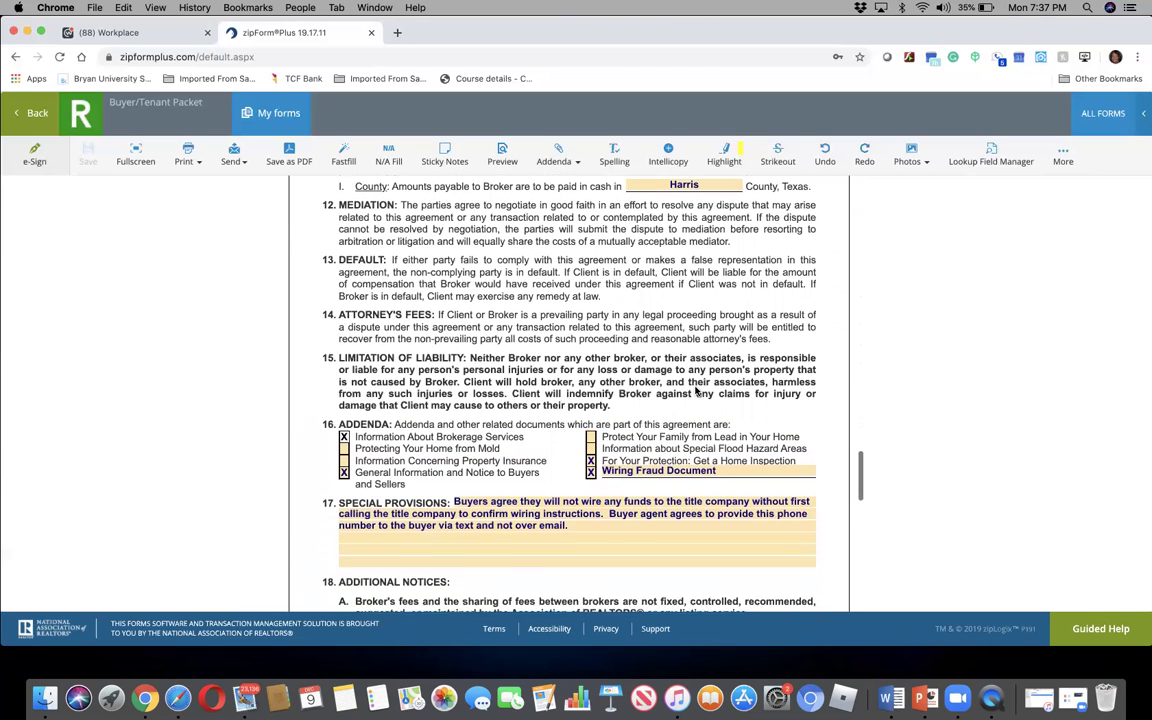
scroll(695, 391, "down", 1)
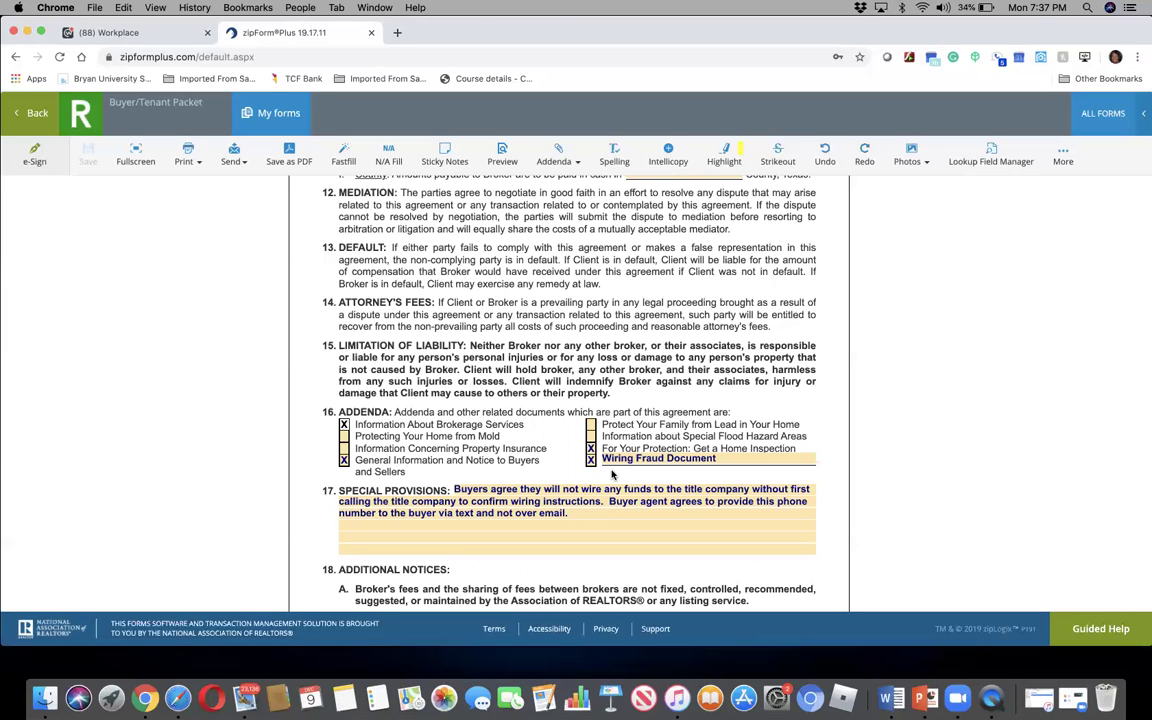
scroll(613, 474, "down", 3)
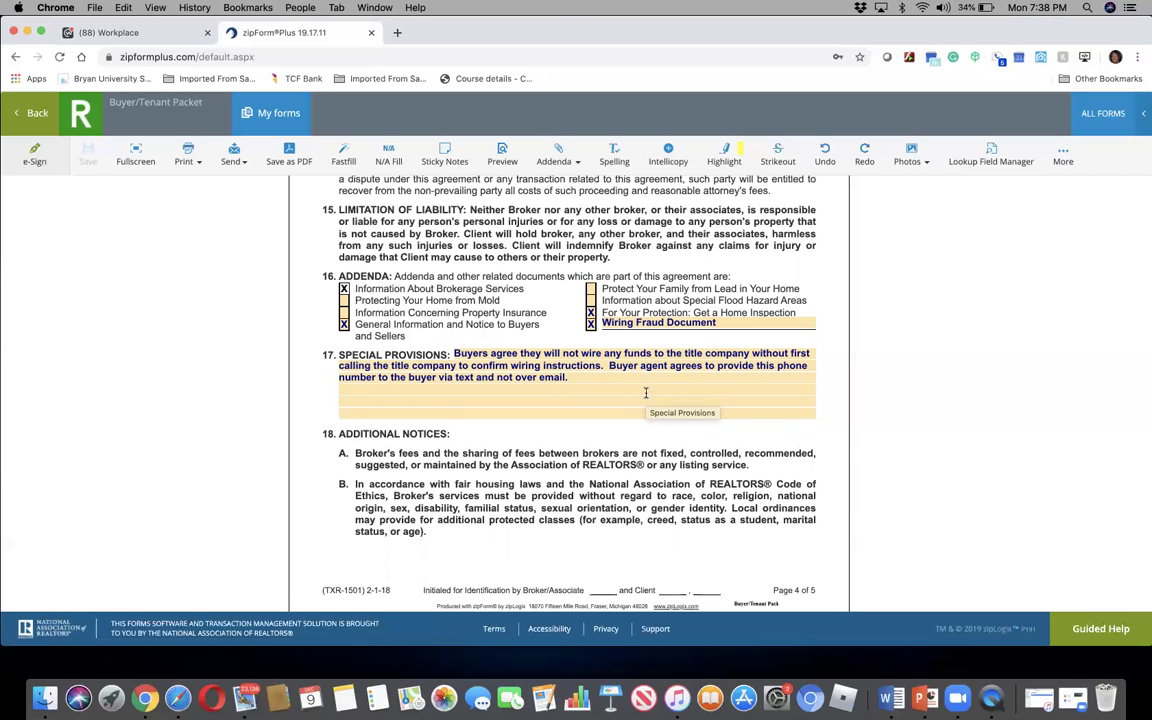
scroll(645, 393, "down", 3)
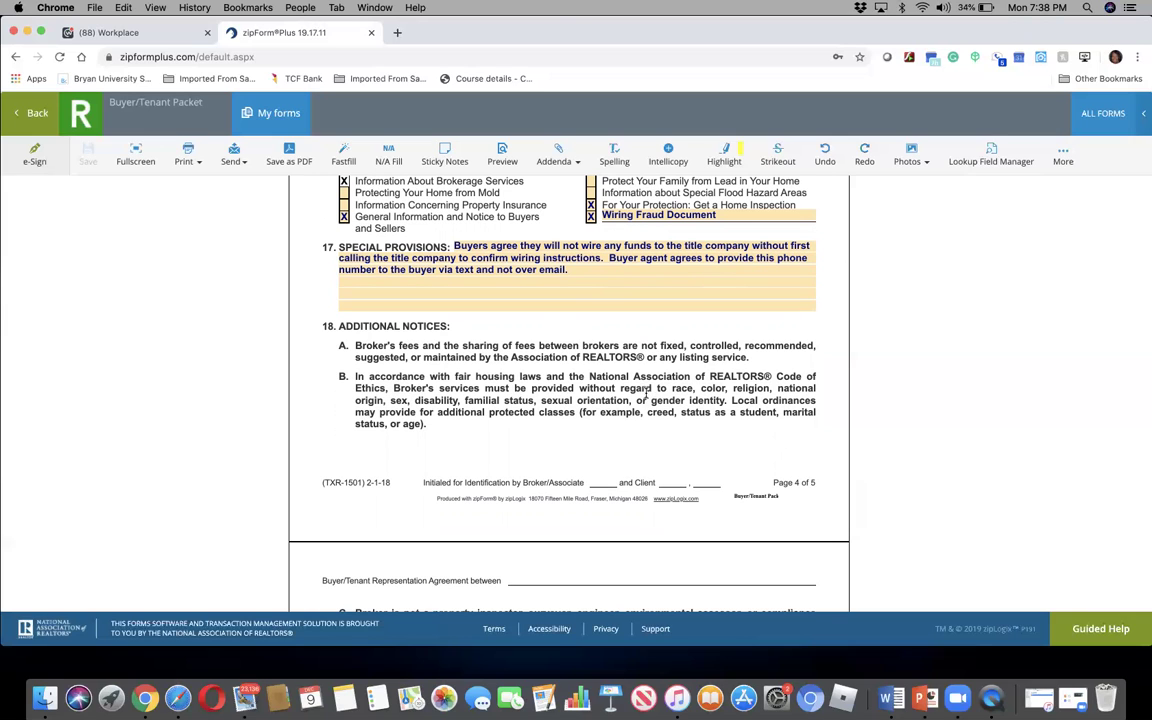
scroll(645, 397, "down", 10)
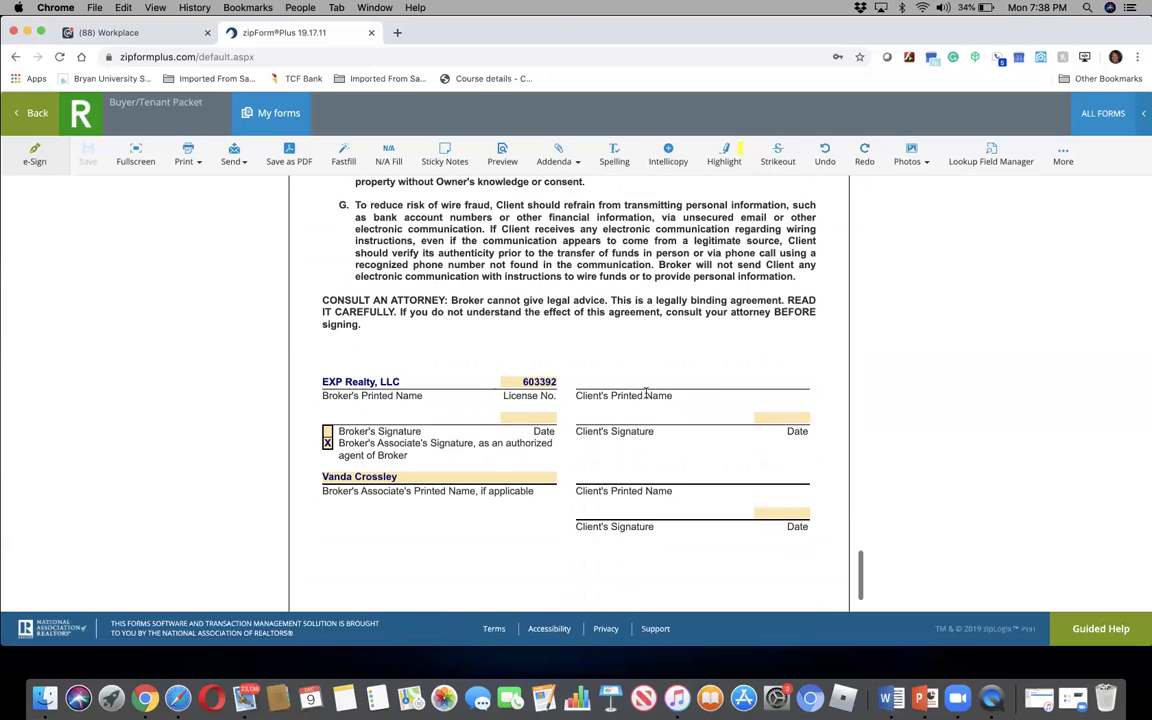
Check the broker and client signature fields on the agreement's last page and return to the packet's documents.
scroll(645, 393, "down", 2)
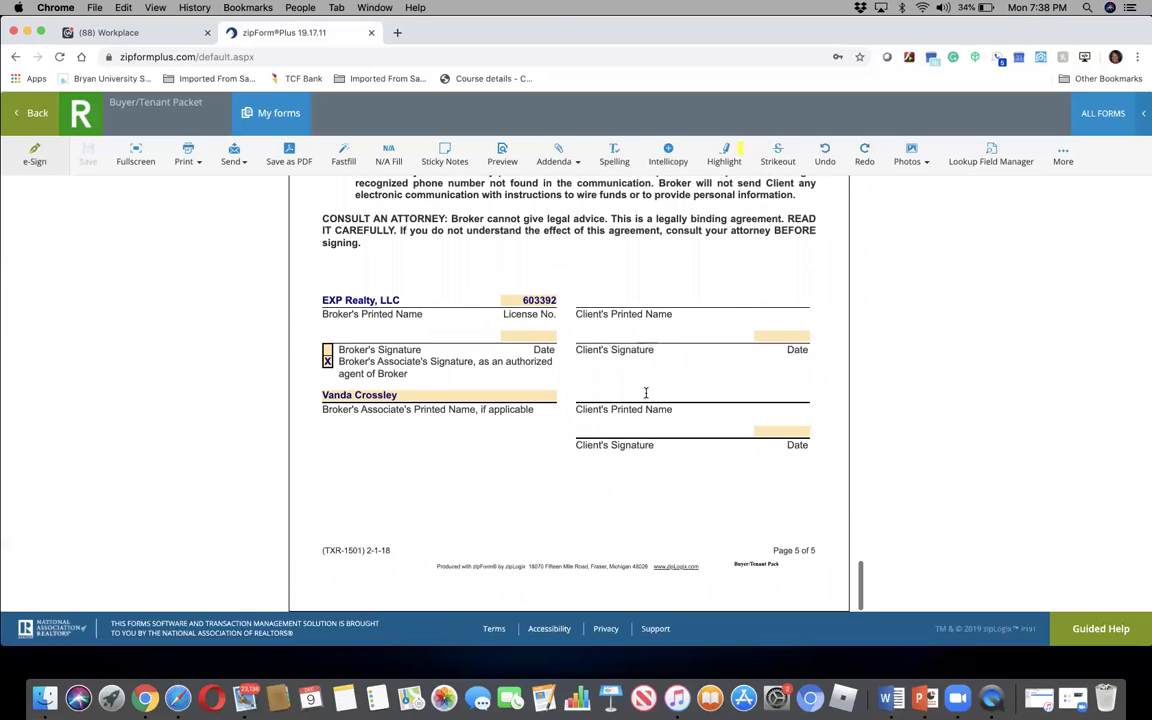
scroll(645, 393, "up", 2)
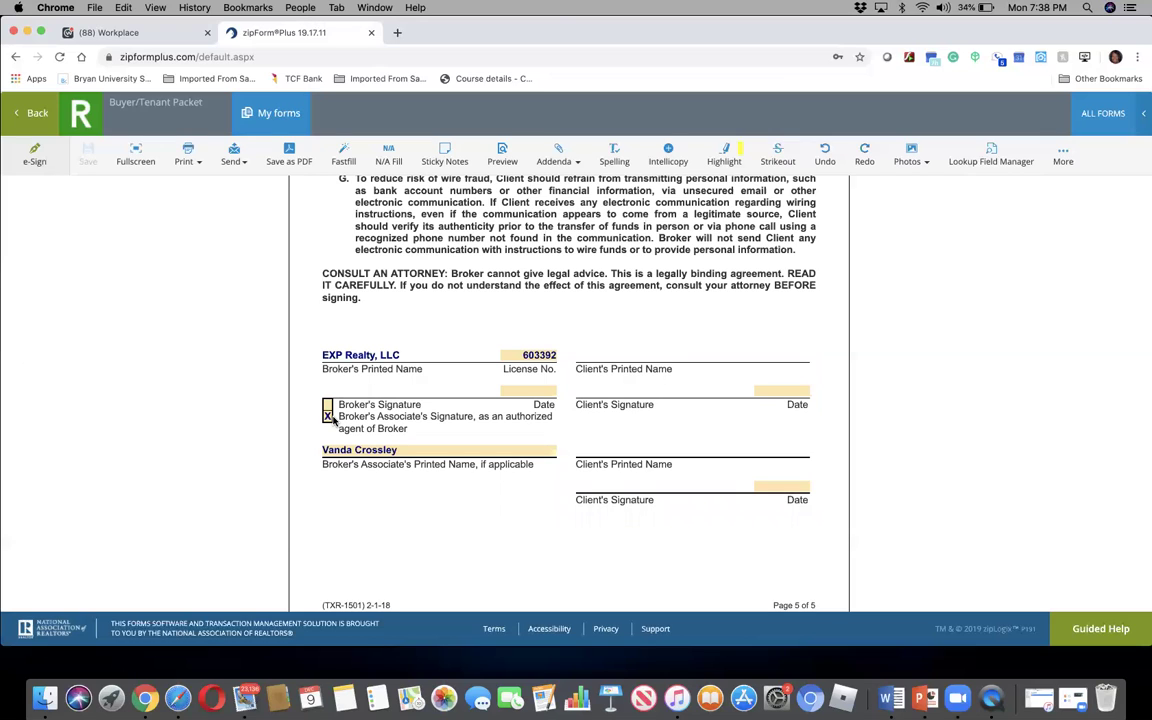
scroll(331, 419, "down", 2)
scroll(332, 418, "up", 3)
scroll(331, 419, "up", 6)
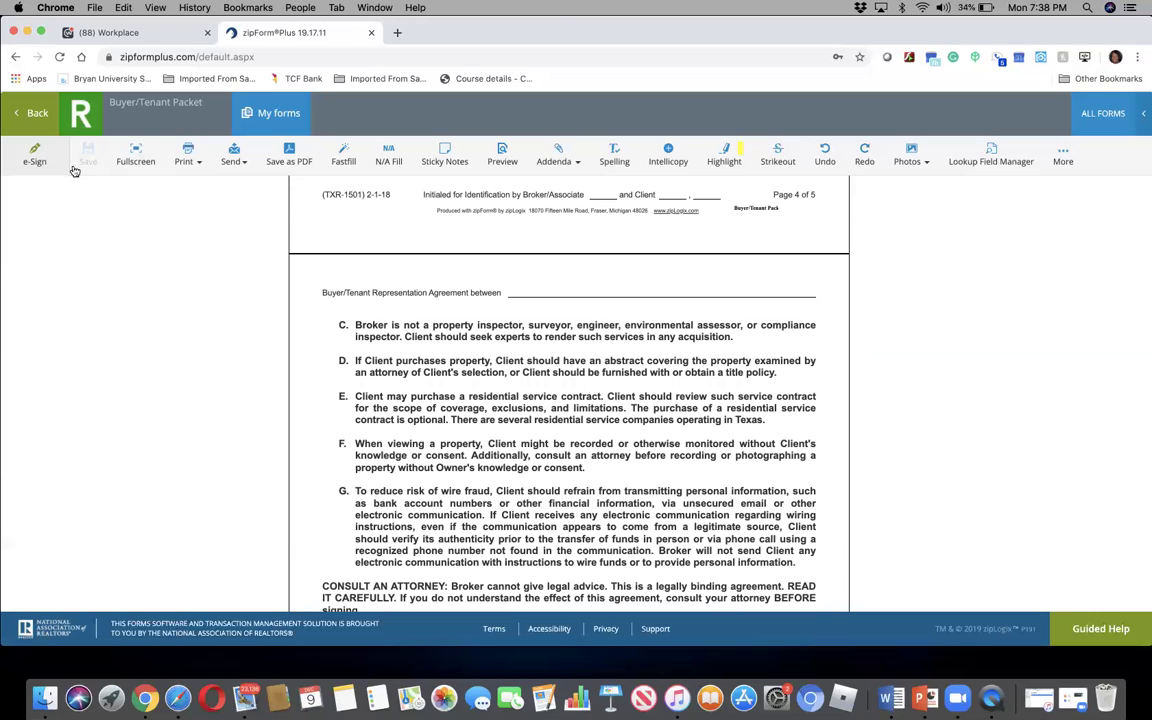
left_click(35, 114)
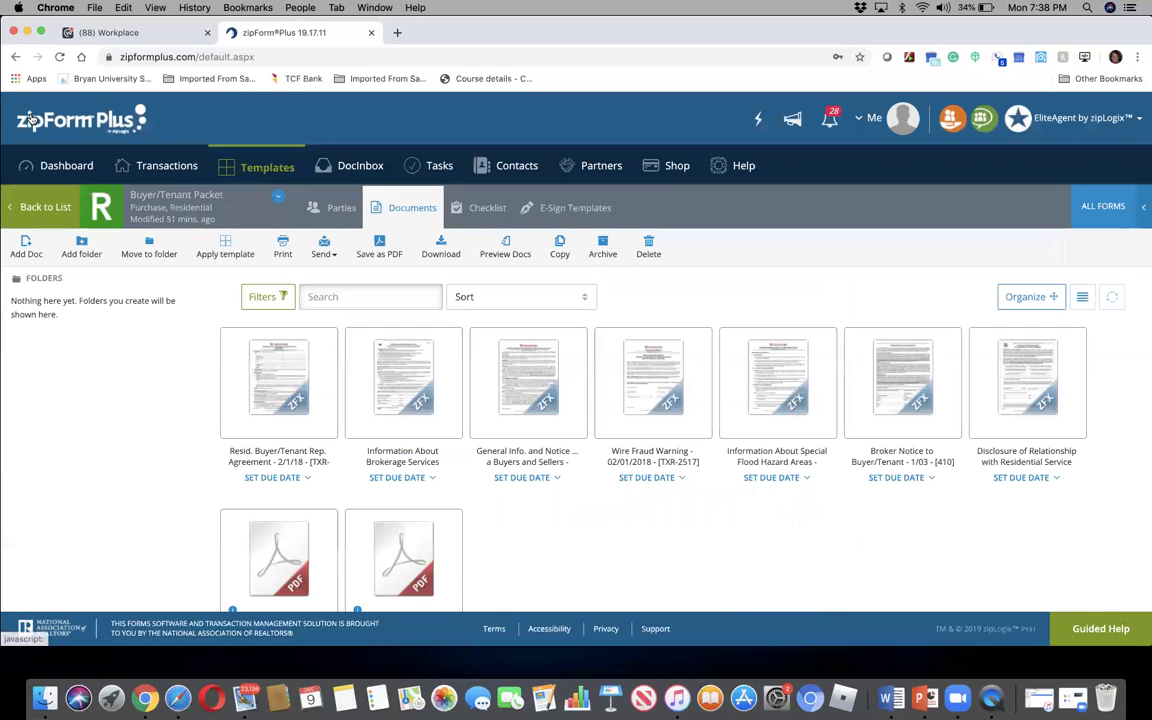
Search all form libraries for "home inspe" and add the Texas Realtors form For Your Protection: Get A Home Inspection to the packet.
left_click(1101, 208)
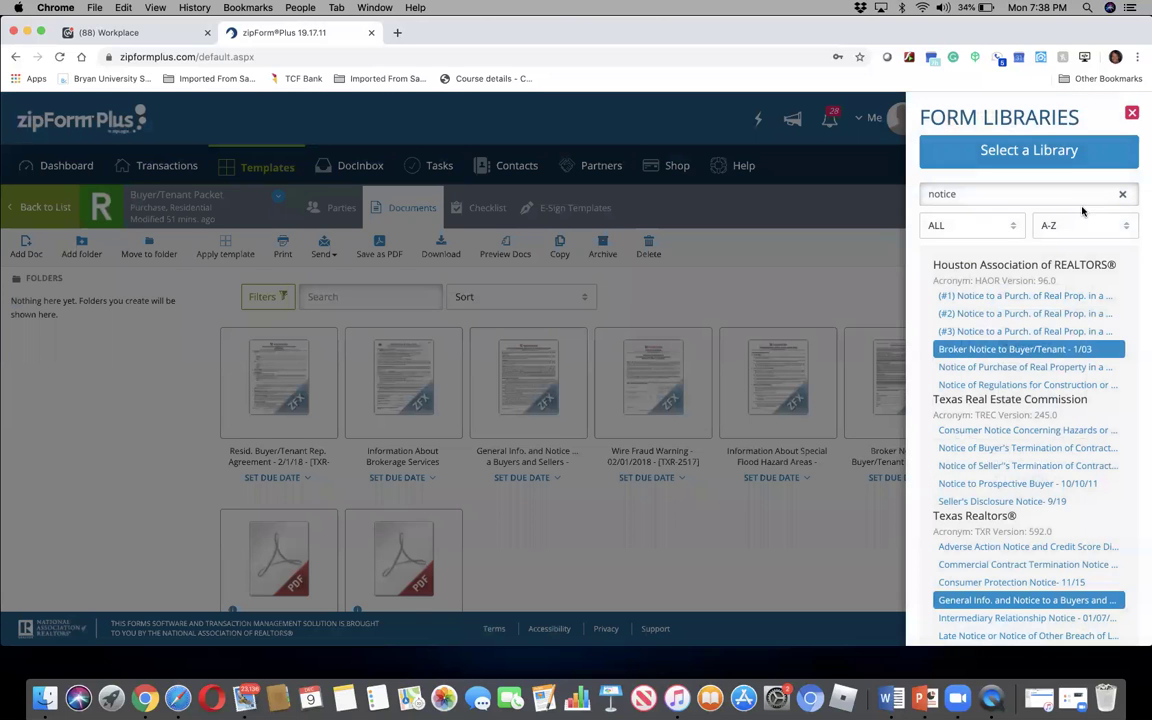
left_click(1125, 162)
left_click(984, 187)
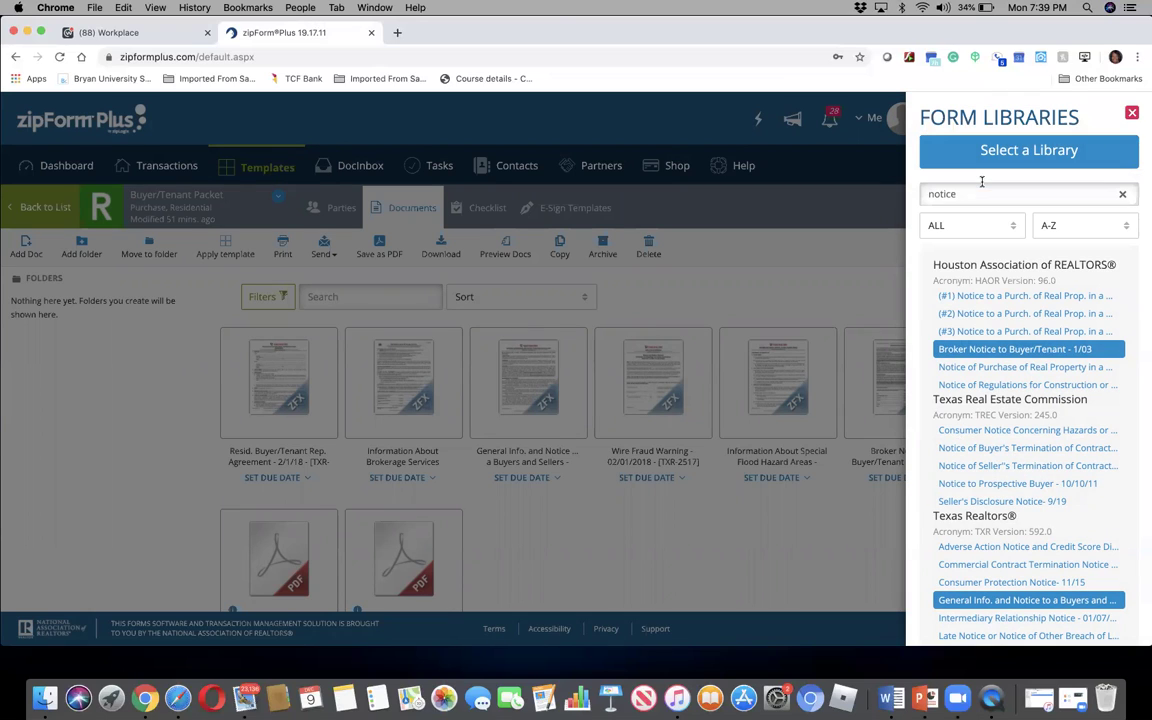
left_click(1122, 196)
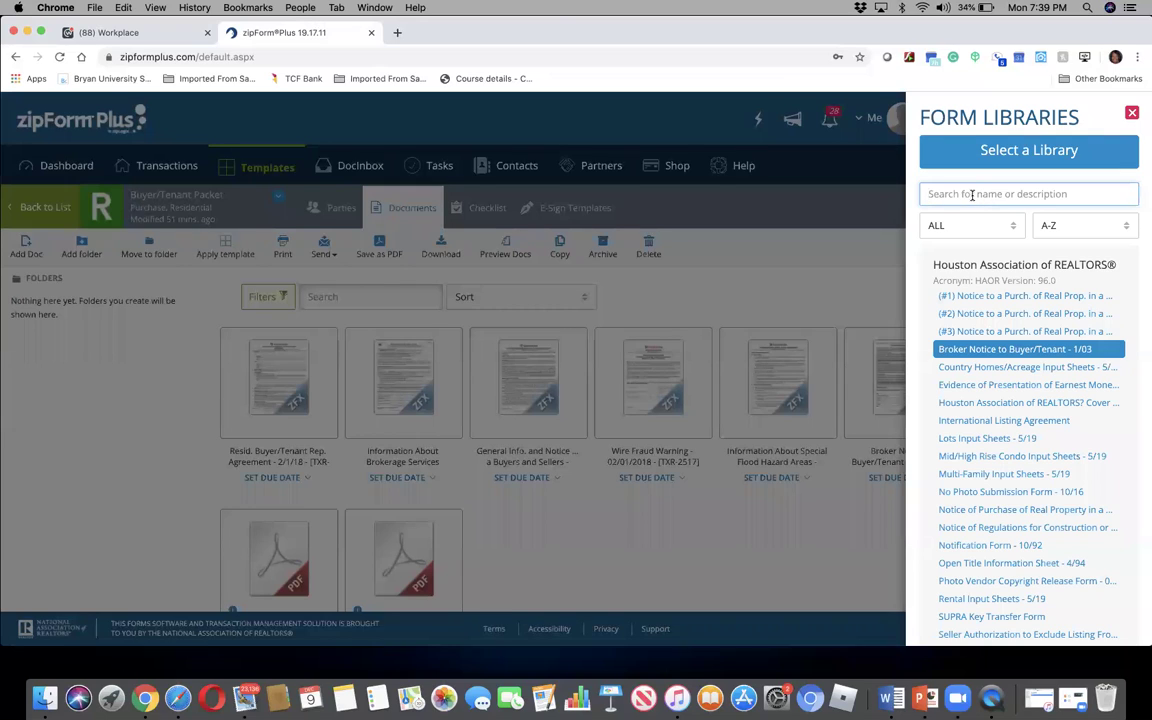
type("hom")
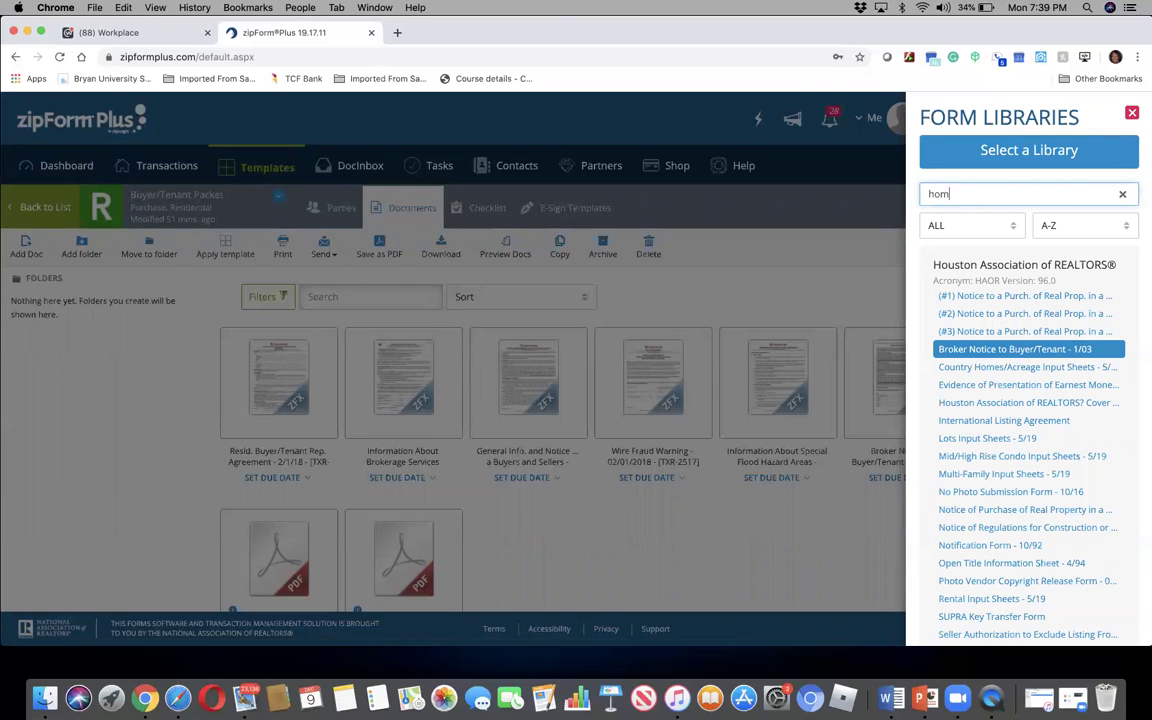
type("e inspe")
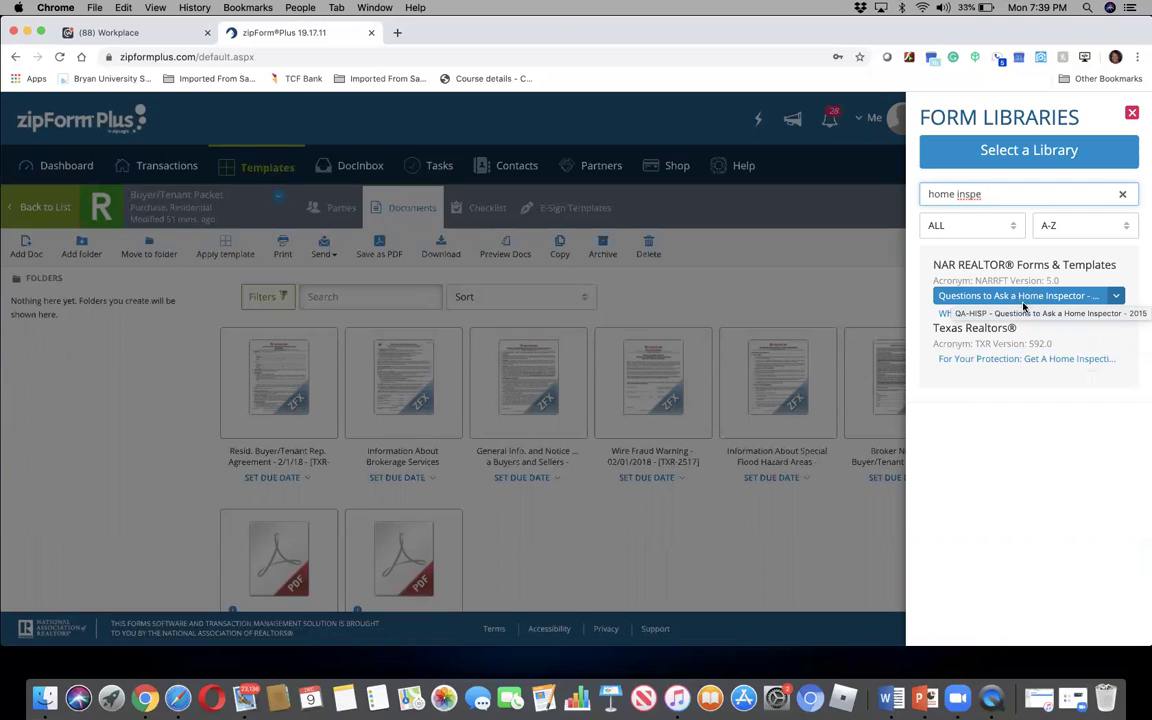
left_click(1027, 360)
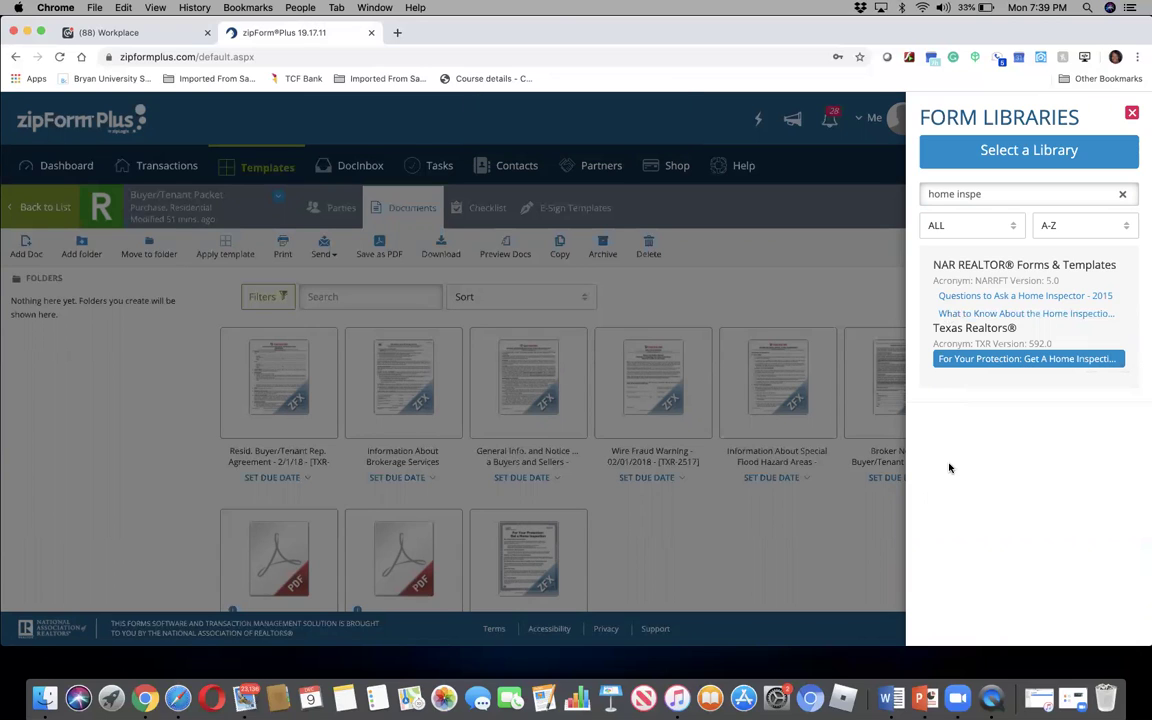
left_click(1131, 113)
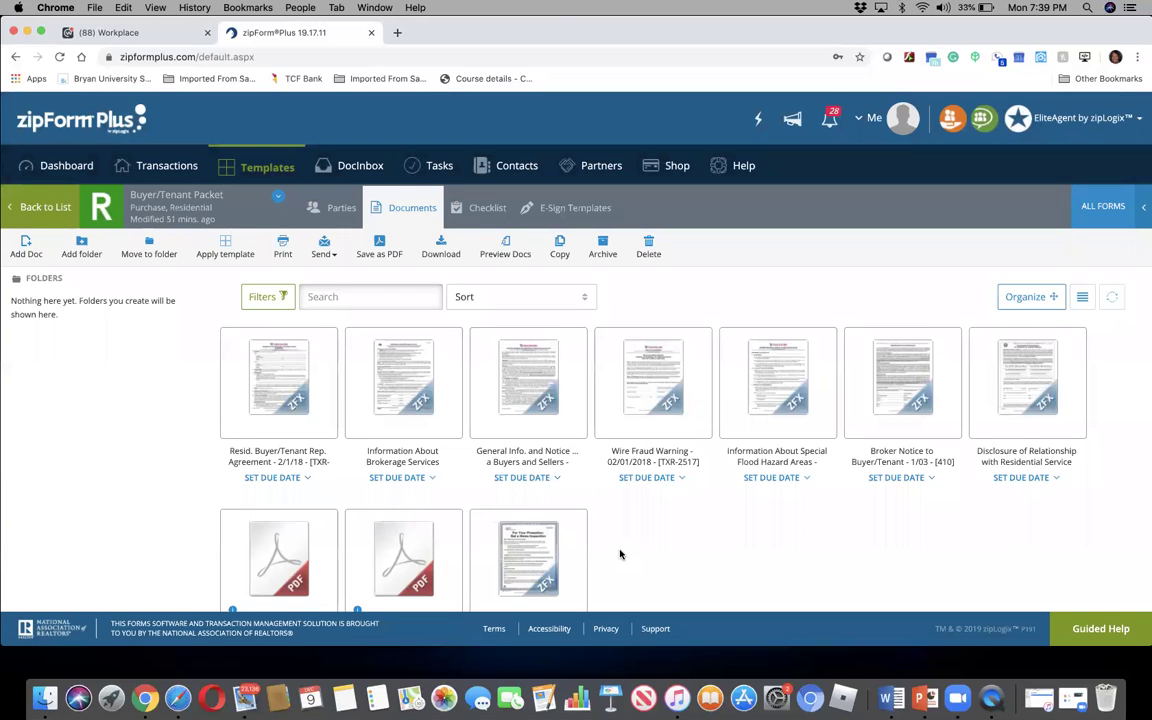
Open the Information About Brokerage Services form and review its text and license holder contact information.
scroll(620, 554, "down", 2)
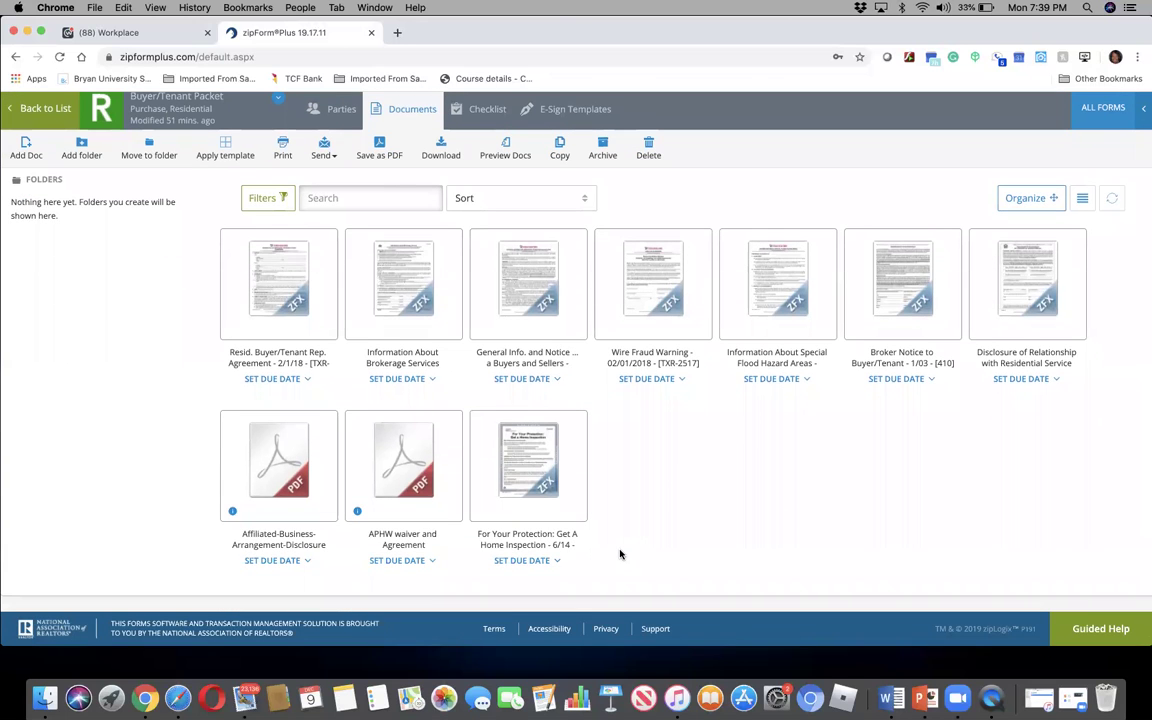
left_click(406, 280)
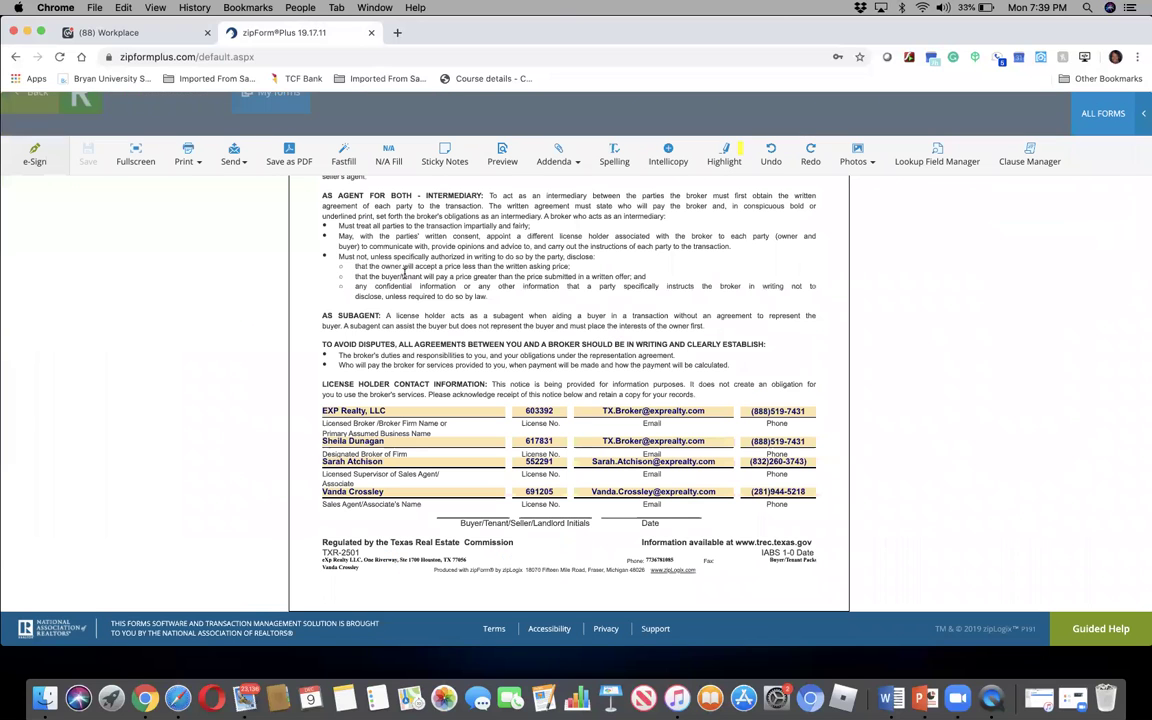
scroll(507, 314, "up", 3)
scroll(507, 314, "down", 3)
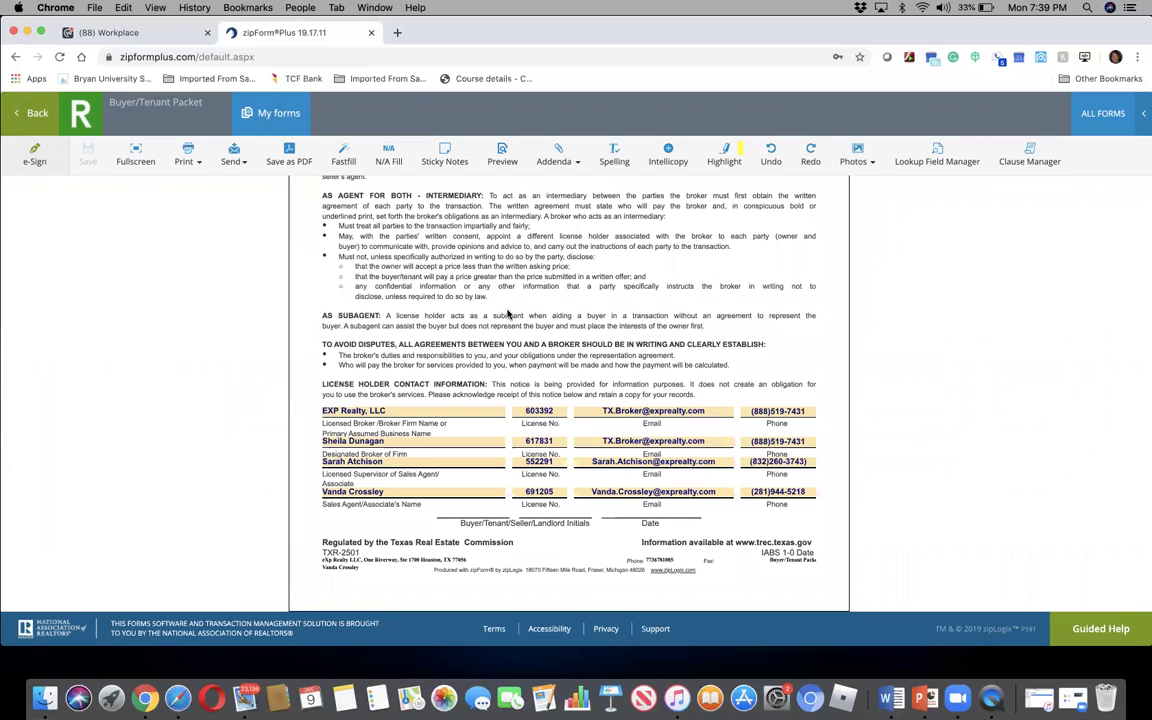
scroll(507, 314, "up", 5)
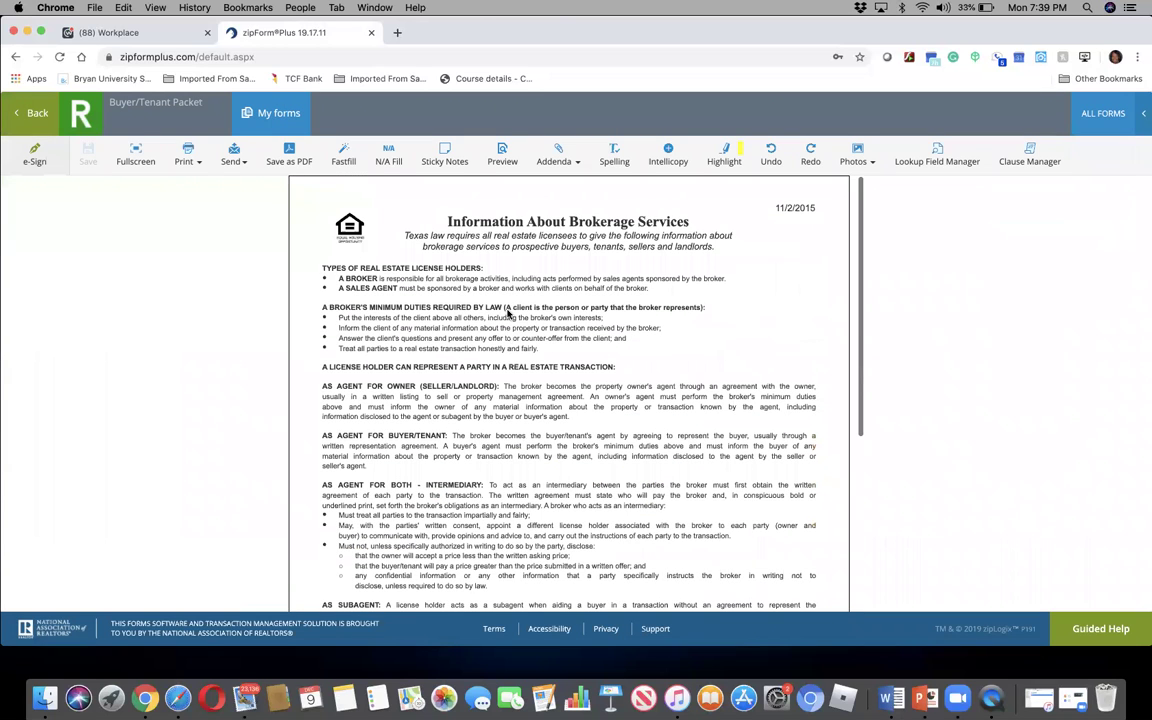
scroll(507, 310, "down", 5)
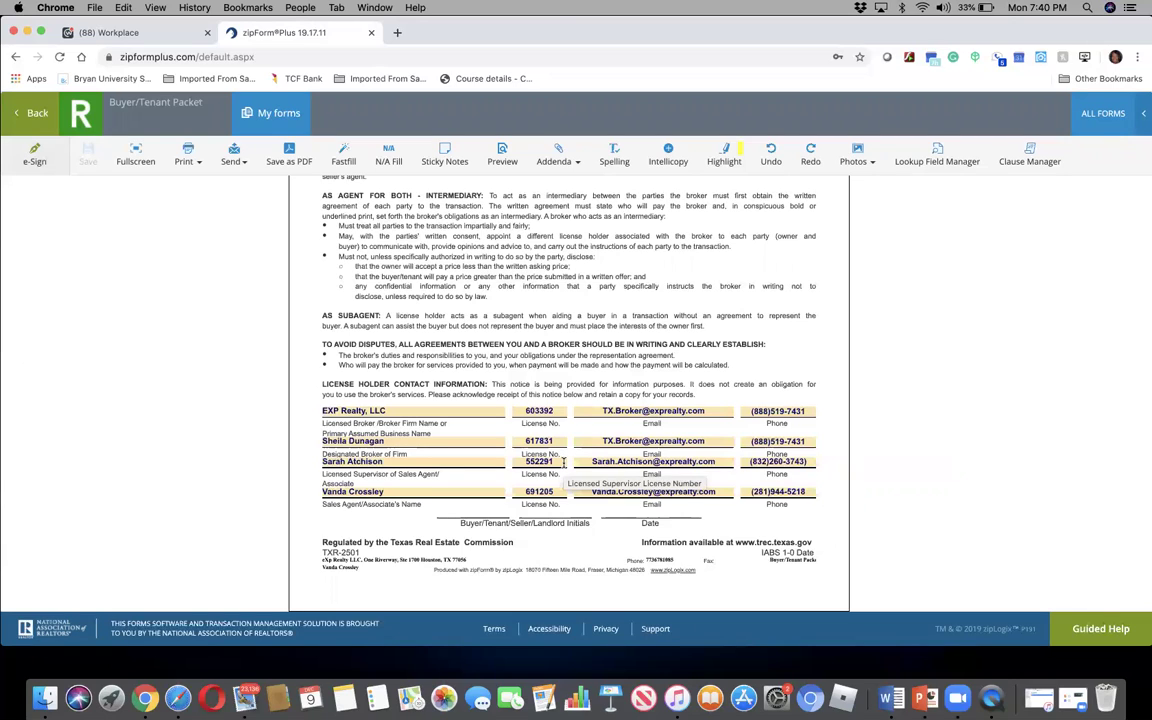
Change the ending of the licensed supervisor's e-mail address to .net.
left_click(717, 461)
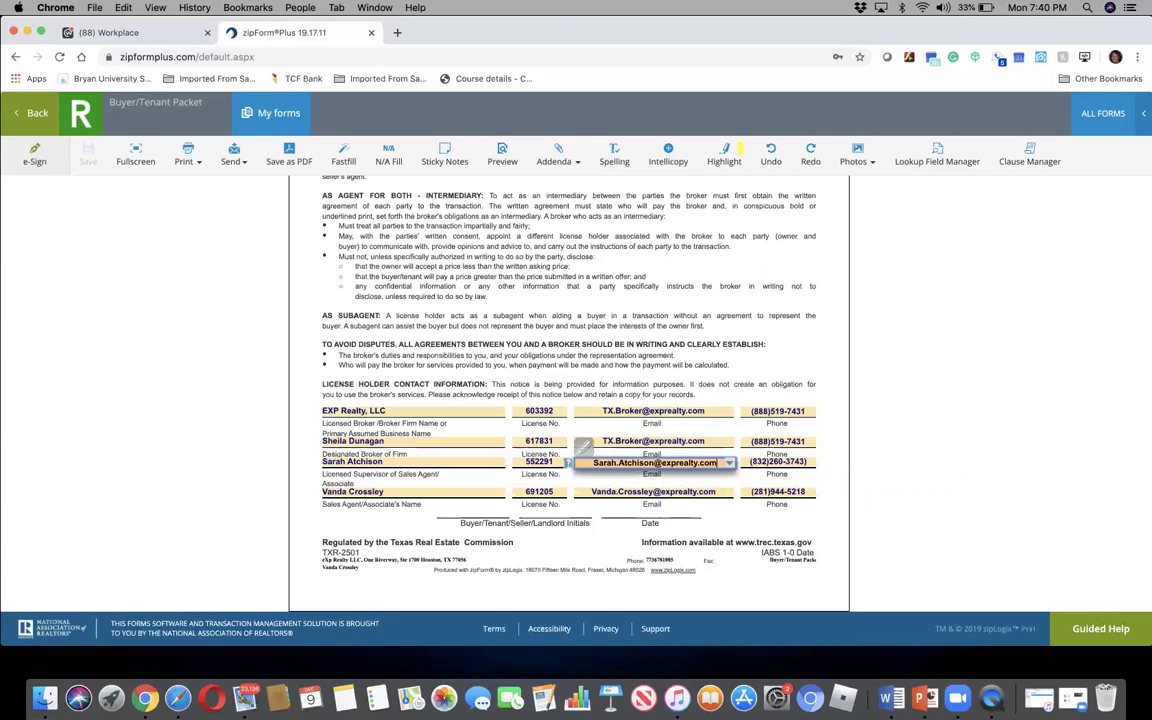
key("BackSpace")
type("net")
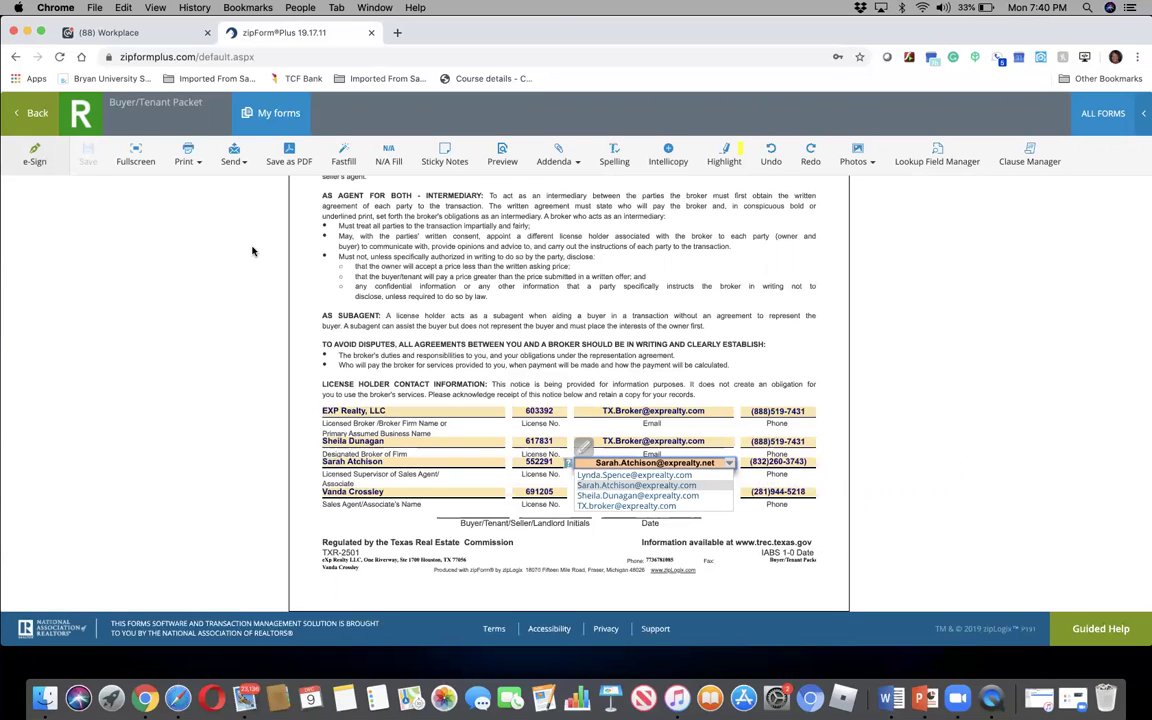
left_click(465, 509)
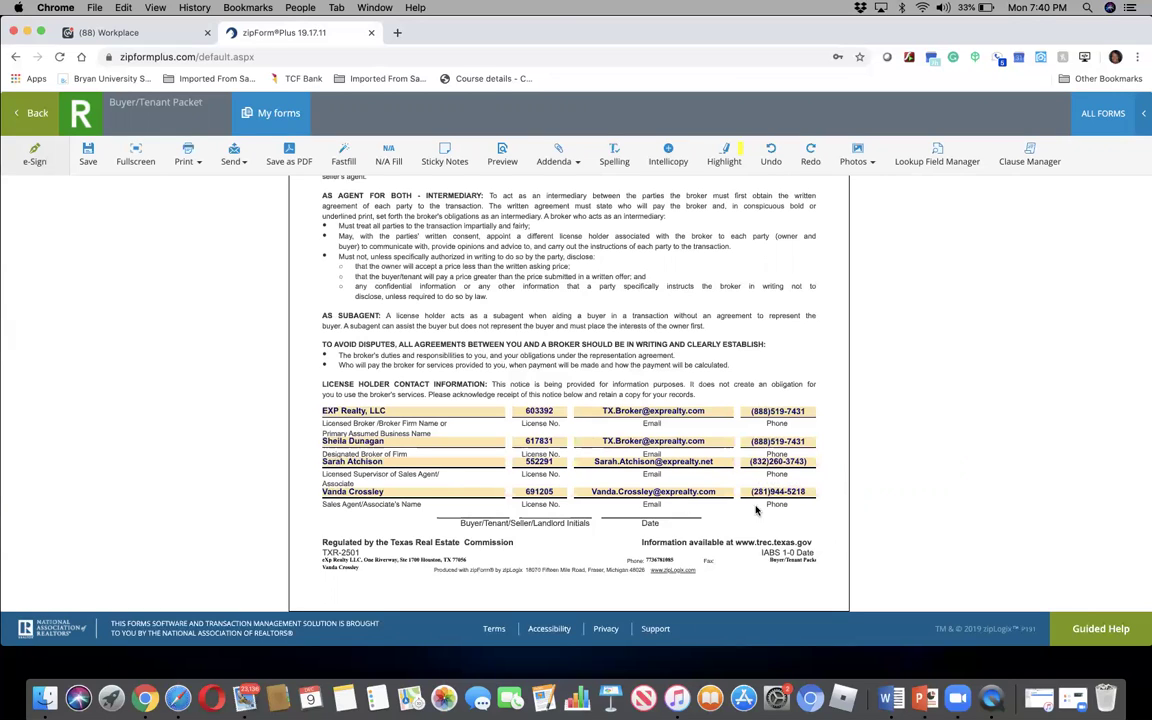
Remove the stray closing parenthesis from the licensed supervisor's phone number, save the form and return to the packet's documents.
left_click(811, 462)
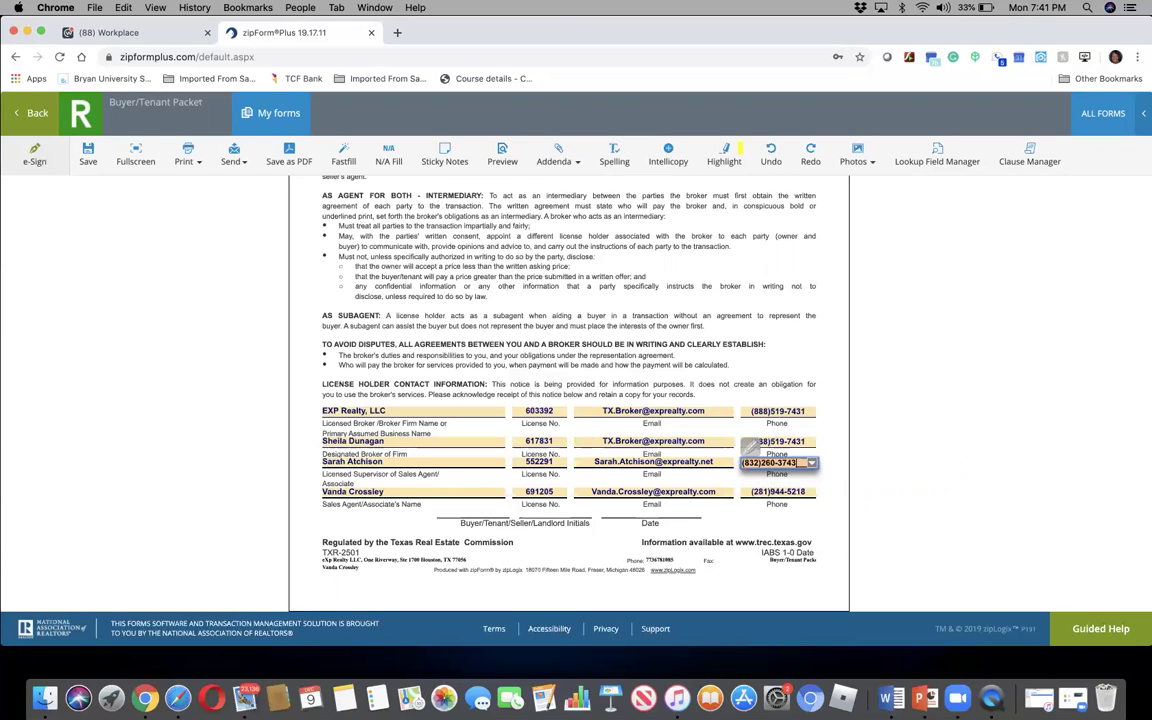
left_click(585, 507)
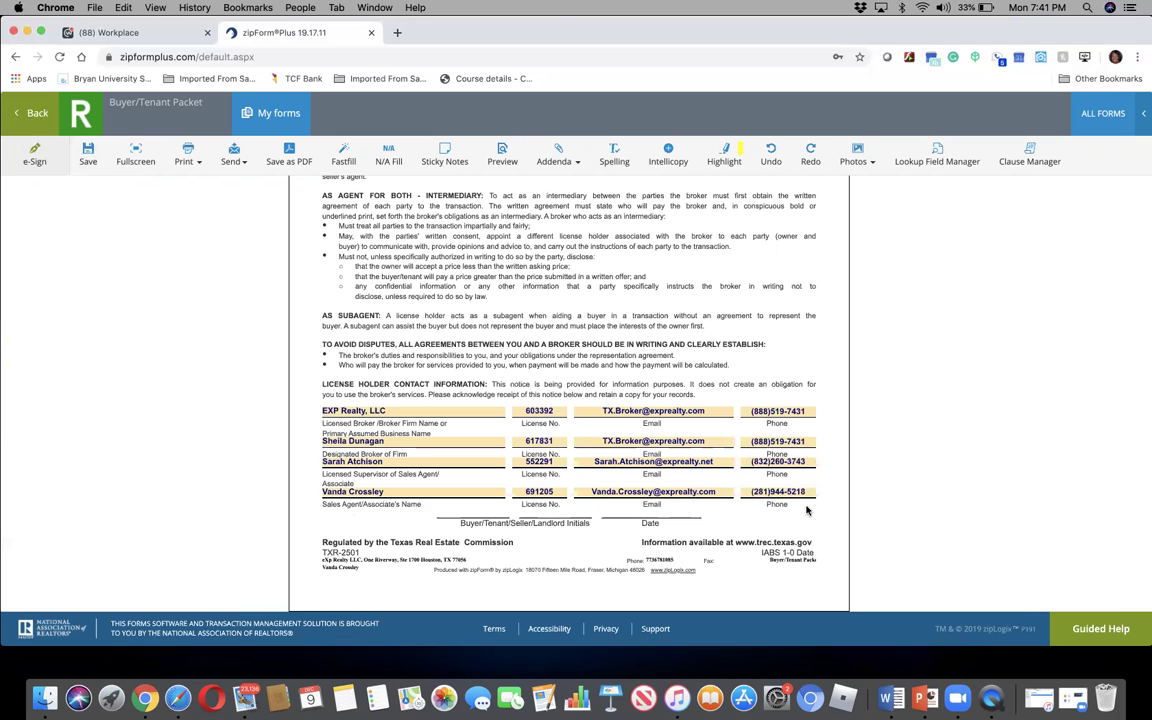
left_click(88, 150)
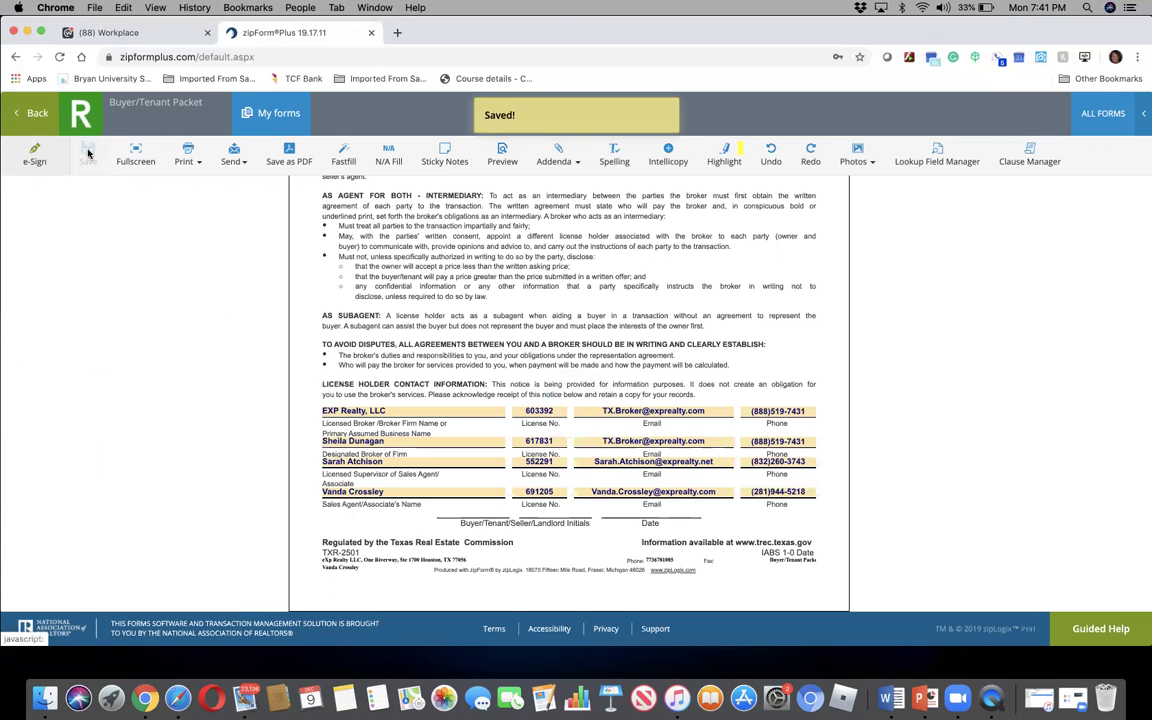
left_click(30, 114)
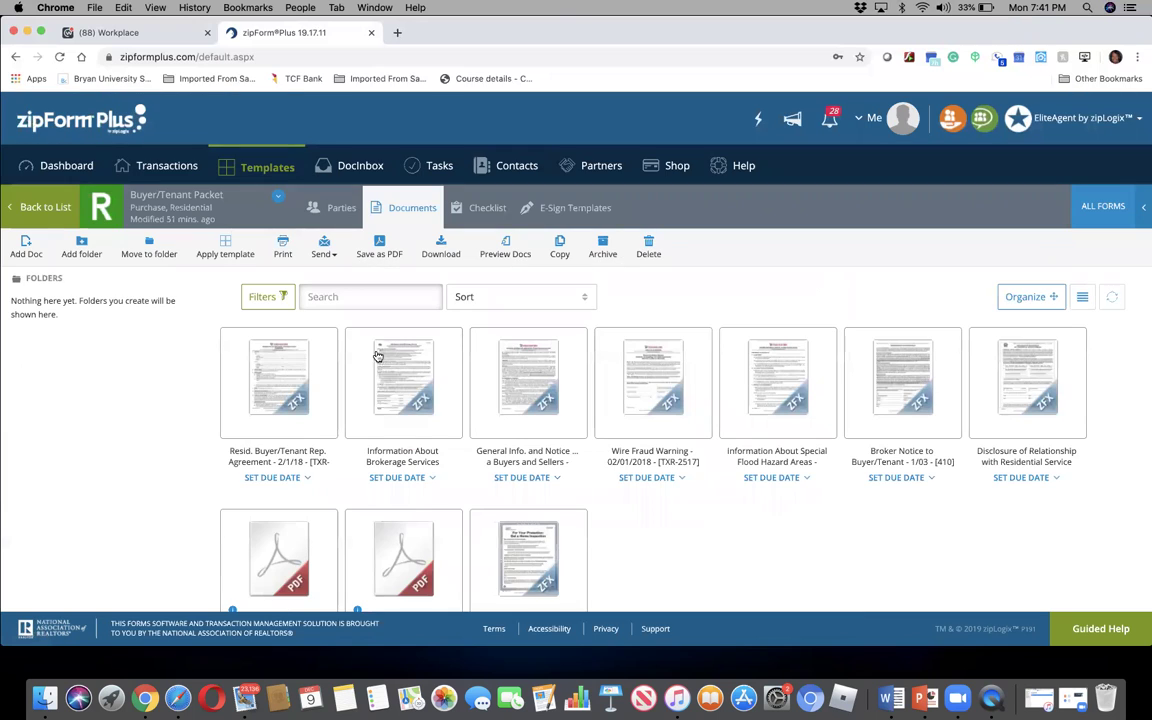
Examine the General Information and Notice to Buyers and Sellers form, including its Other section and signature block, and return to the packet's documents.
left_click(536, 377)
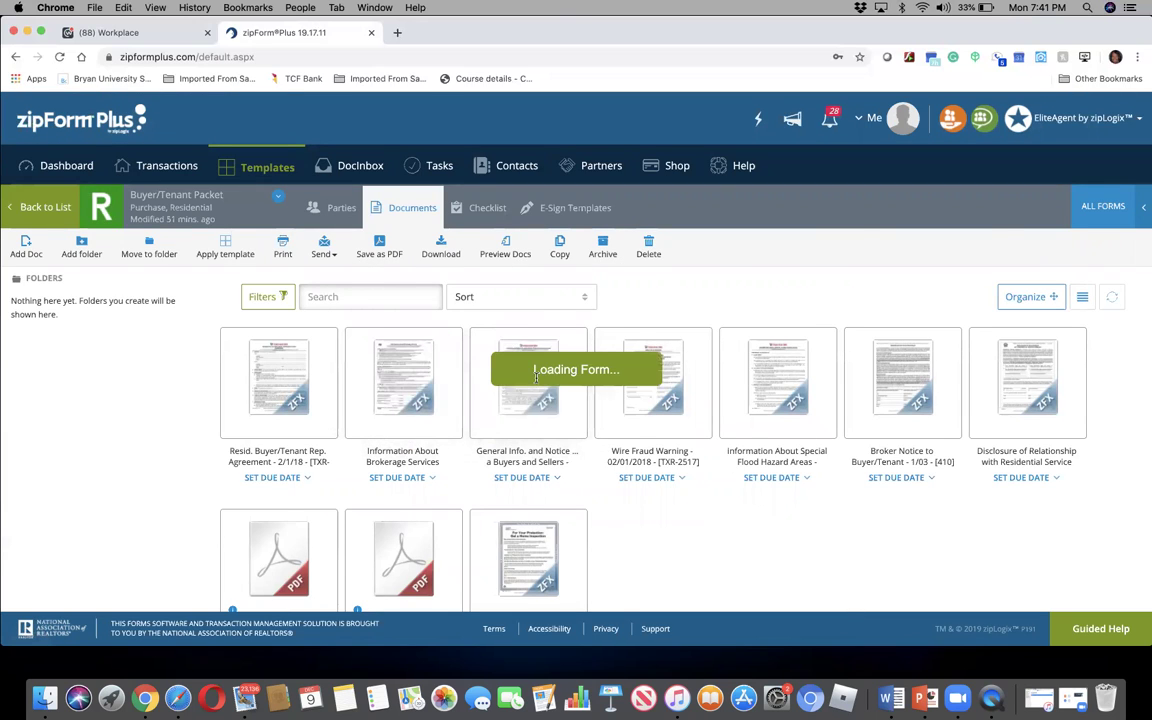
scroll(537, 379, "up", 5)
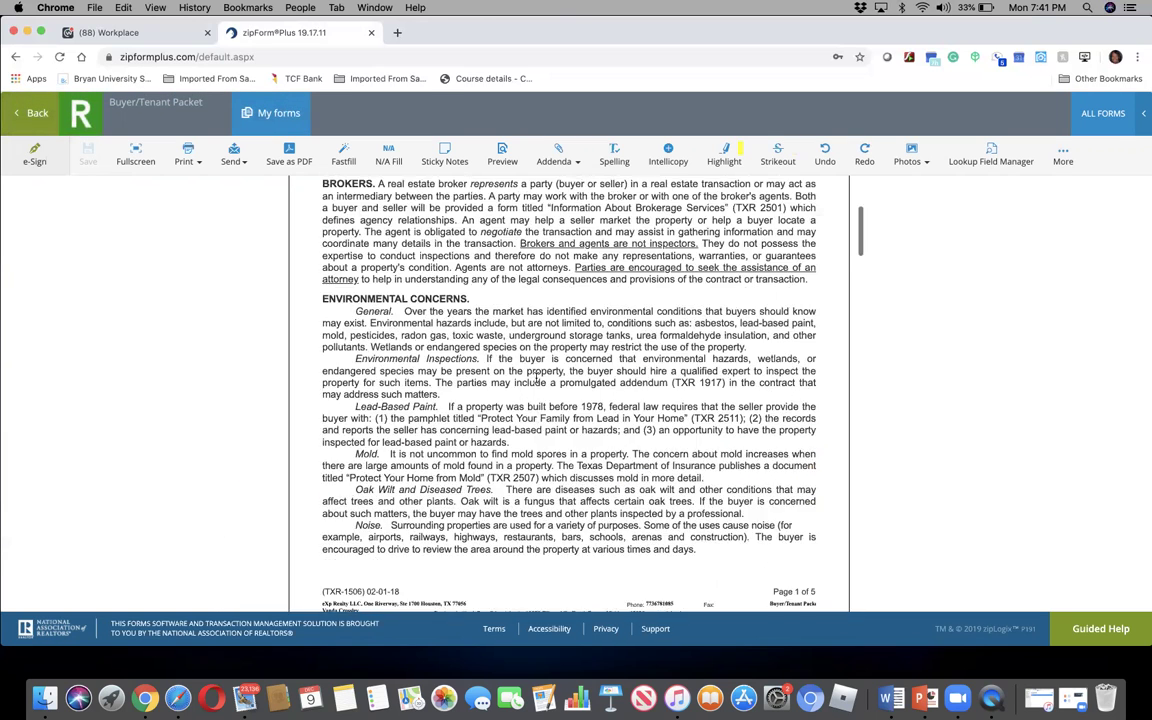
scroll(536, 383, "down", 5)
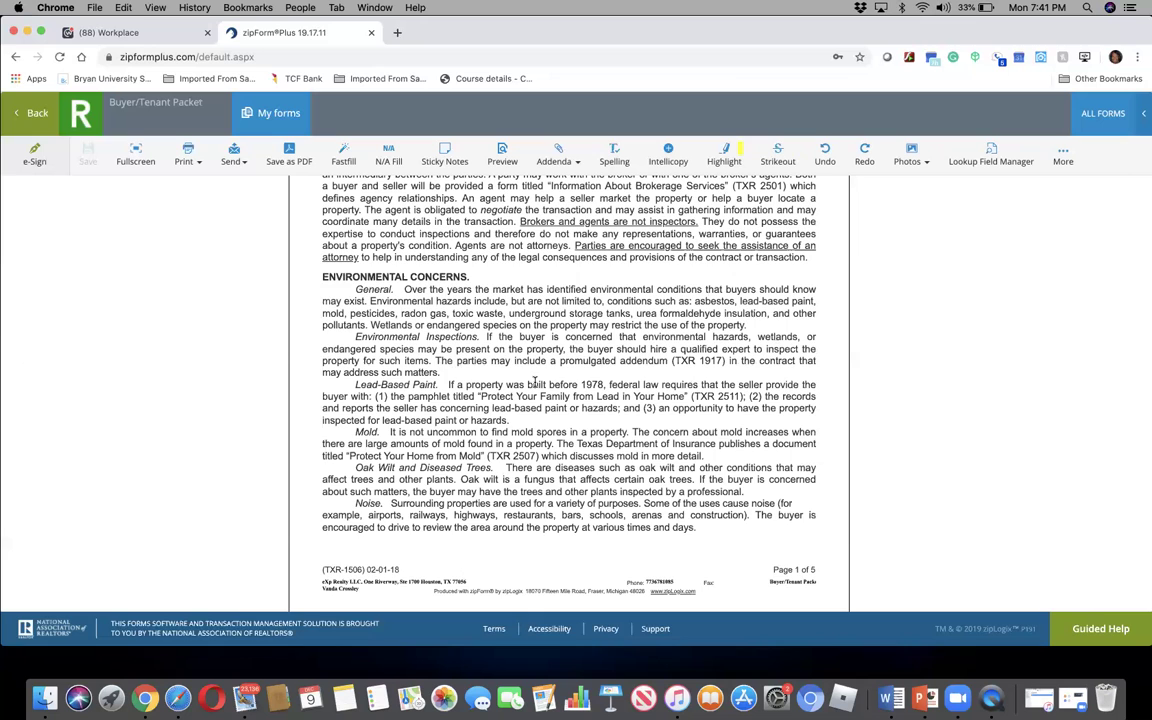
scroll(535, 381, "up", 3)
scroll(535, 381, "up", 3)
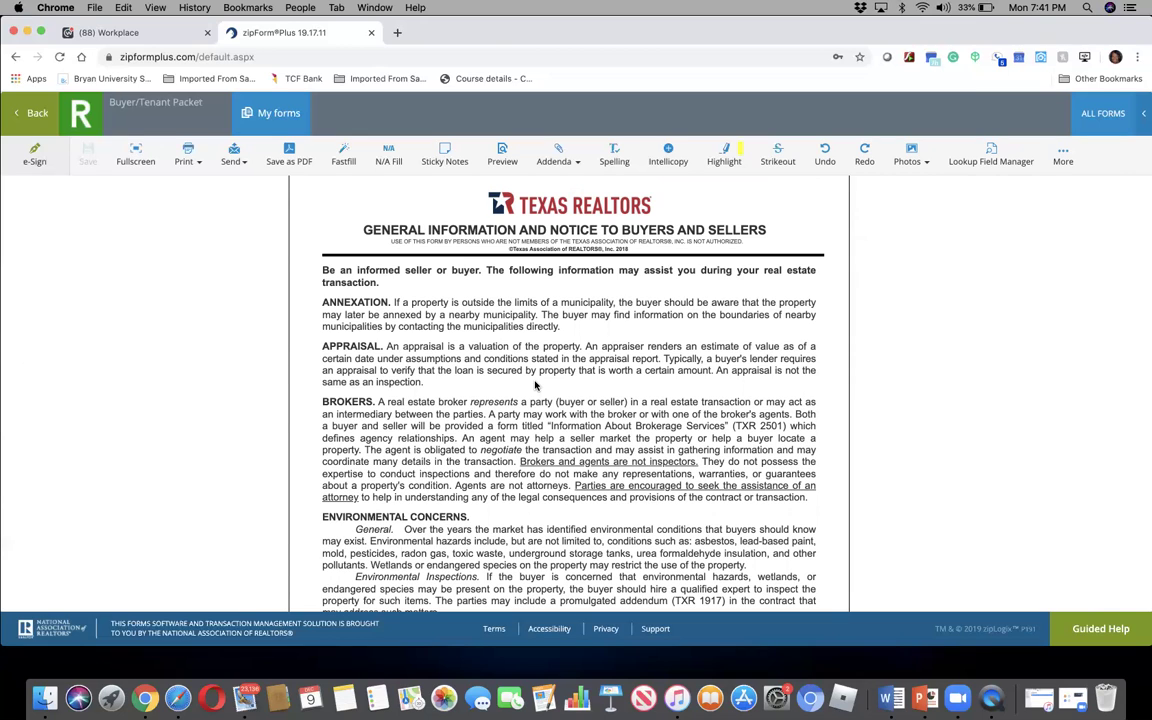
scroll(535, 385, "down", 10)
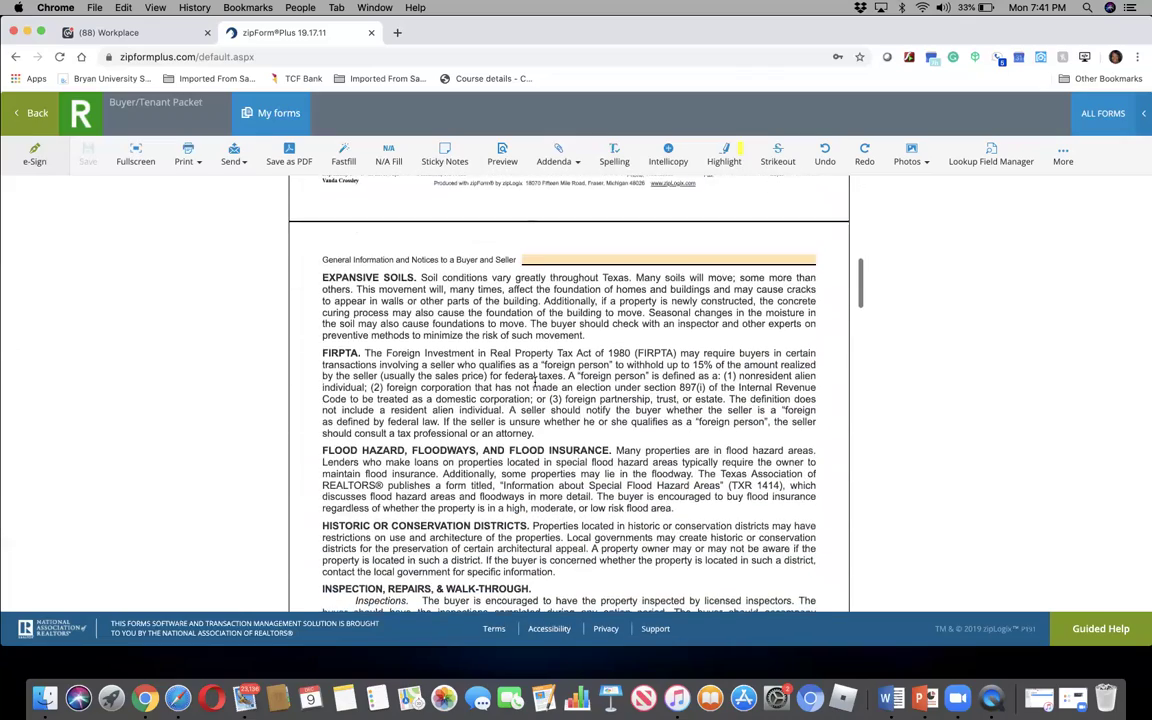
scroll(535, 380, "down", 1)
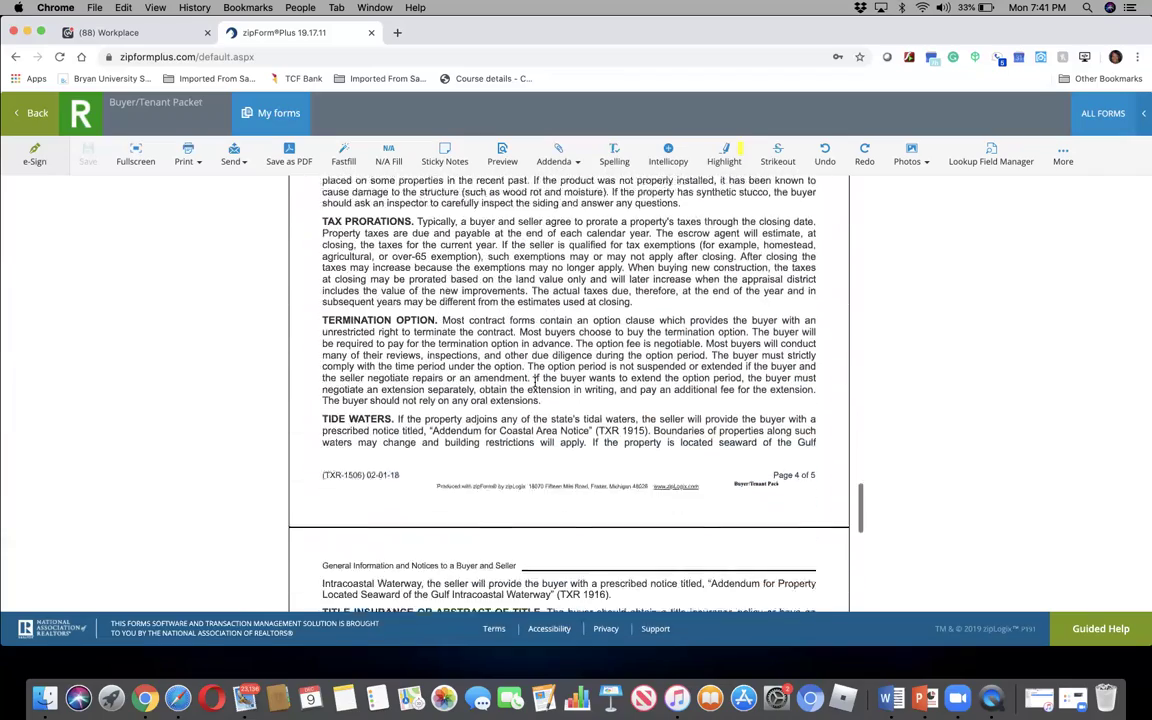
scroll(534, 381, "down", 5)
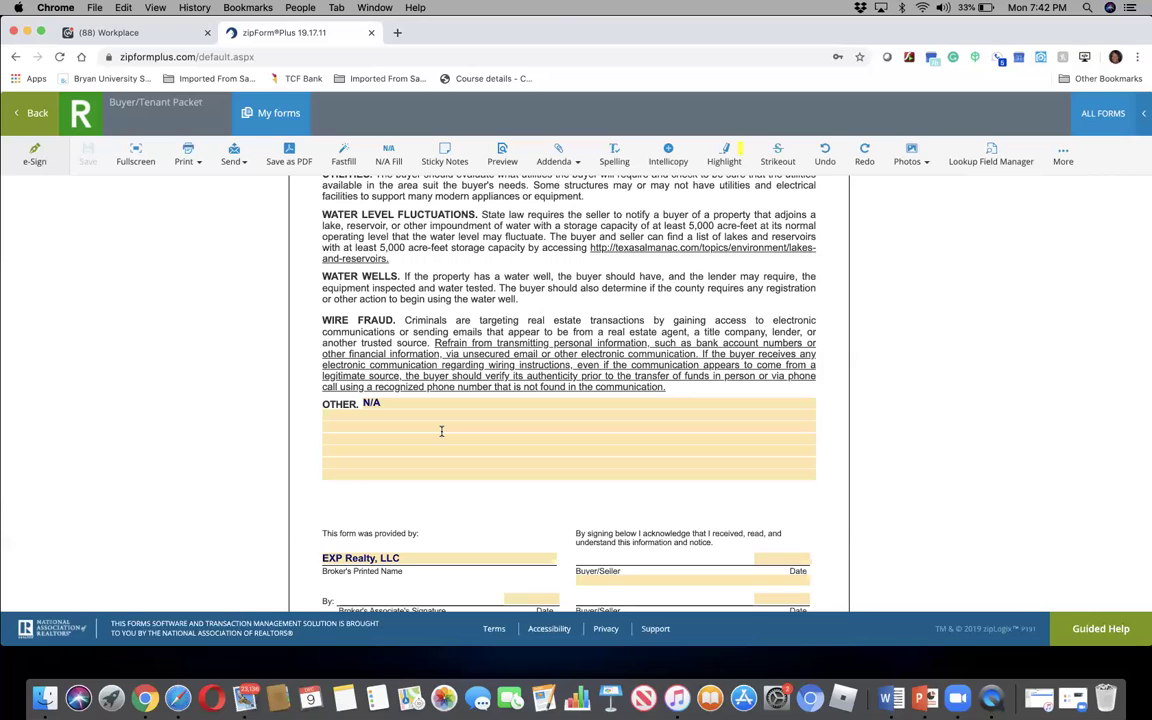
scroll(441, 430, "down", 3)
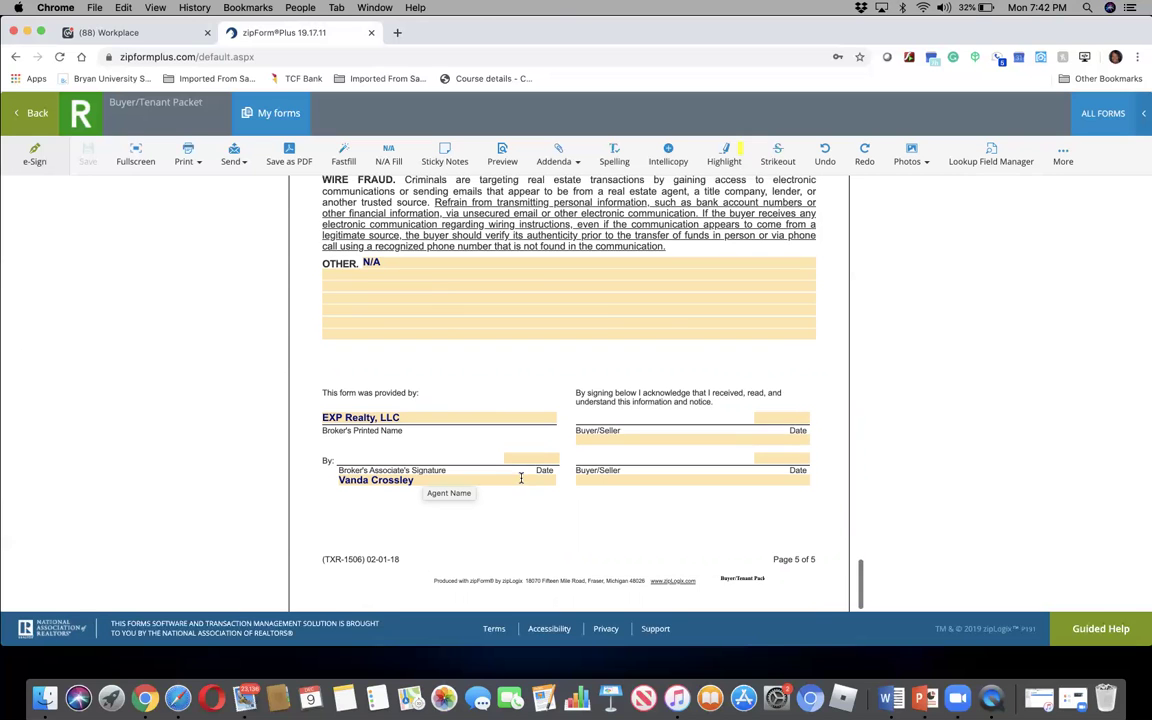
scroll(520, 478, "up", 10)
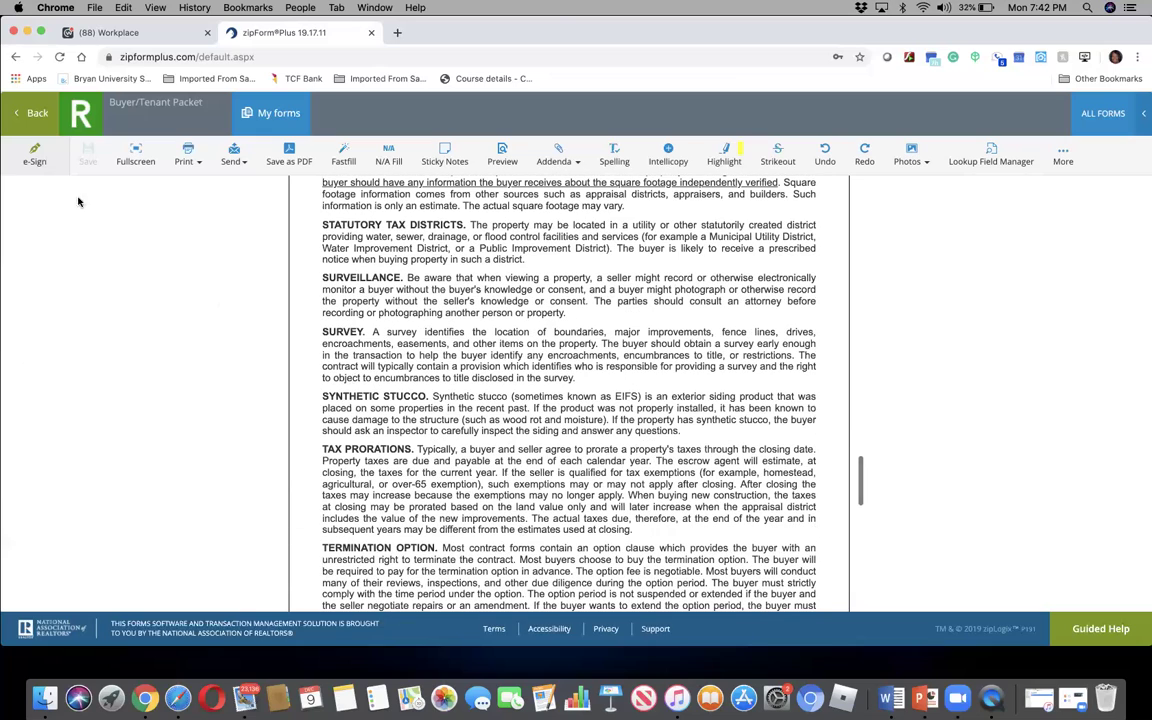
left_click(30, 113)
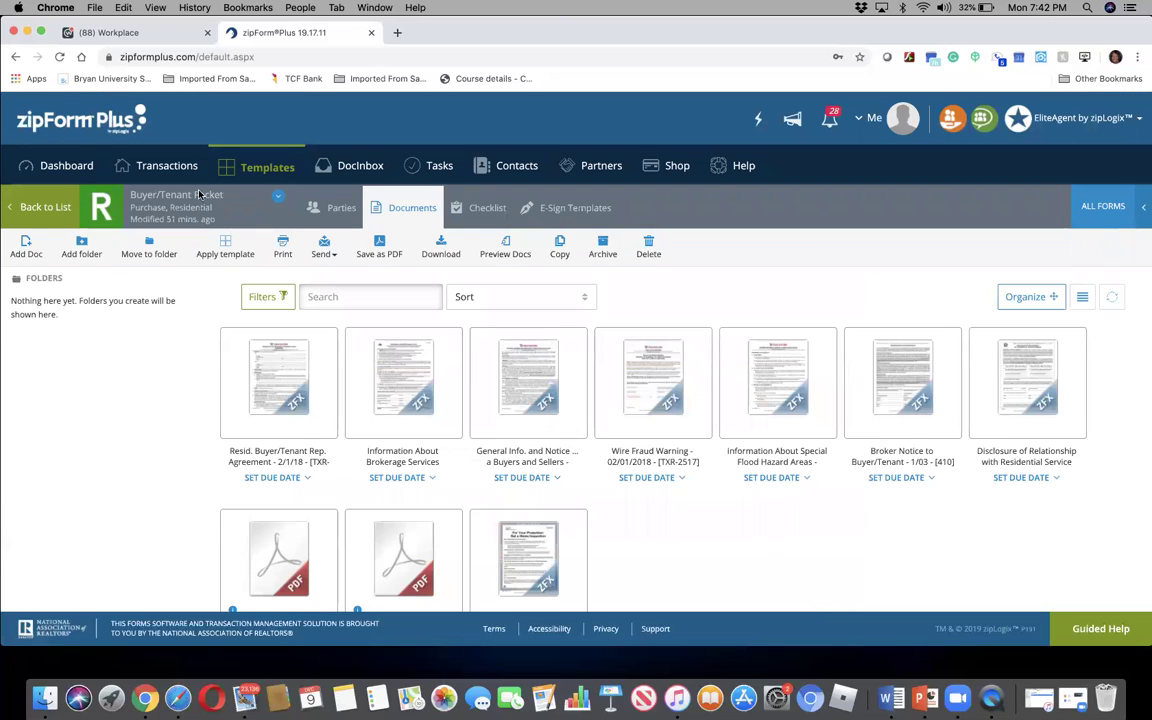
Review the Wire Fraud Warning form, including its broker details and buyer and seller signature block, and return to the packet's documents.
left_click(653, 411)
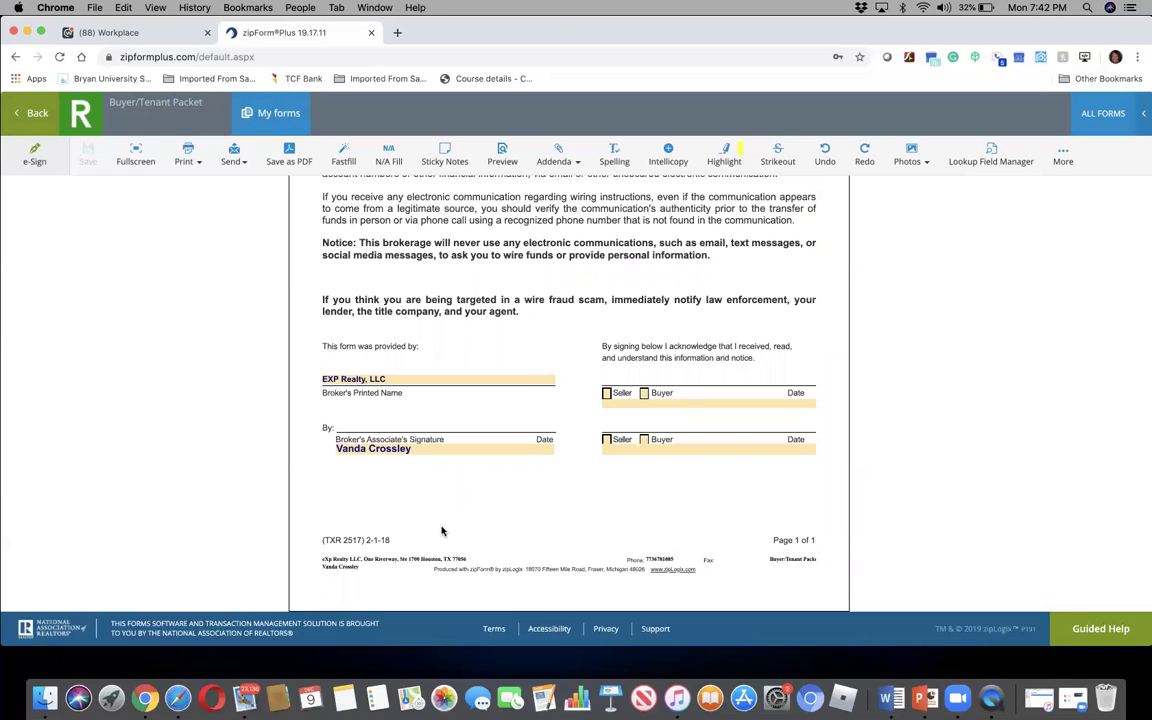
scroll(442, 531, "up", 5)
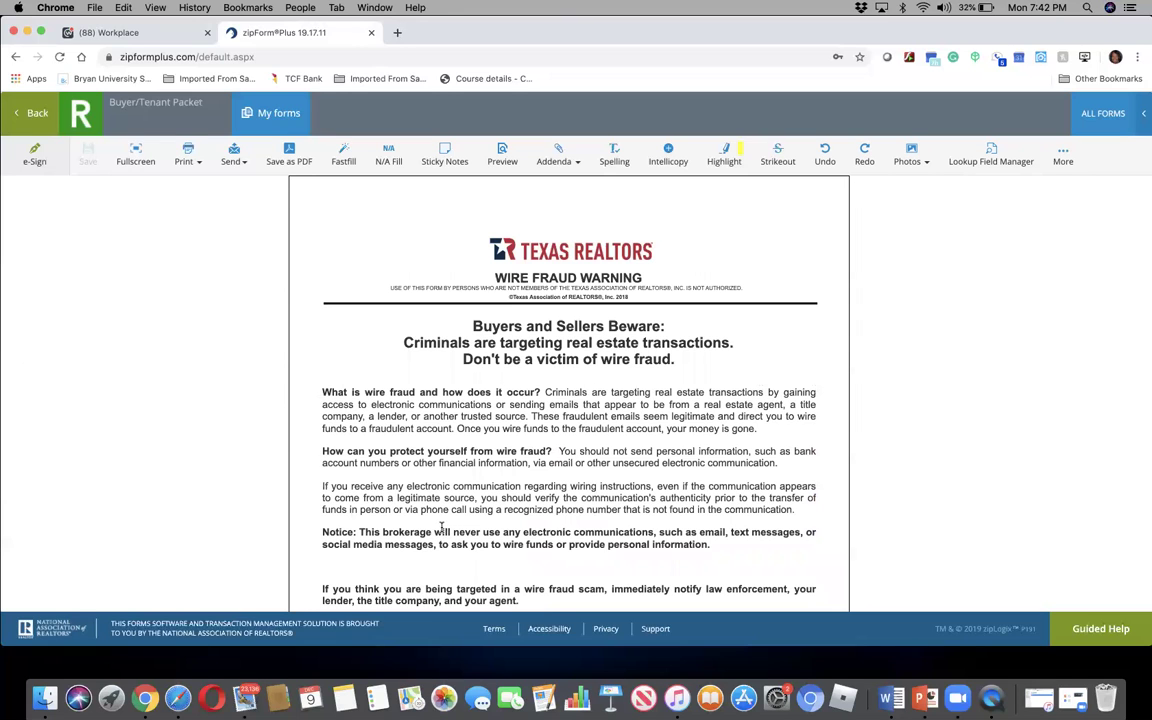
scroll(442, 531, "down", 3)
scroll(441, 527, "down", 3)
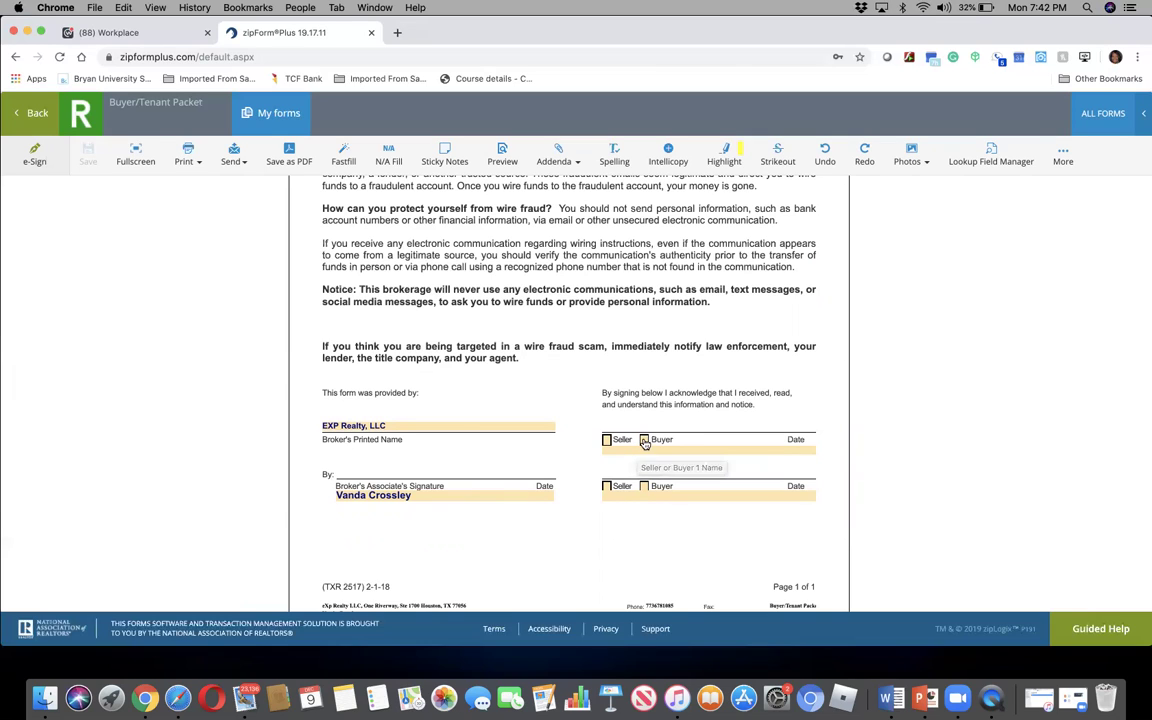
scroll(490, 480, "down", 1)
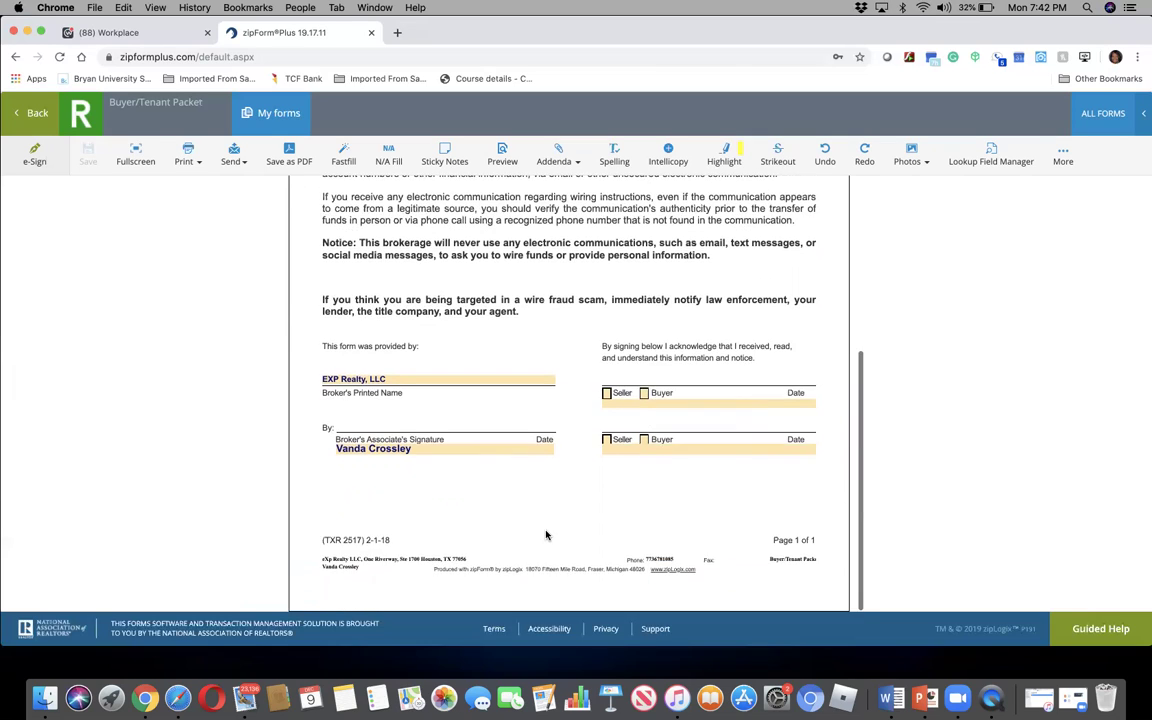
left_click(33, 114)
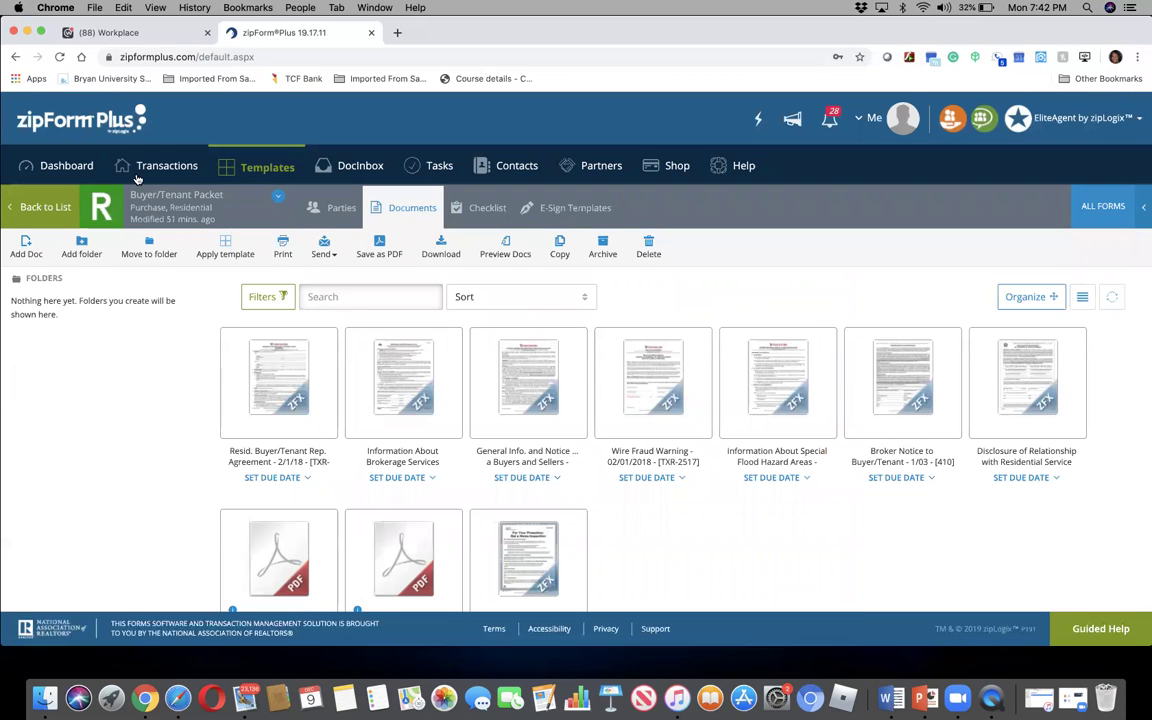
Examine all three pages of the Information About Special Flood Hazard Areas form through its receipt signatures and return to the packet's documents.
left_click(754, 404)
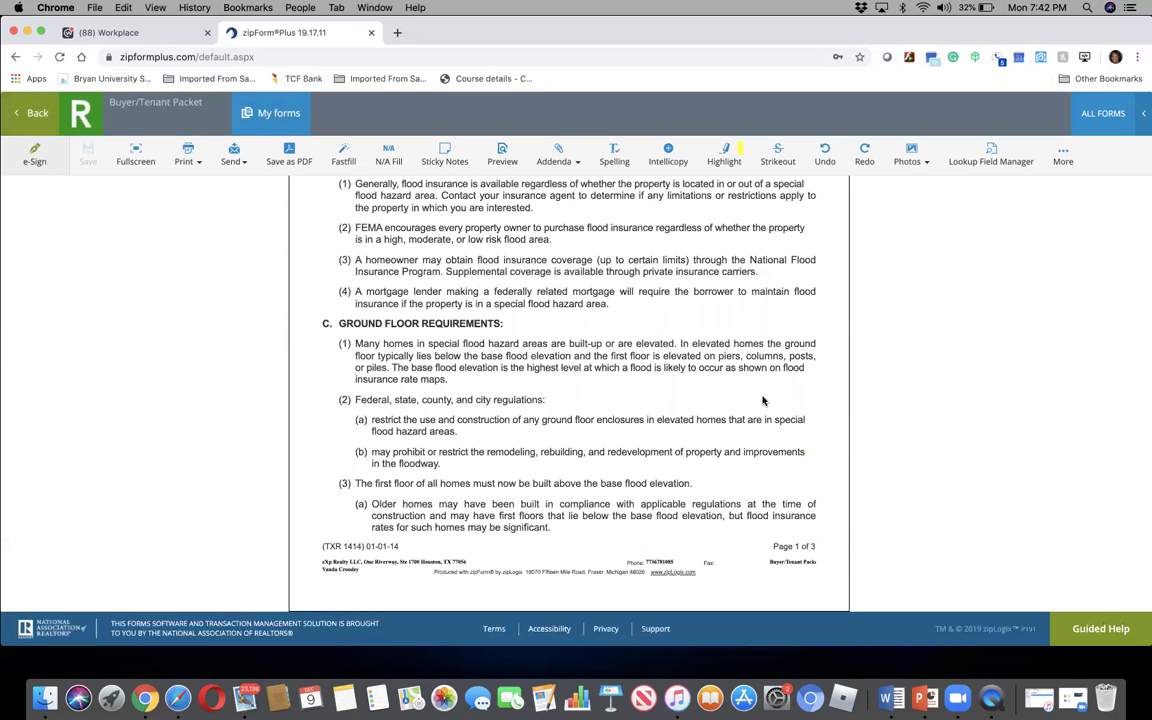
scroll(762, 400, "up", 5)
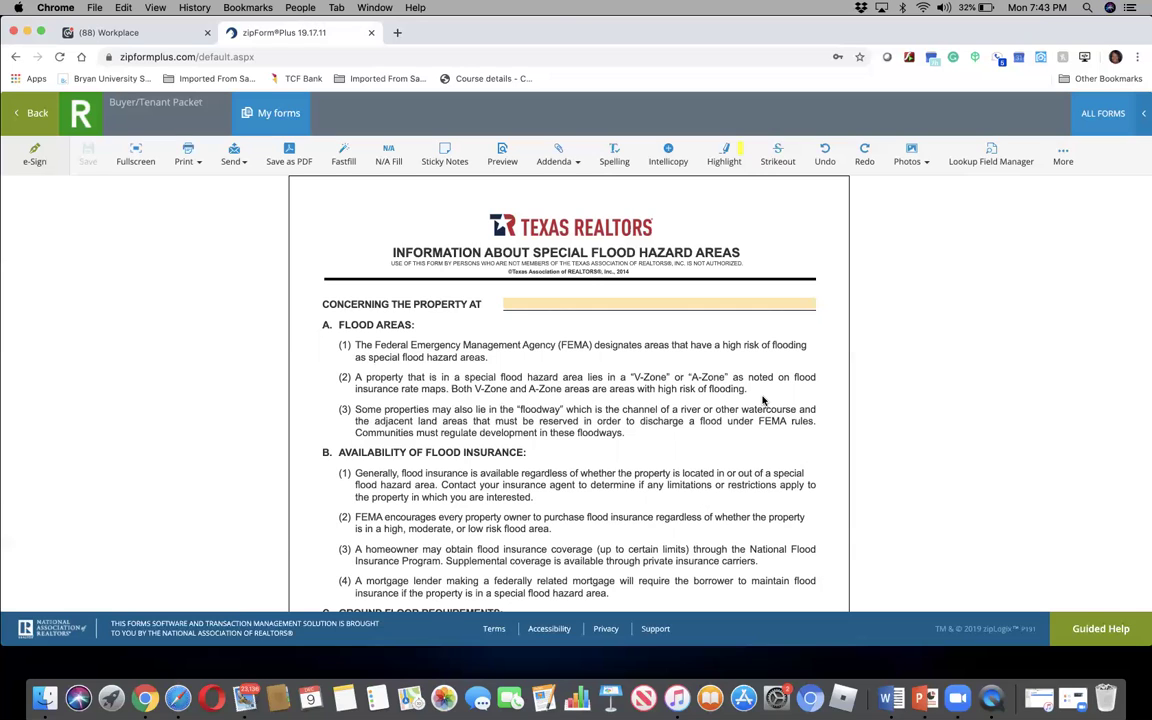
scroll(762, 400, "down", 2)
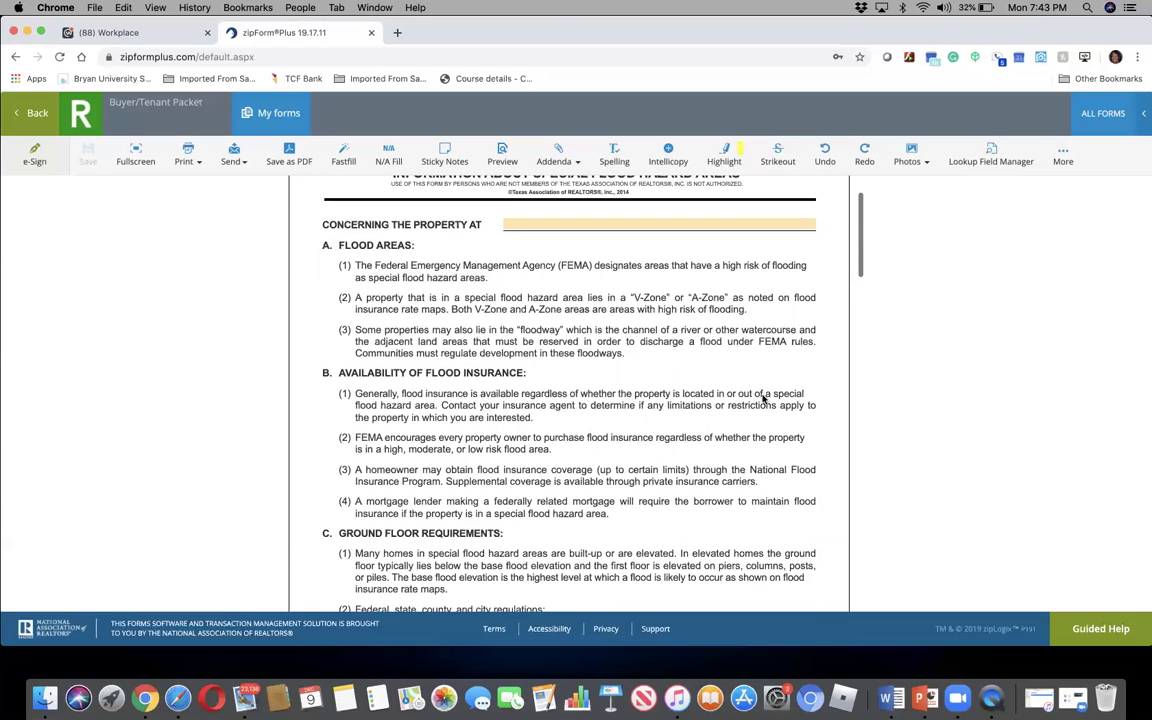
scroll(762, 400, "down", 3)
scroll(762, 400, "down", 15)
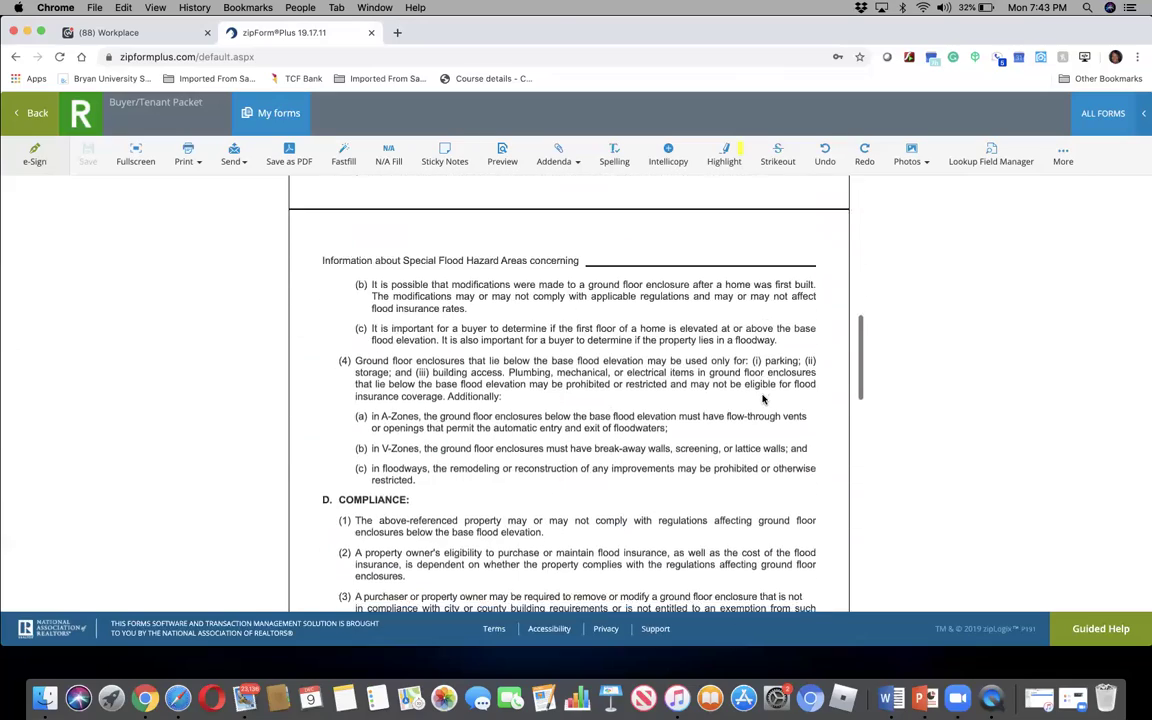
scroll(762, 400, "down", 11)
scroll(762, 400, "up", 6)
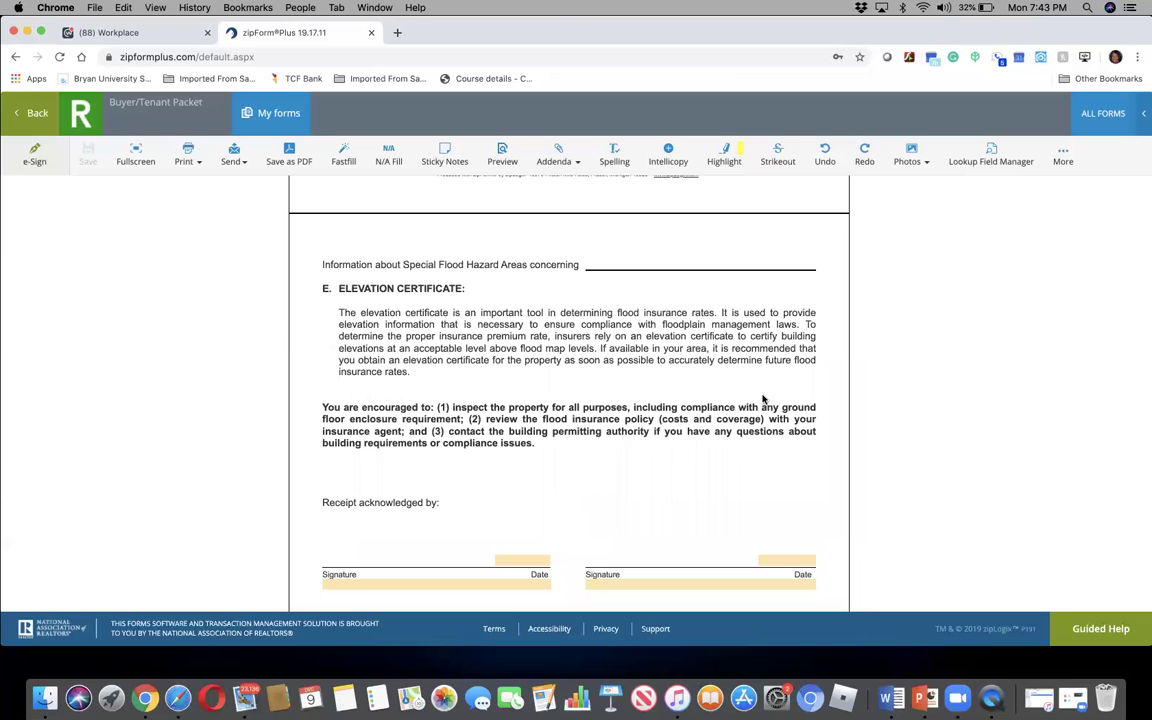
scroll(762, 400, "down", 2)
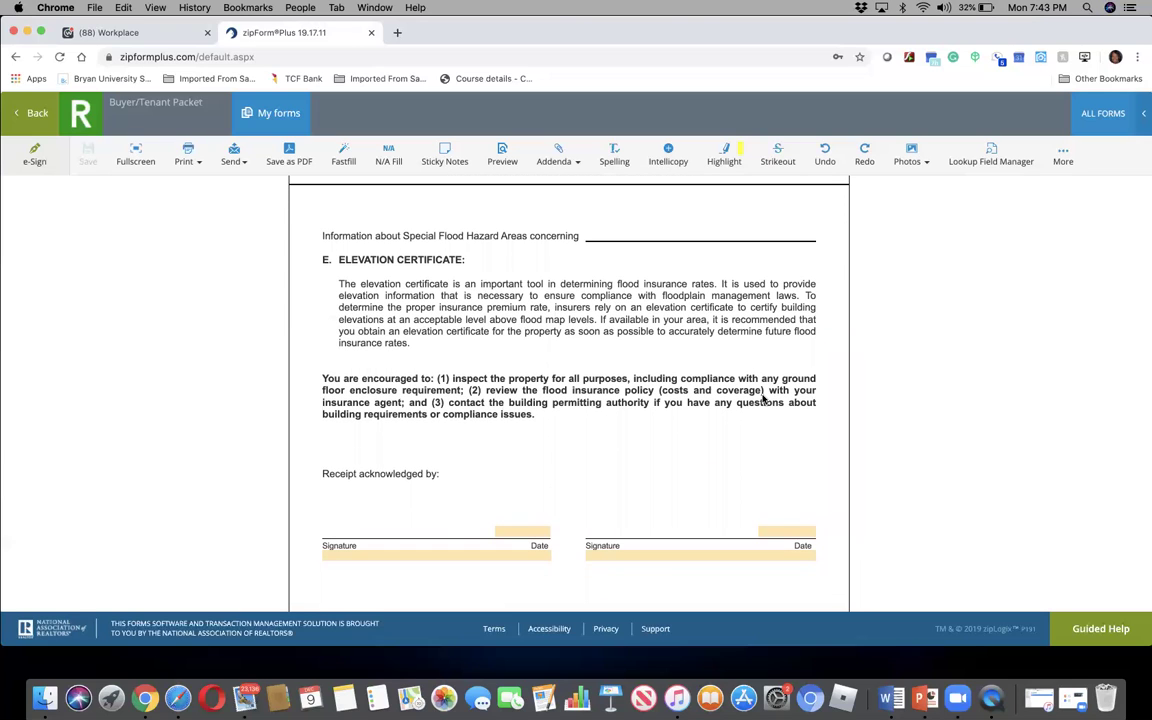
scroll(762, 400, "up", 20)
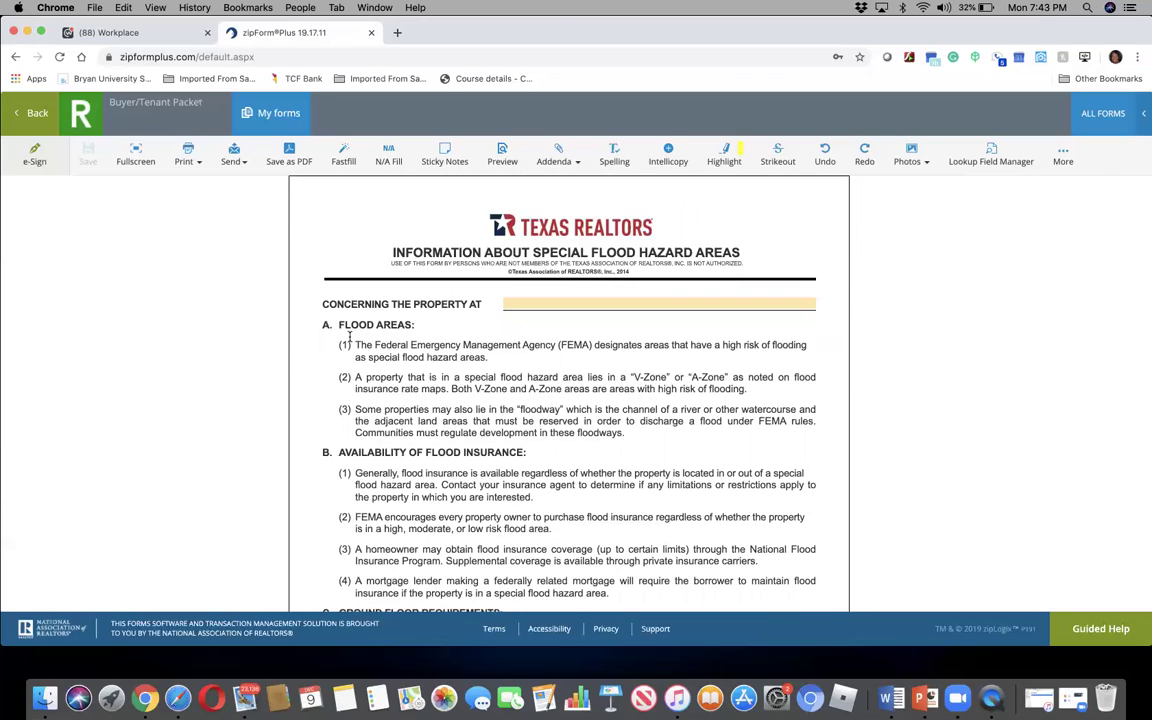
scroll(497, 414, "down", 10)
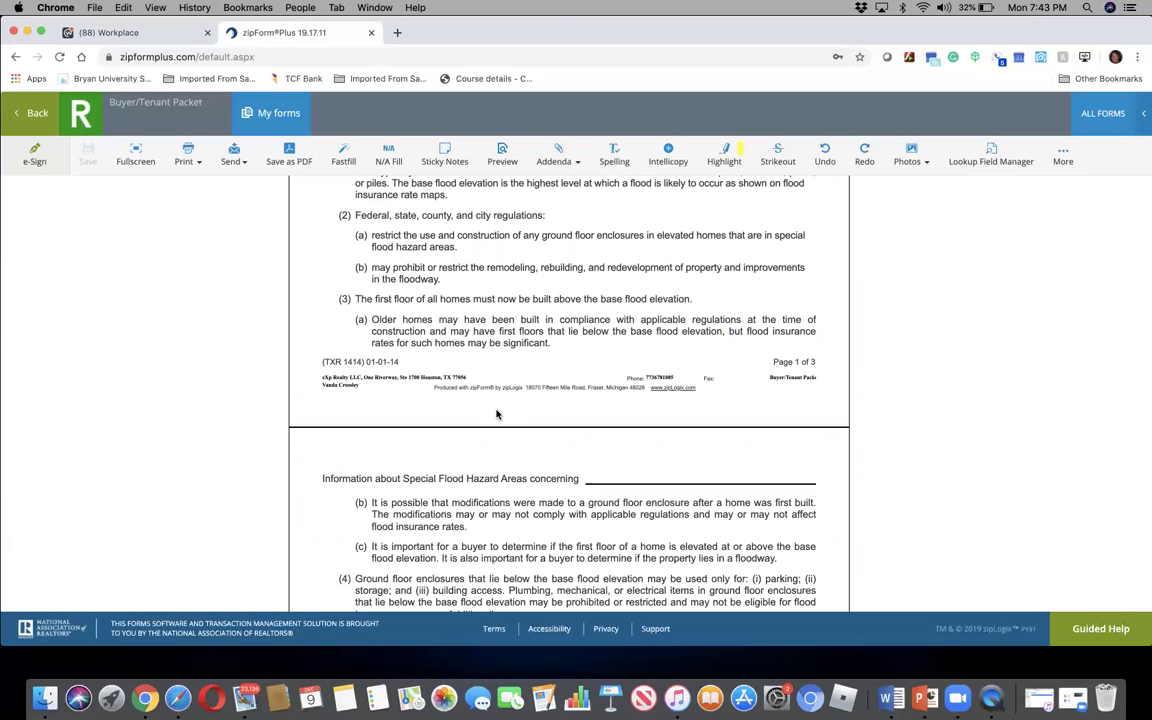
scroll(497, 414, "down", 10)
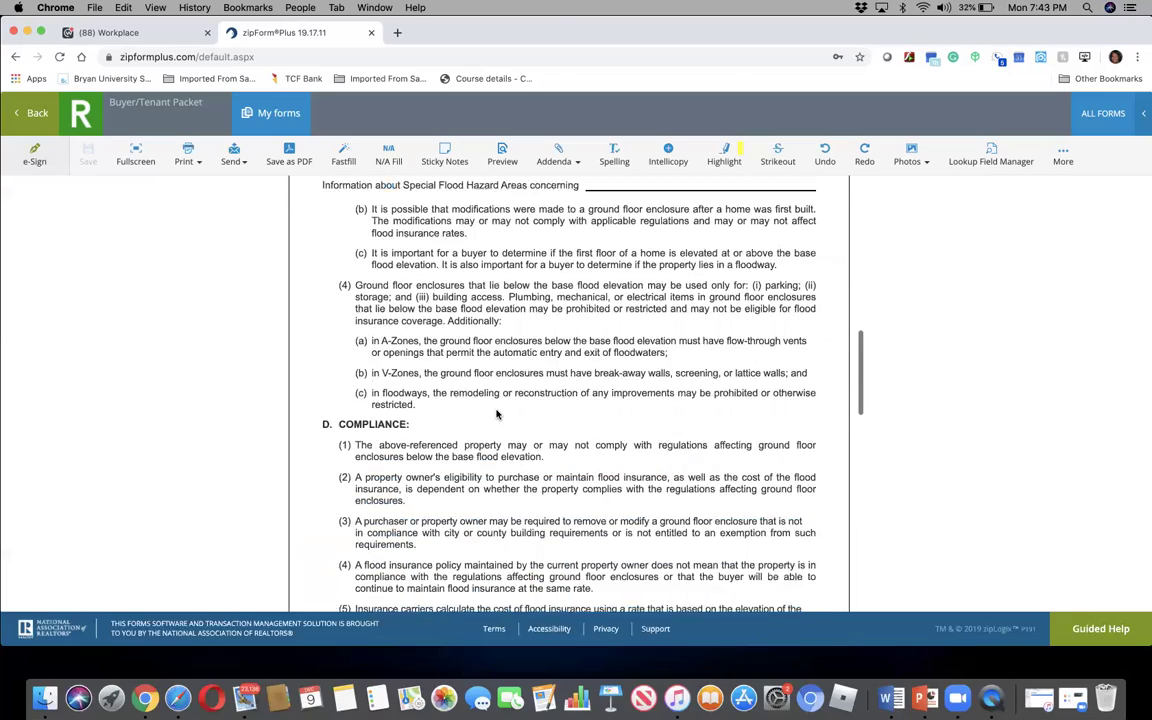
scroll(530, 410, "up", 15)
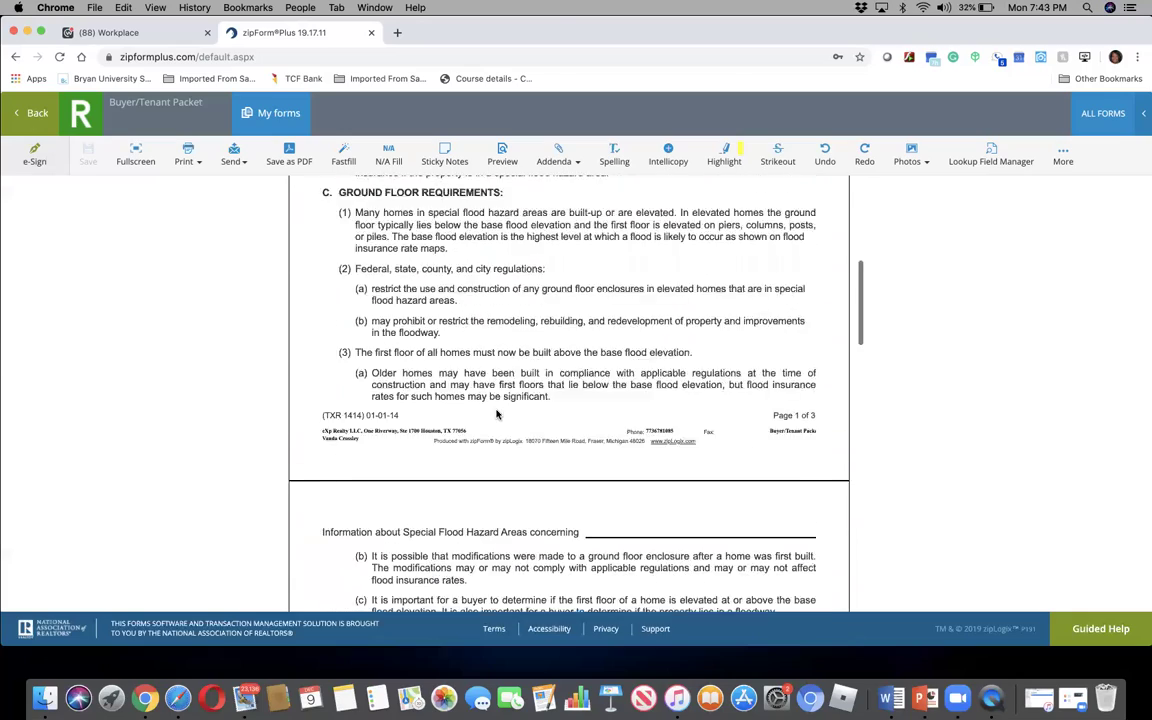
left_click(30, 113)
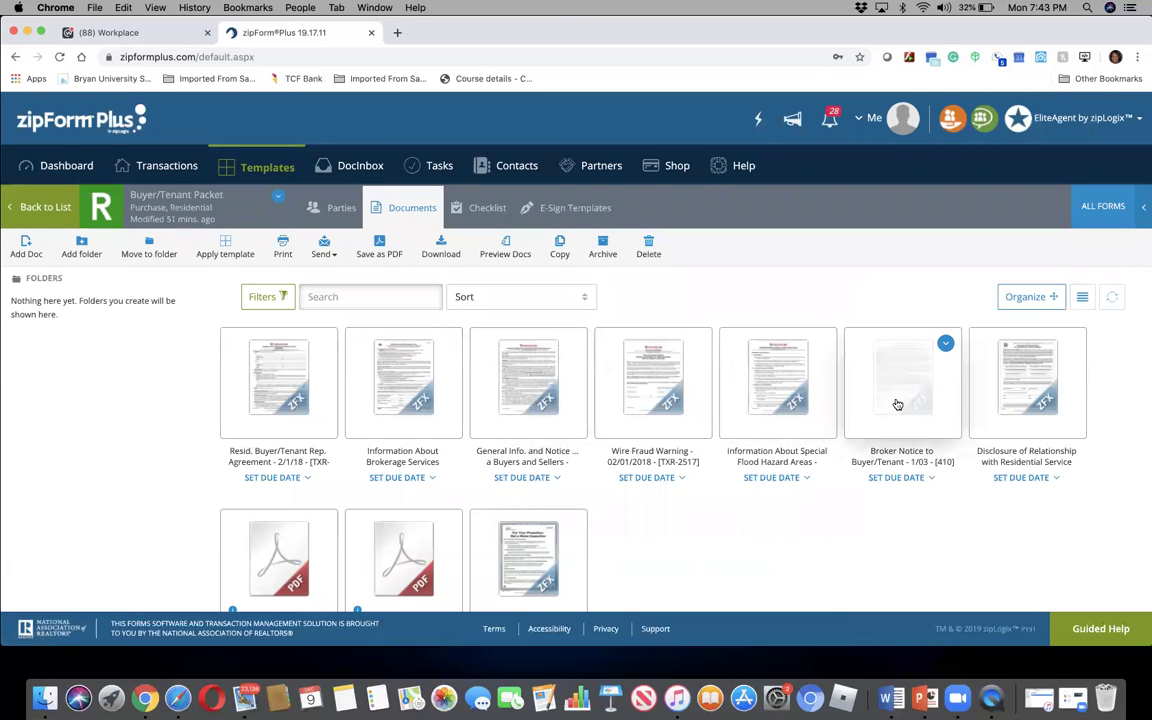
Review the Broker Notice to Buyer/Tenant form's inspection and MLS sections and its signature block, and return to the packet's documents.
left_click(899, 401)
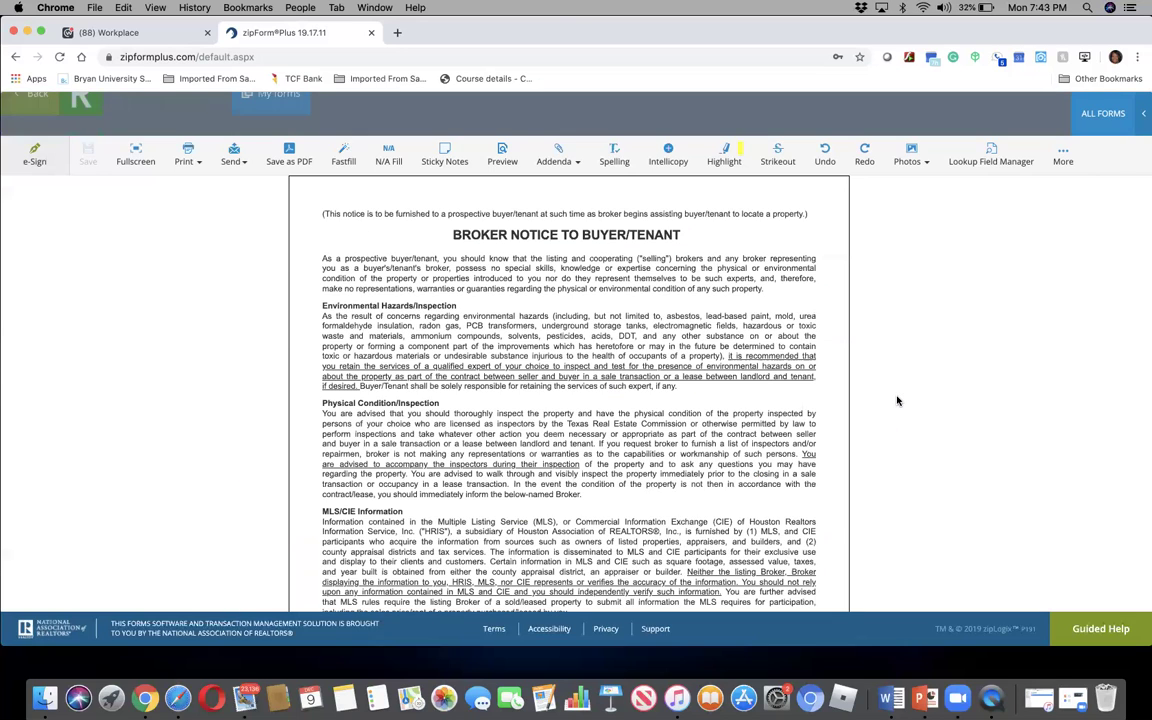
scroll(651, 414, "down", 6)
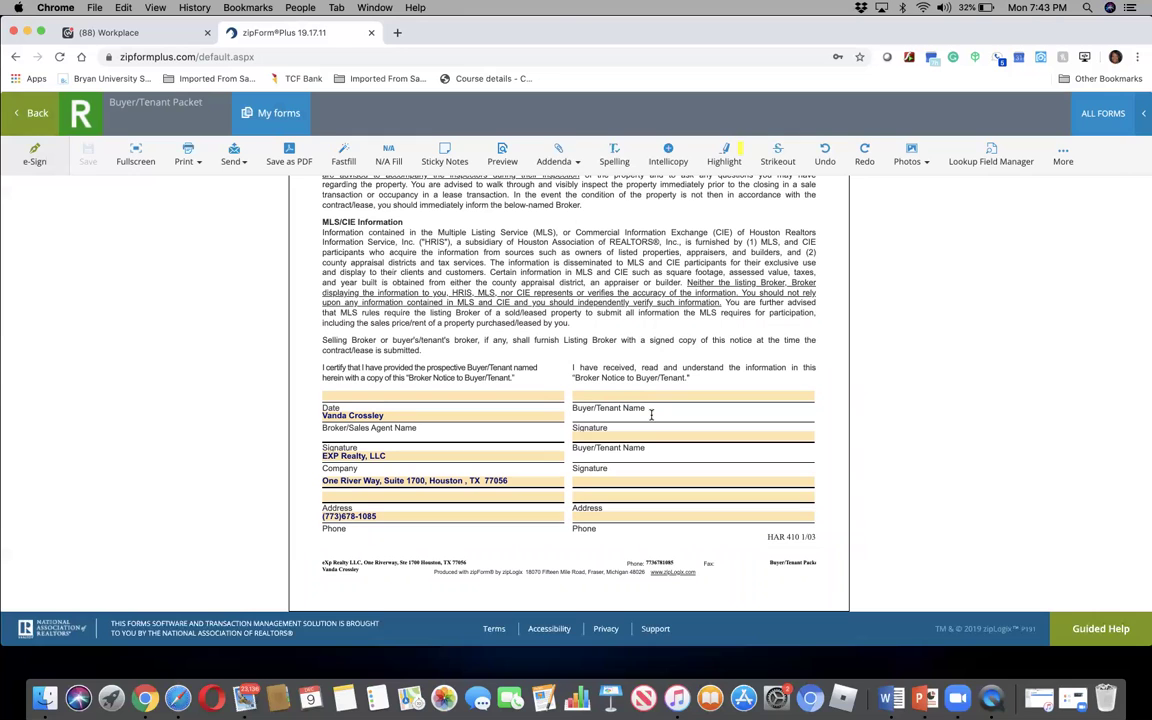
scroll(651, 414, "up", 6)
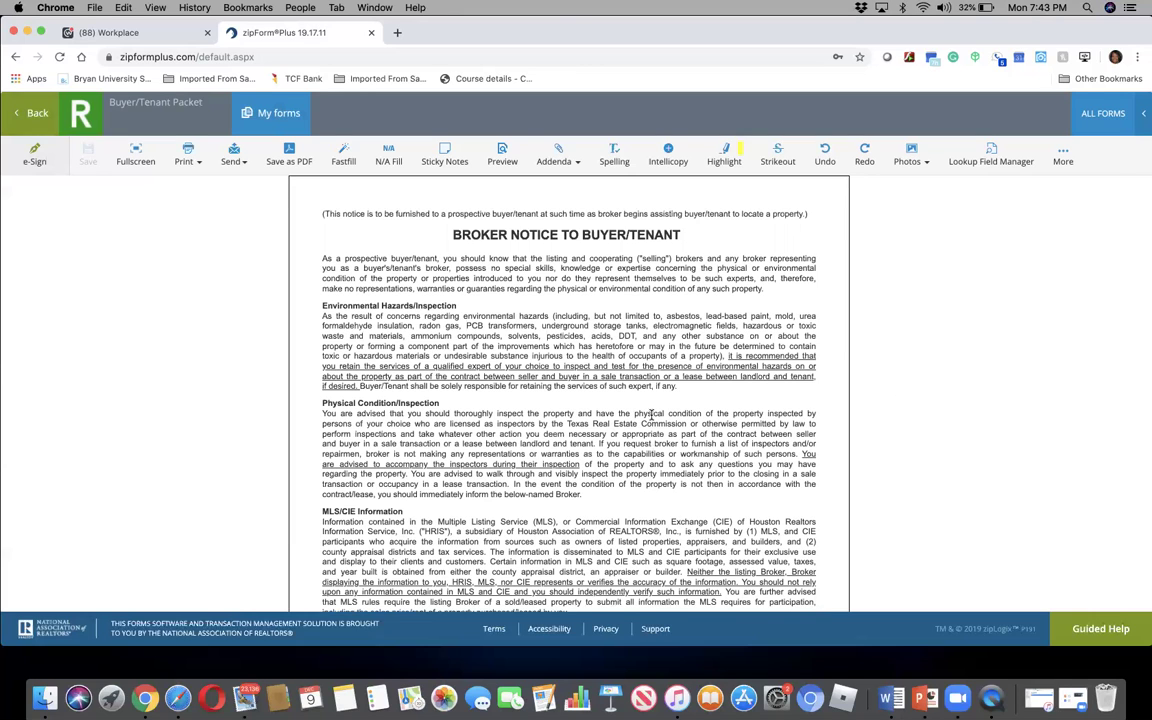
scroll(651, 414, "down", 3)
scroll(651, 414, "up", 3)
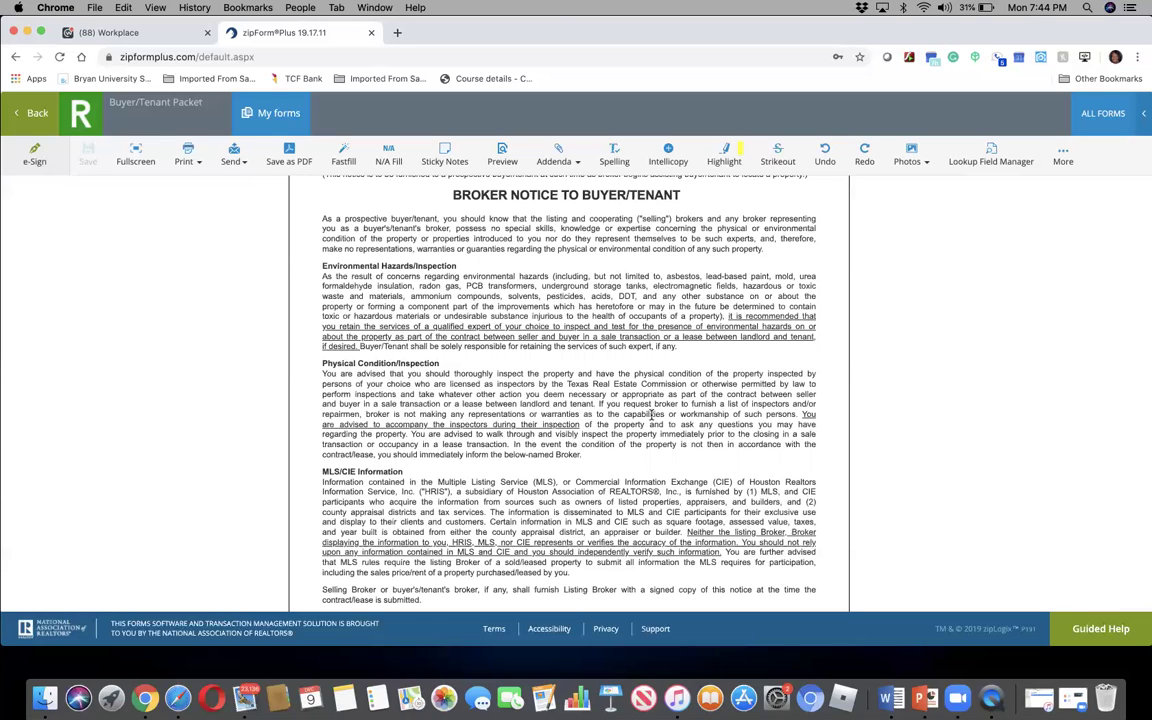
scroll(651, 416, "down", 5)
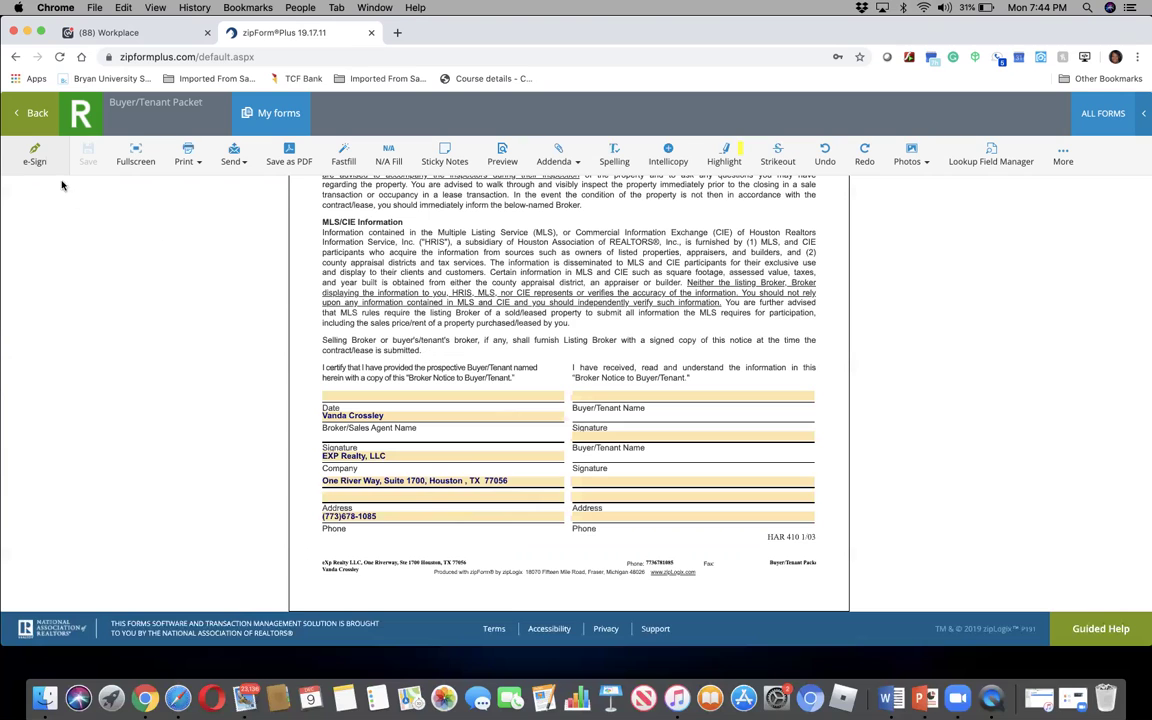
left_click(36, 114)
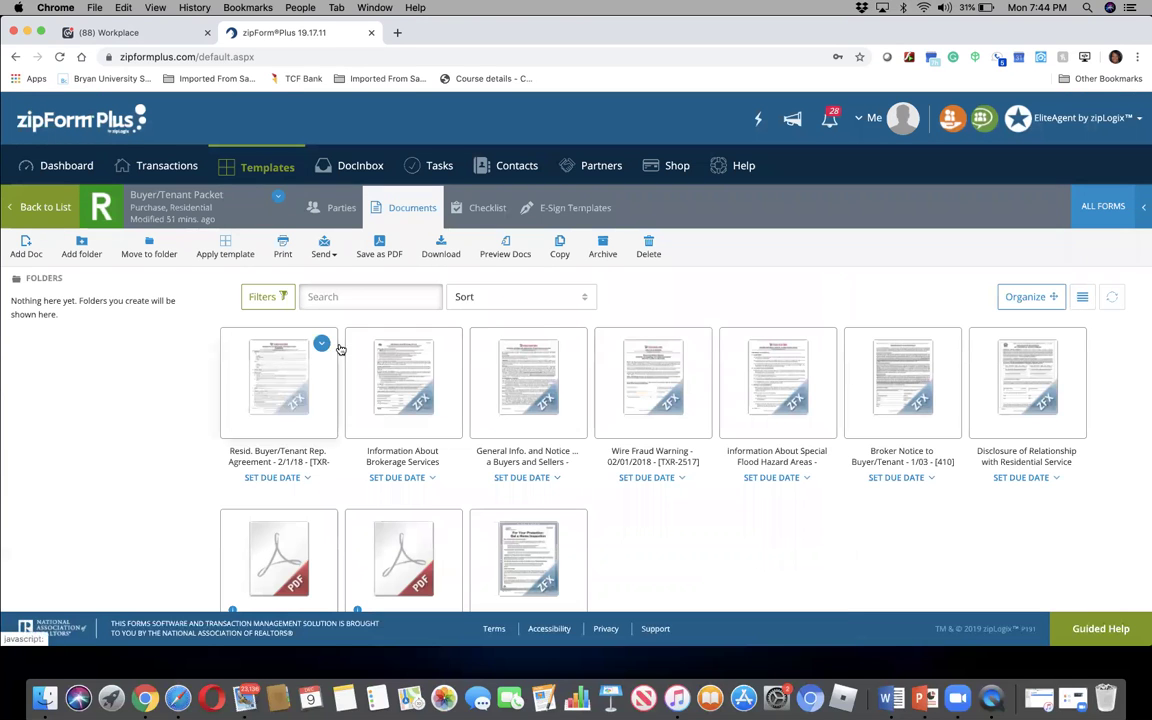
Examine the Disclosure of Relationship with Residential Service Company form's compensation options and broker signature fields, and return to the packet's documents.
left_click(1025, 376)
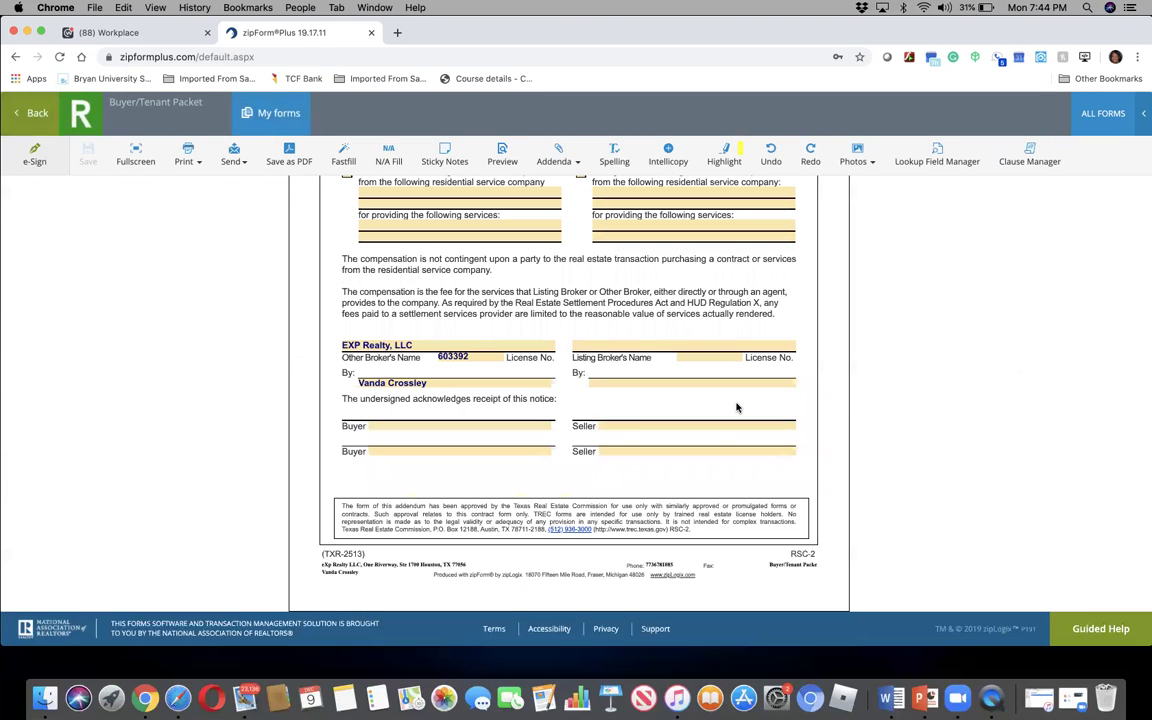
scroll(711, 405, "up", 5)
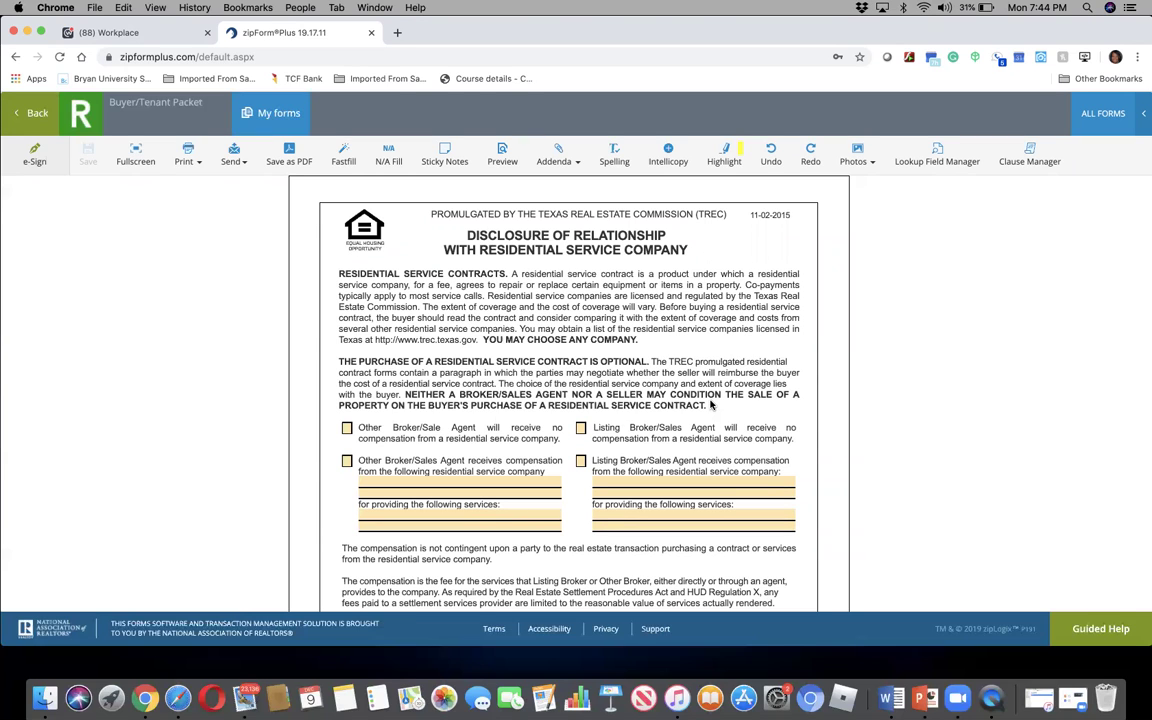
scroll(711, 405, "down", 5)
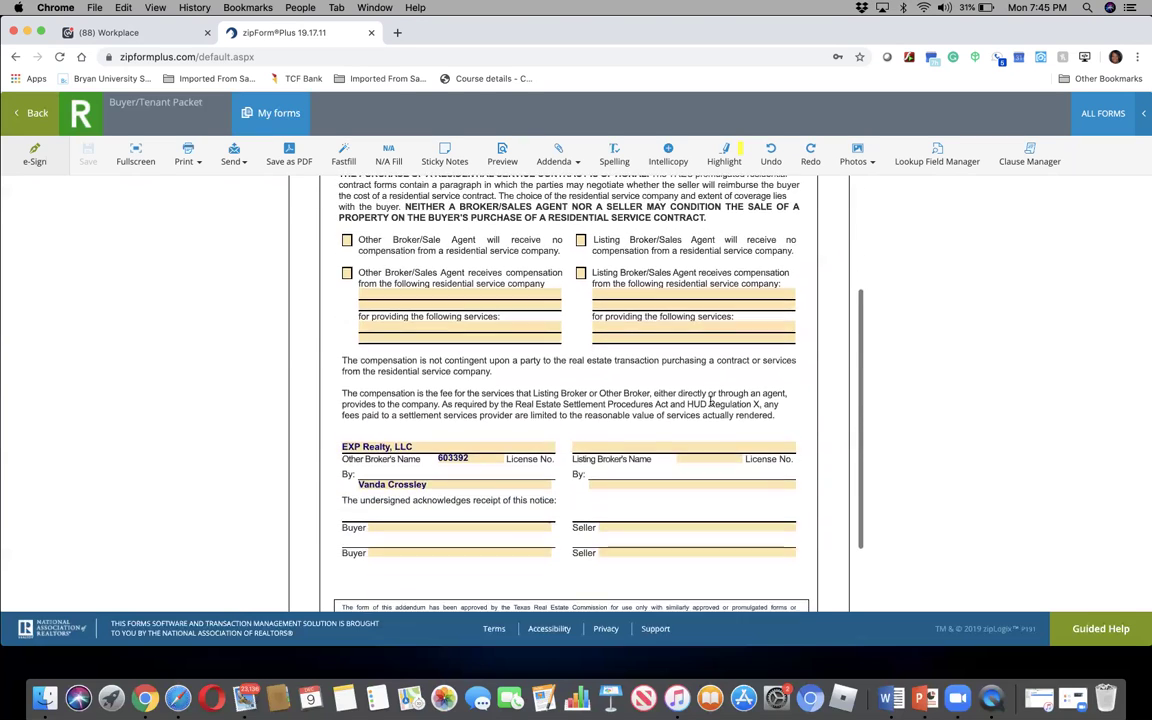
scroll(711, 401, "down", 1)
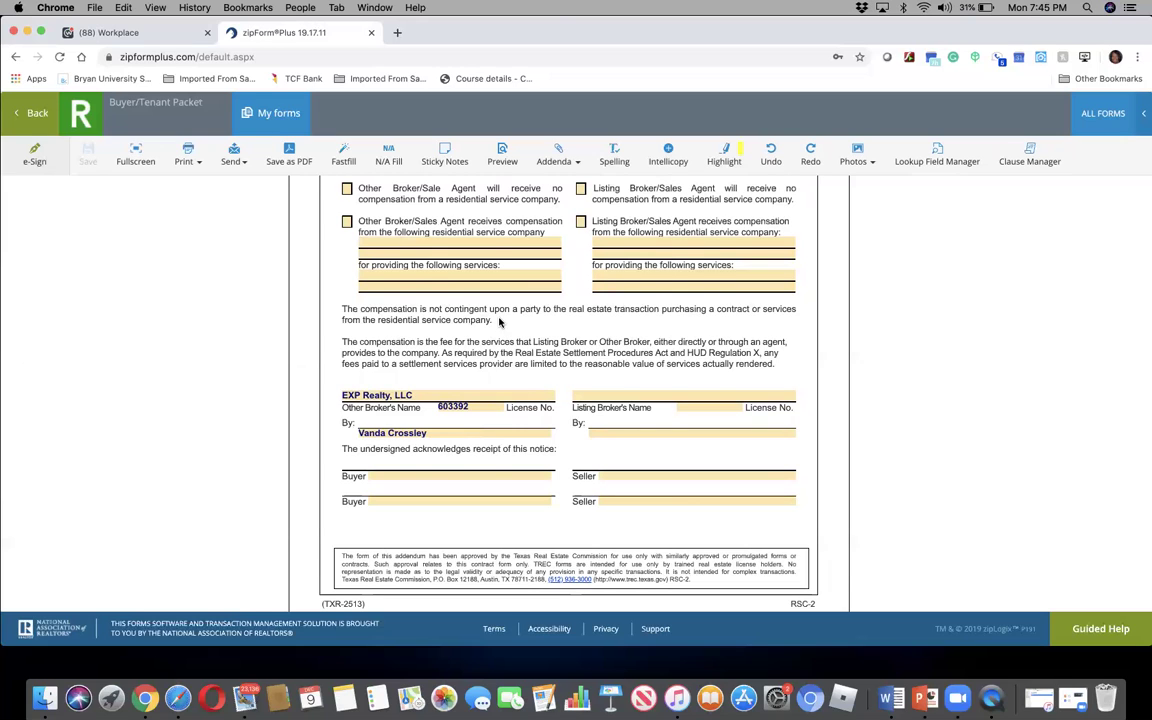
scroll(501, 323, "up", 1)
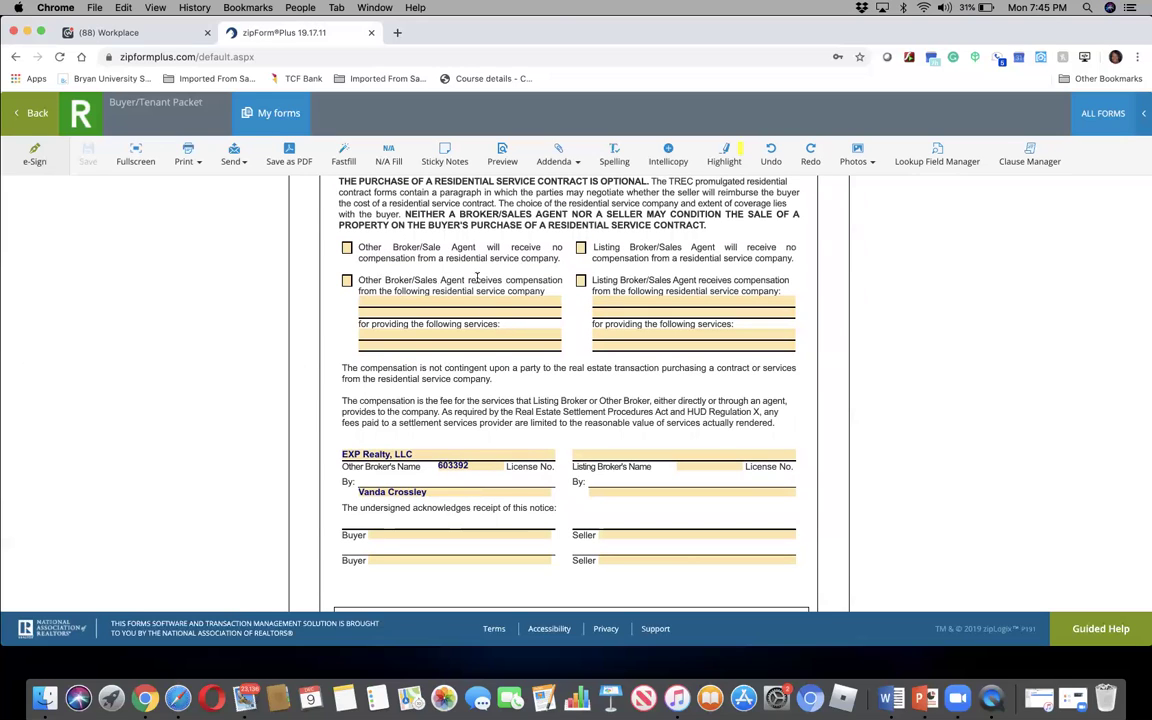
scroll(556, 357, "down", 2)
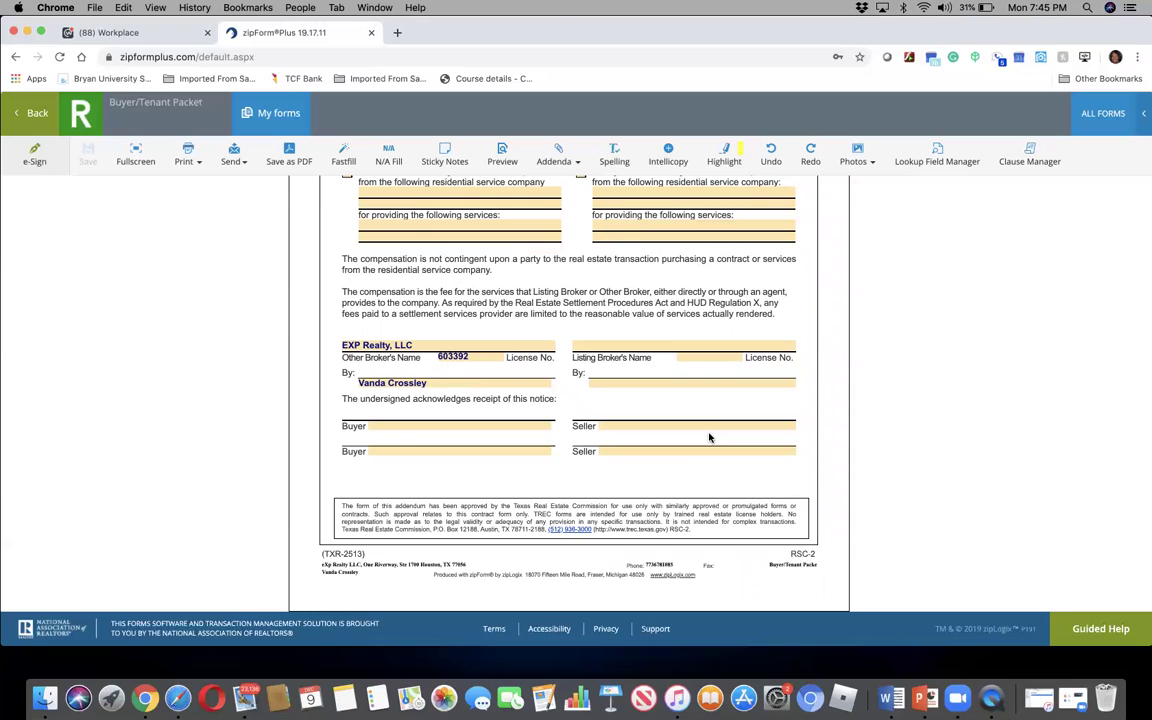
scroll(709, 437, "up", 5)
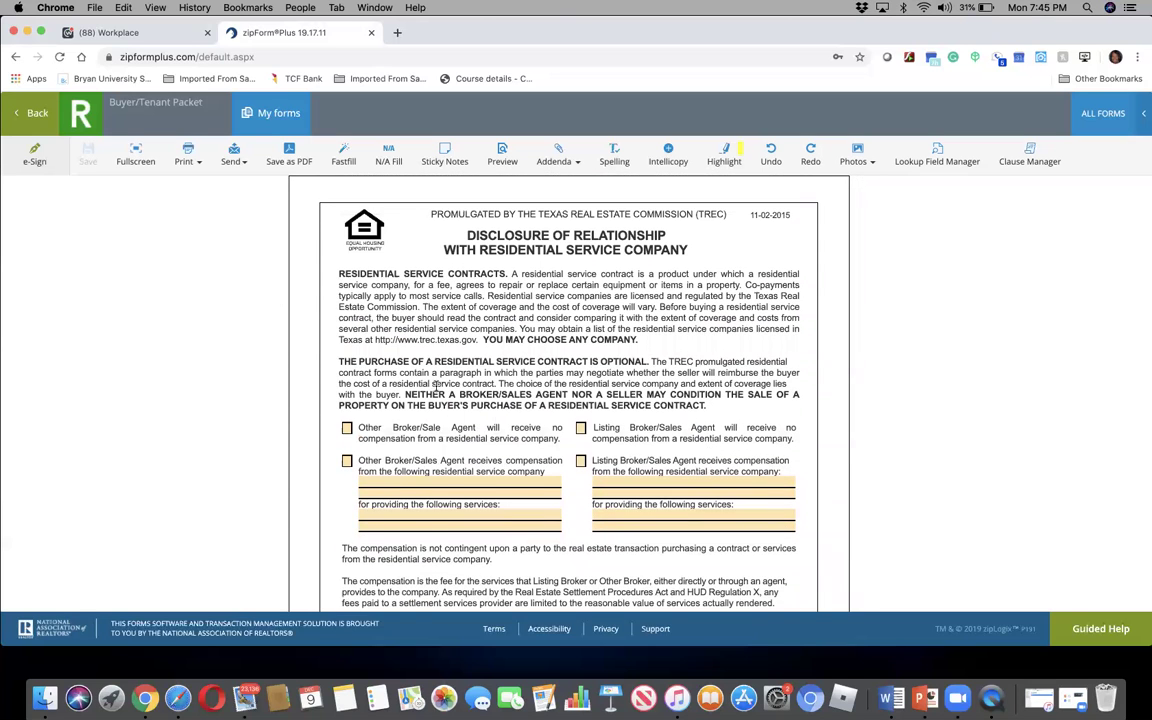
scroll(436, 386, "down", 5)
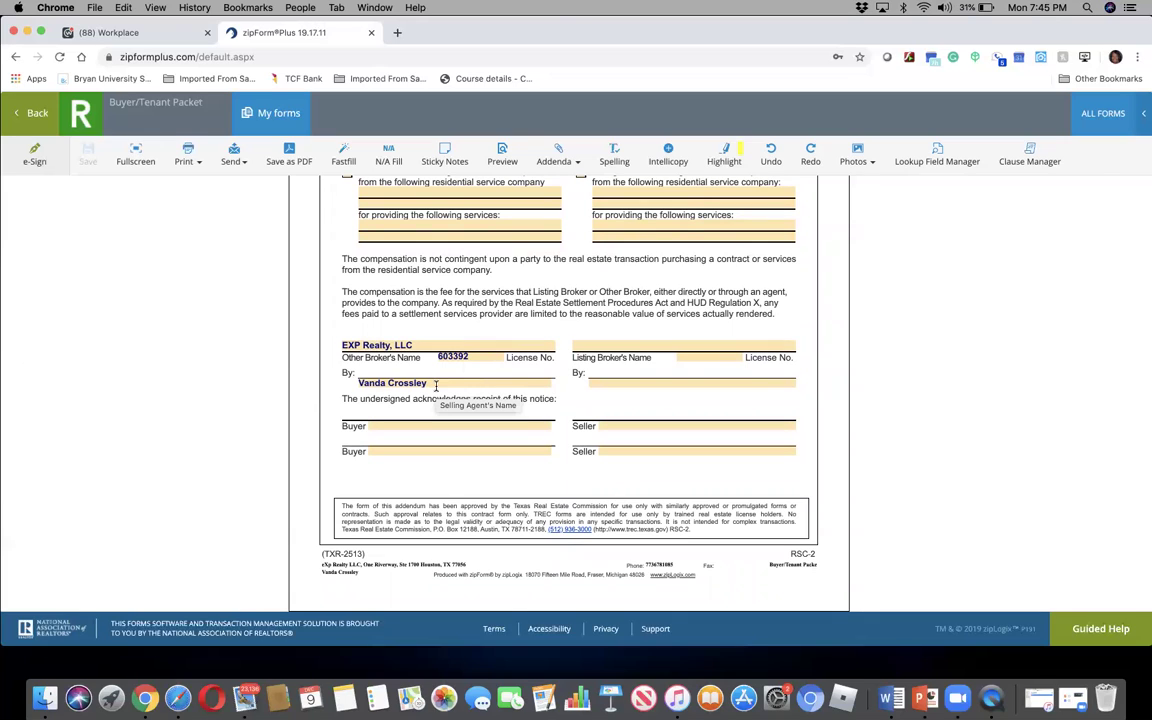
left_click(35, 114)
Examine both pages of the Affiliated Business Arrangement Disclosure PDF, including the settlement charges table and signer acknowledgment, and close it.
scroll(320, 310, "down", 3)
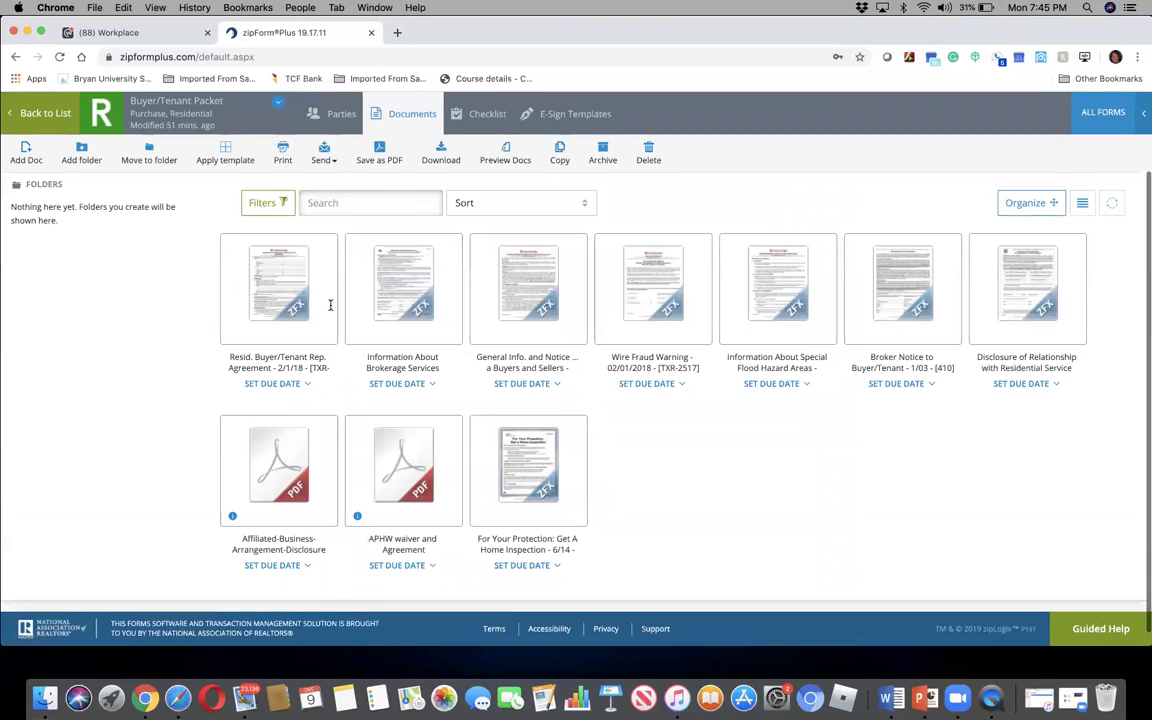
left_click(280, 464)
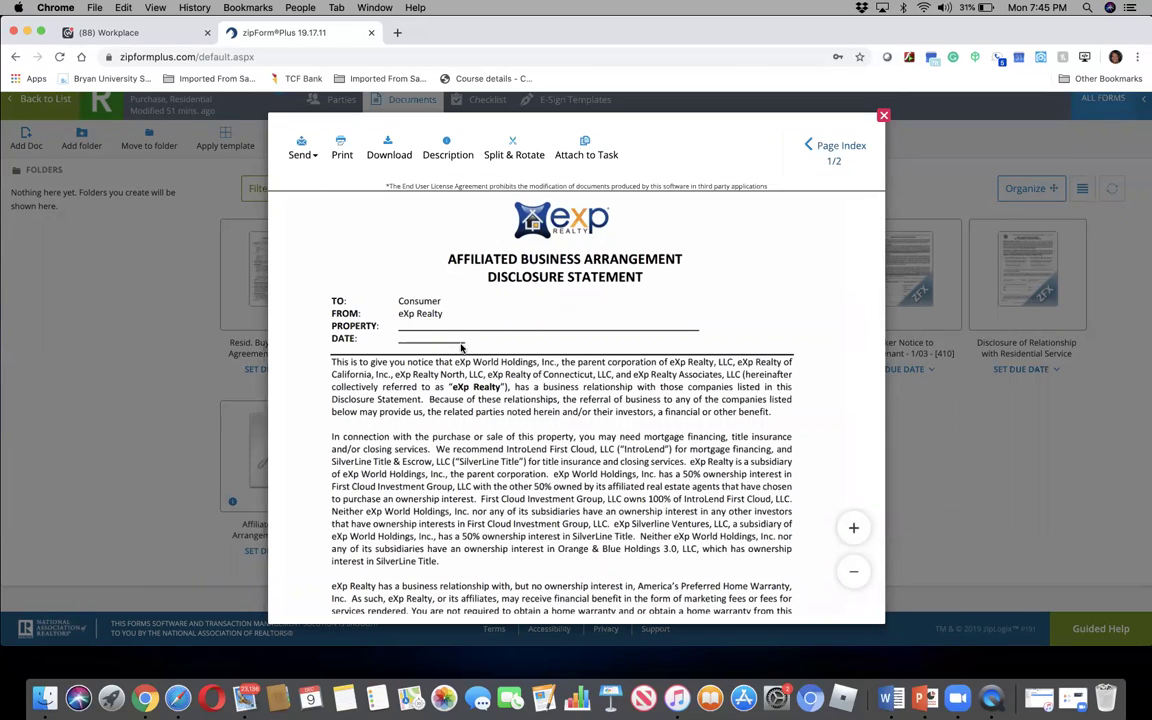
scroll(495, 346, "down", 10)
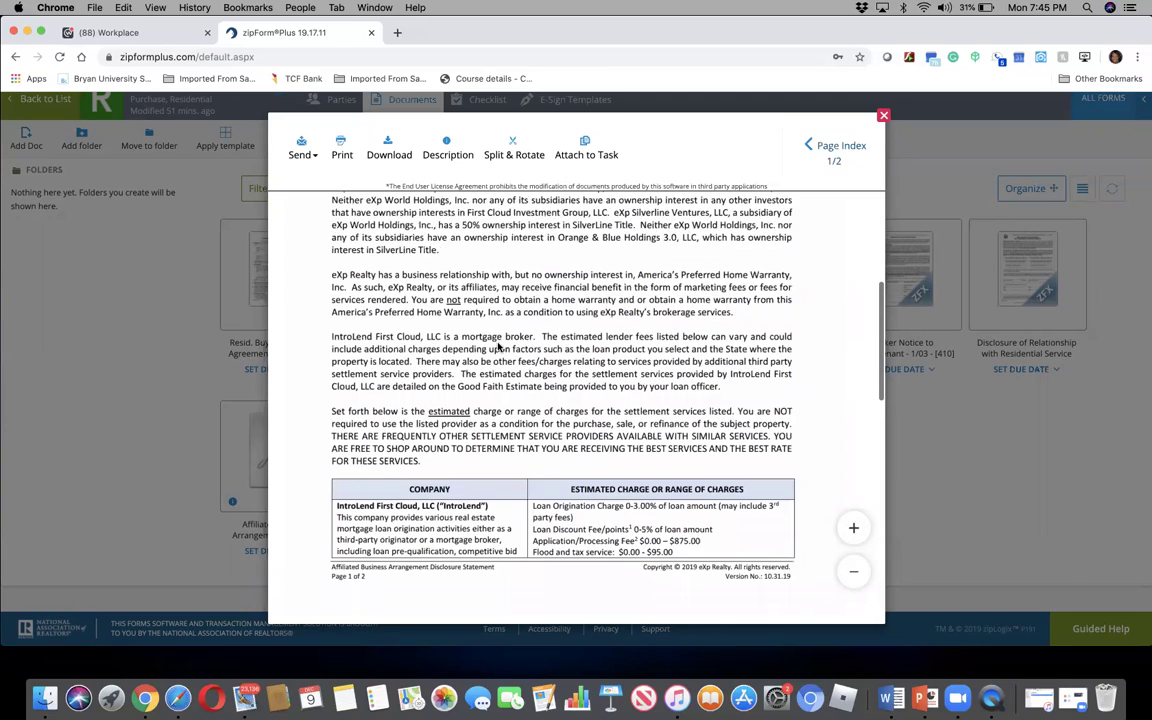
scroll(498, 346, "down", 4)
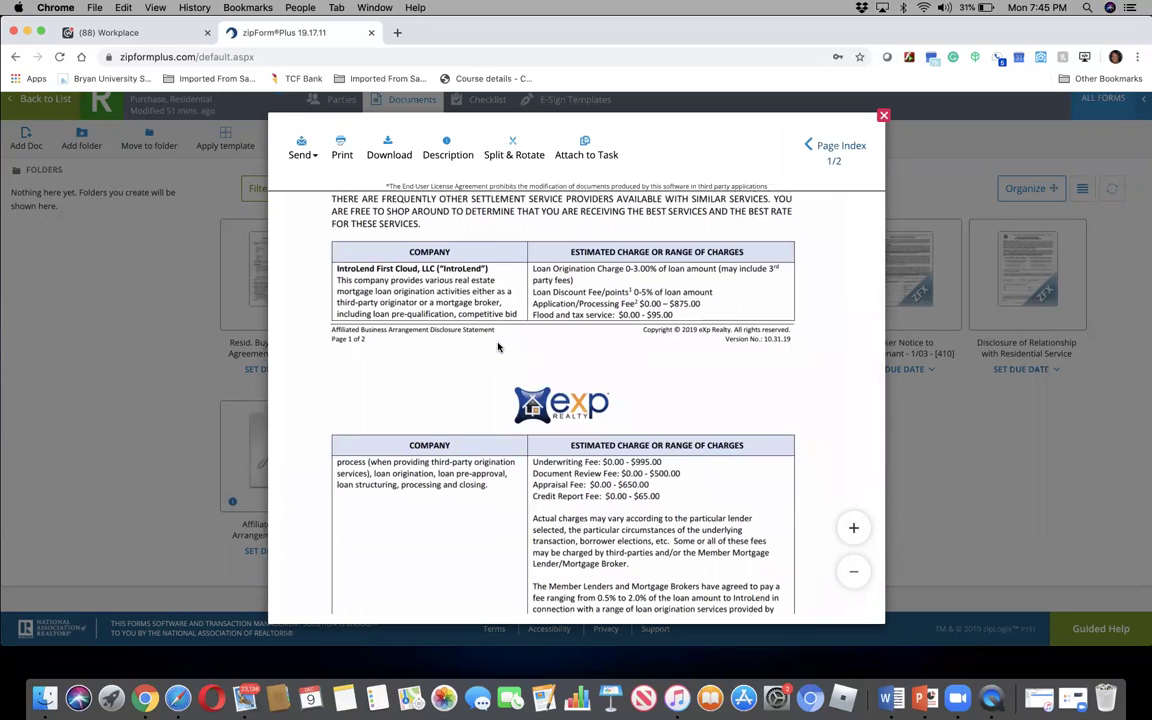
scroll(498, 346, "down", 5)
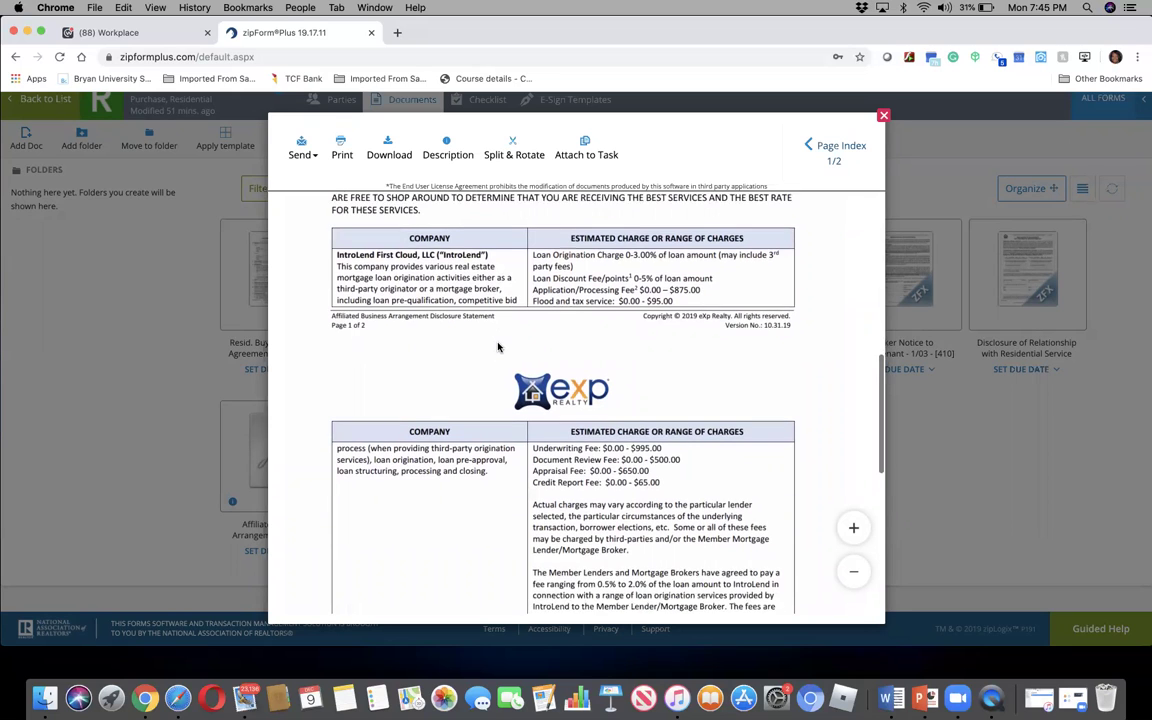
scroll(498, 347, "down", 4)
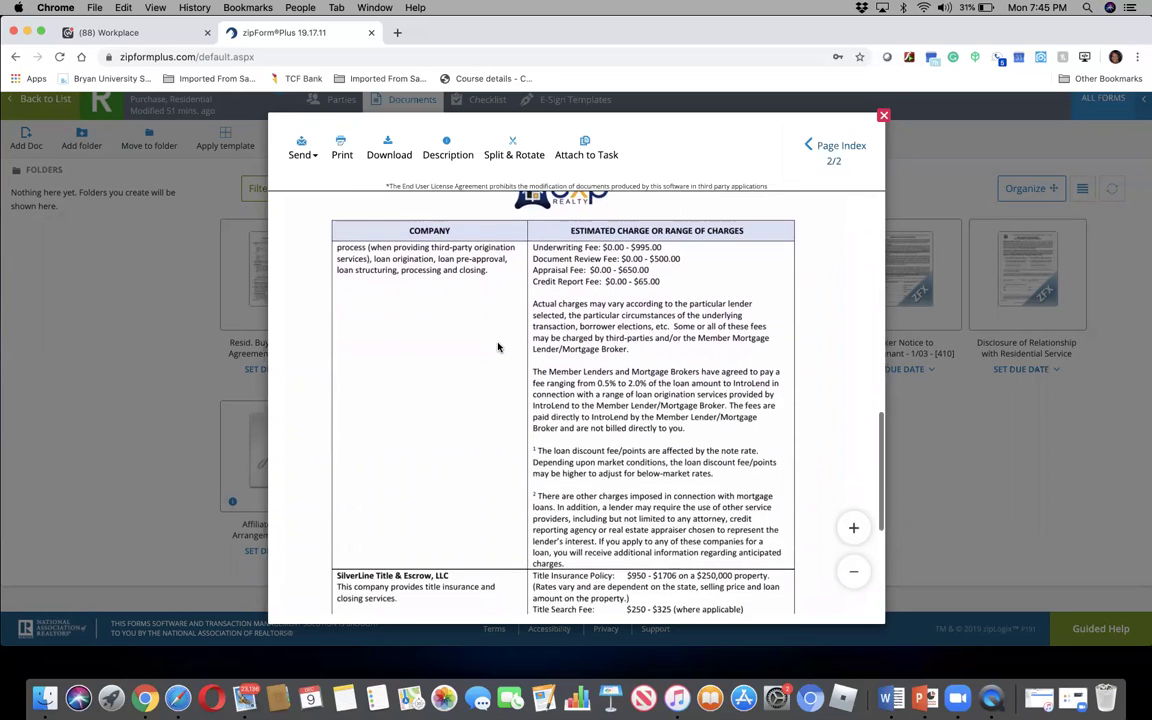
scroll(498, 347, "down", 3)
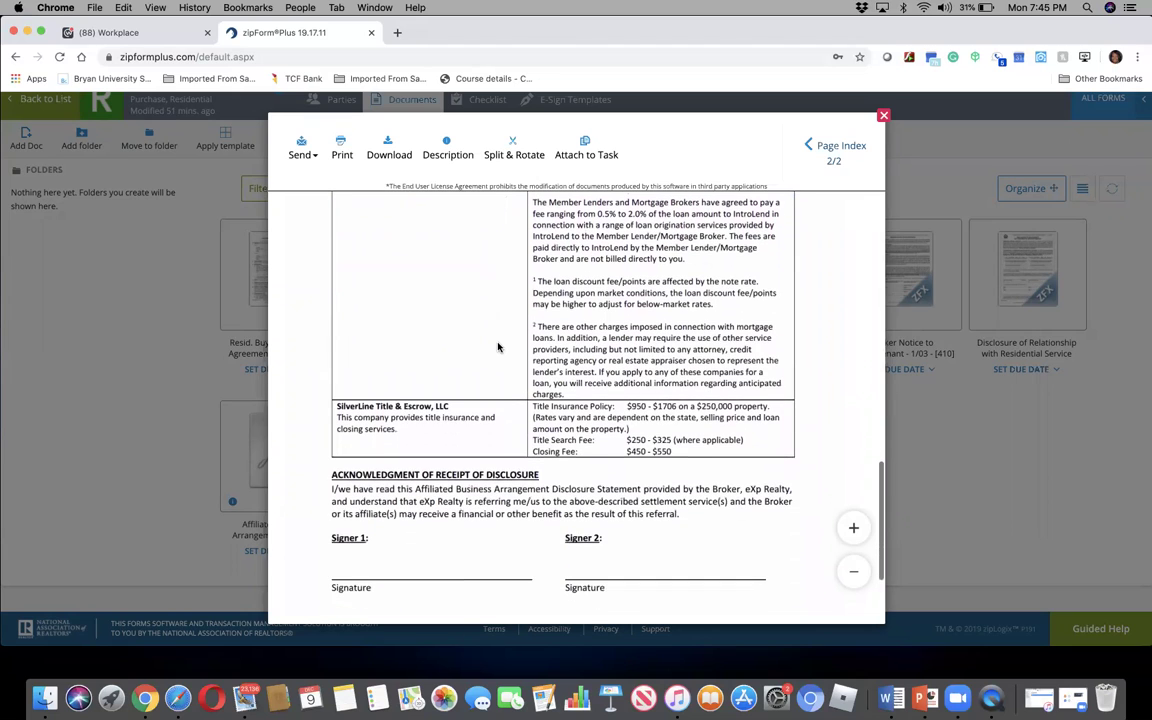
scroll(498, 347, "down", 4)
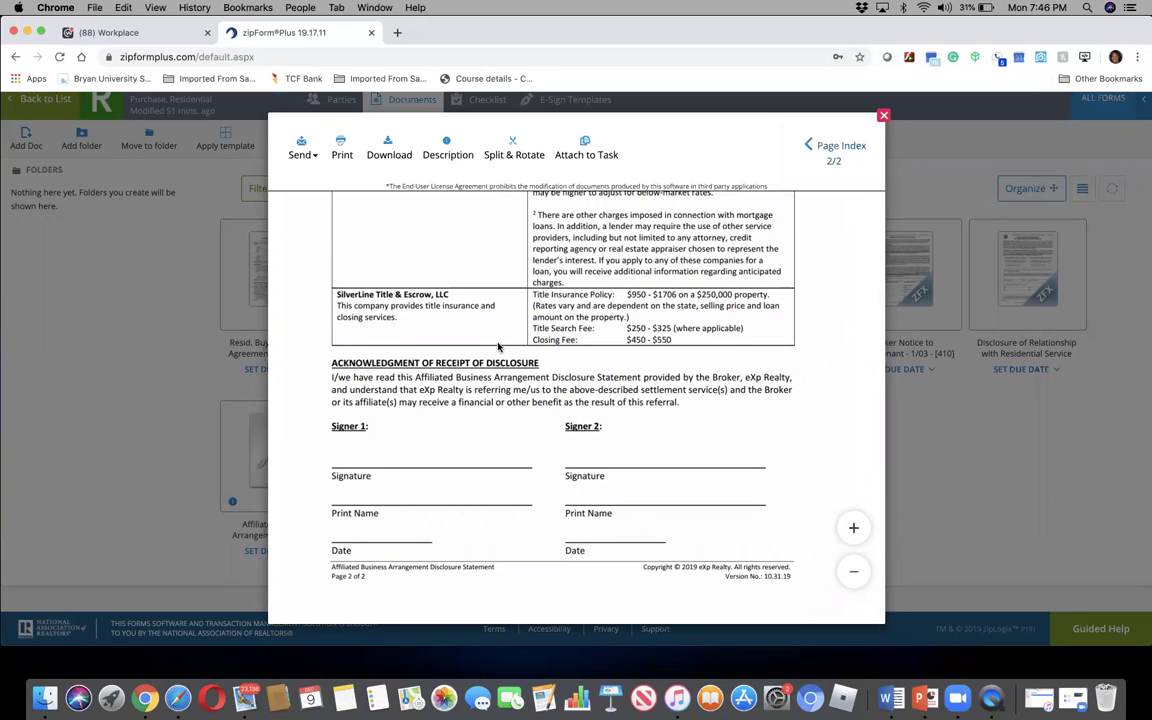
scroll(498, 347, "up", 15)
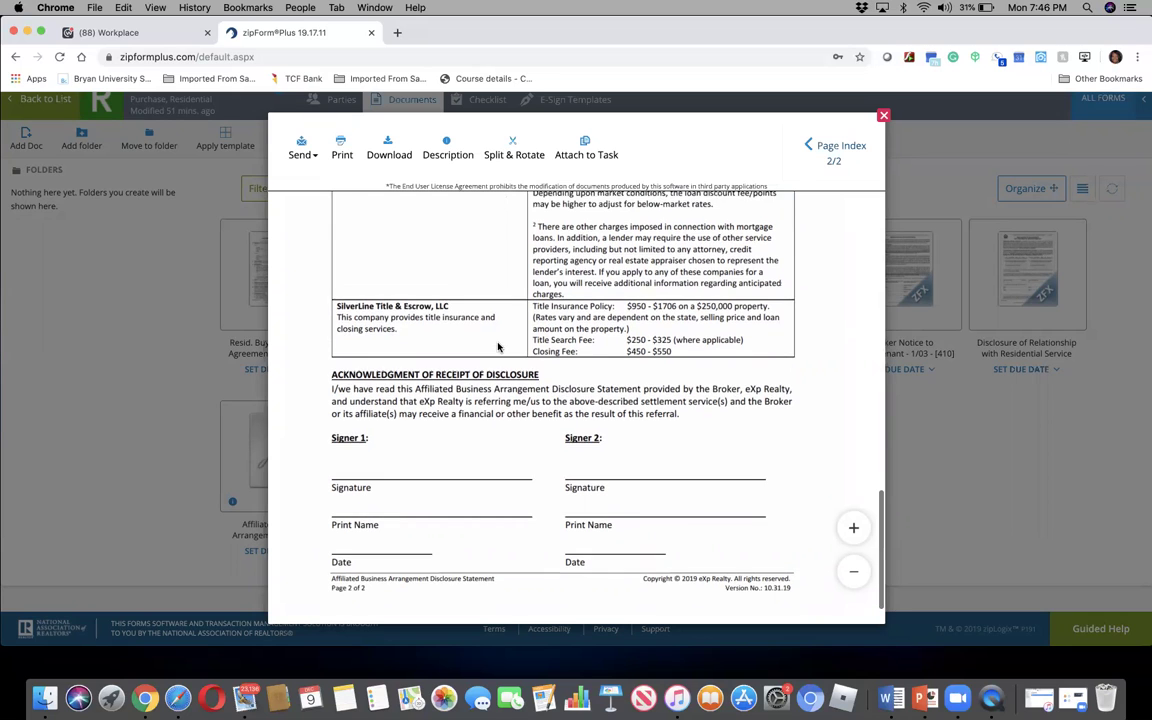
scroll(498, 347, "up", 3)
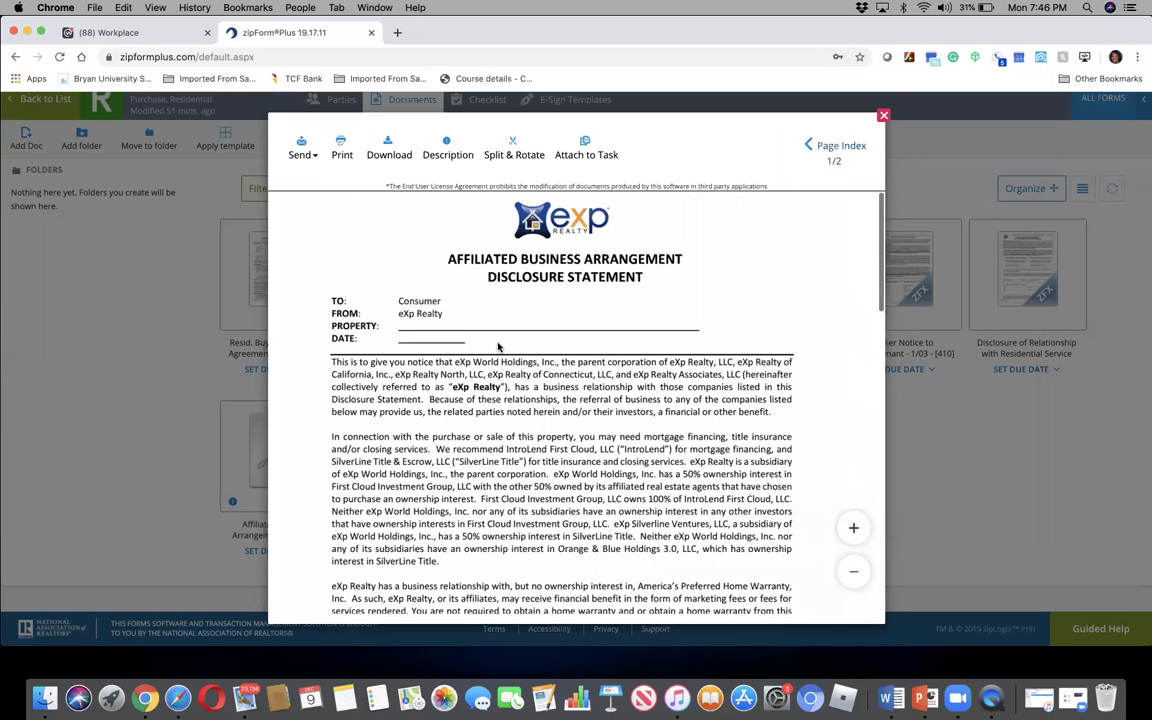
left_click(883, 117)
Open the APHW waiver and Agreement PDF and examine its coverage options, buyer and seller signatures, waiver and APHW disclosure sections.
left_click(399, 465)
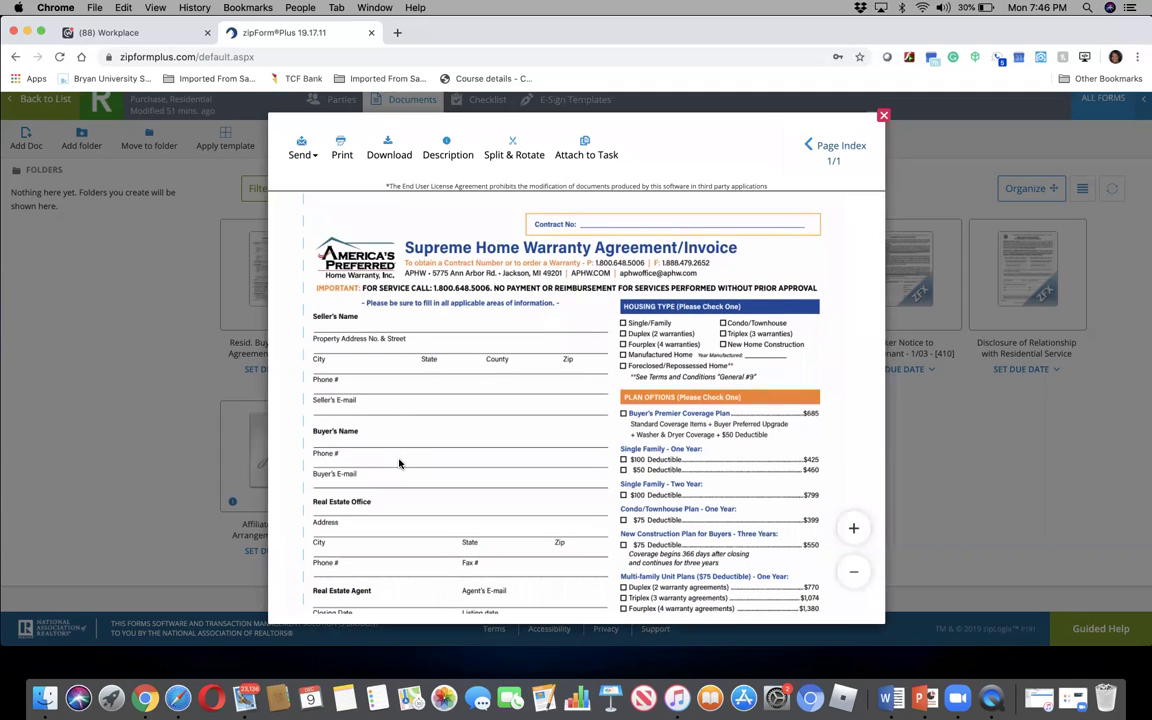
scroll(399, 463, "down", 2)
scroll(399, 463, "down", 5)
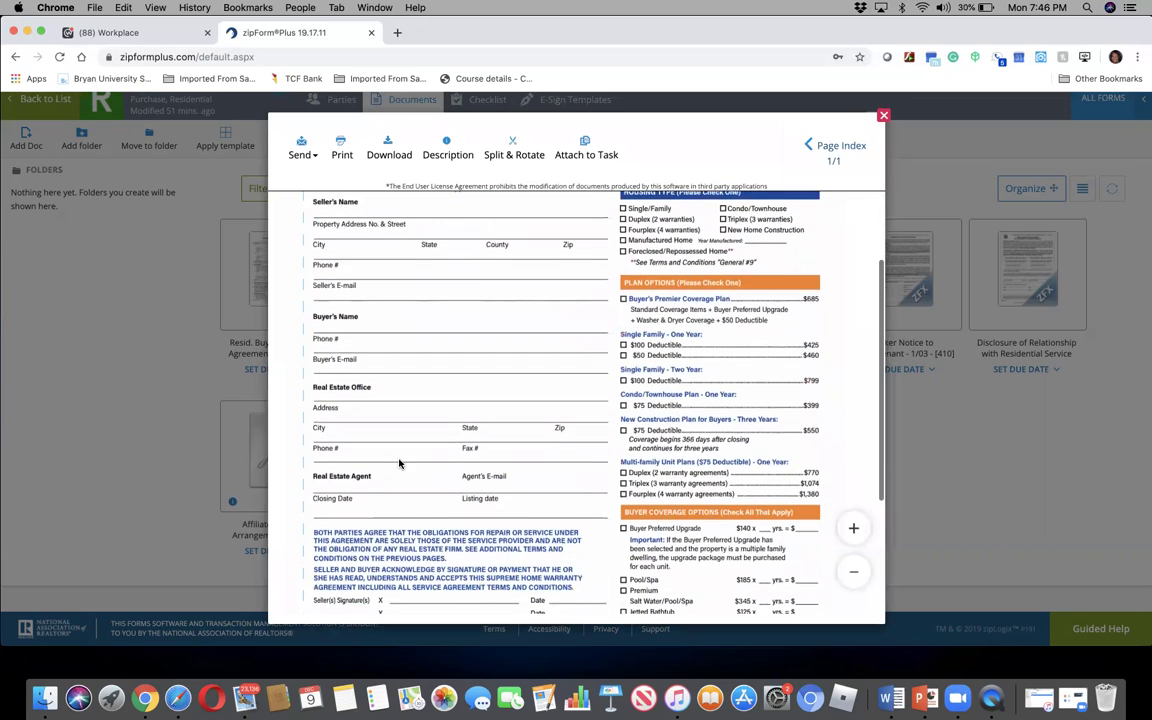
scroll(399, 463, "up", 2)
scroll(399, 463, "down", 1)
scroll(399, 463, "down", 7)
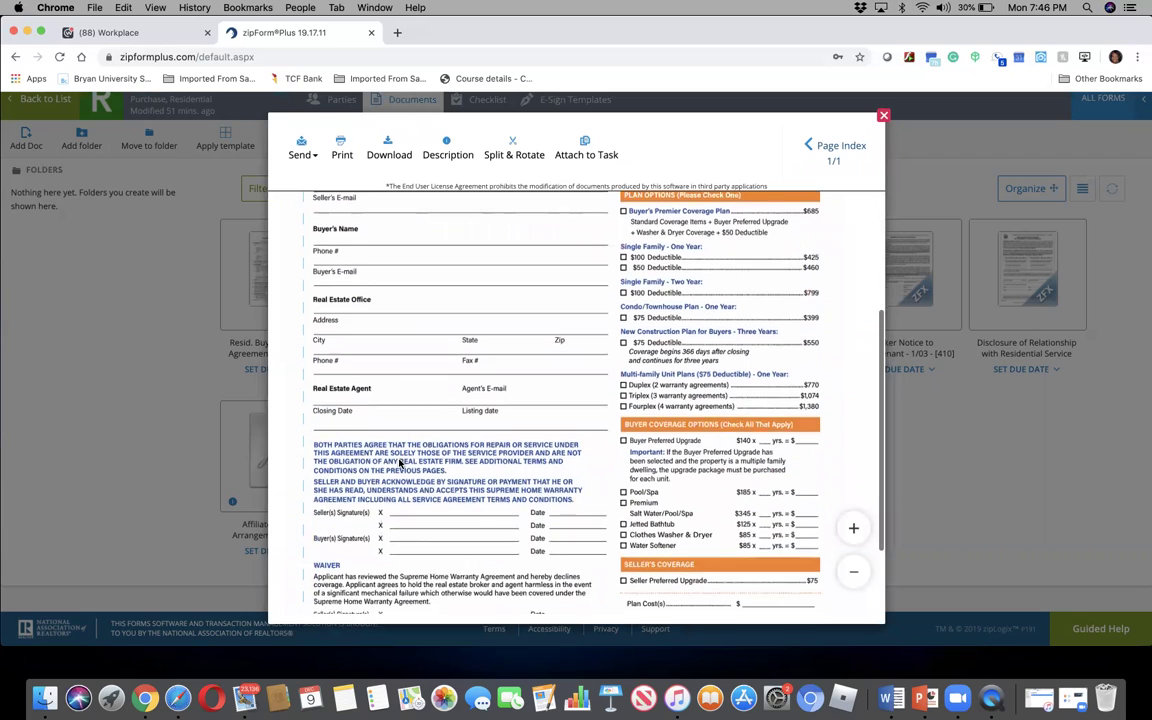
scroll(399, 463, "down", 2)
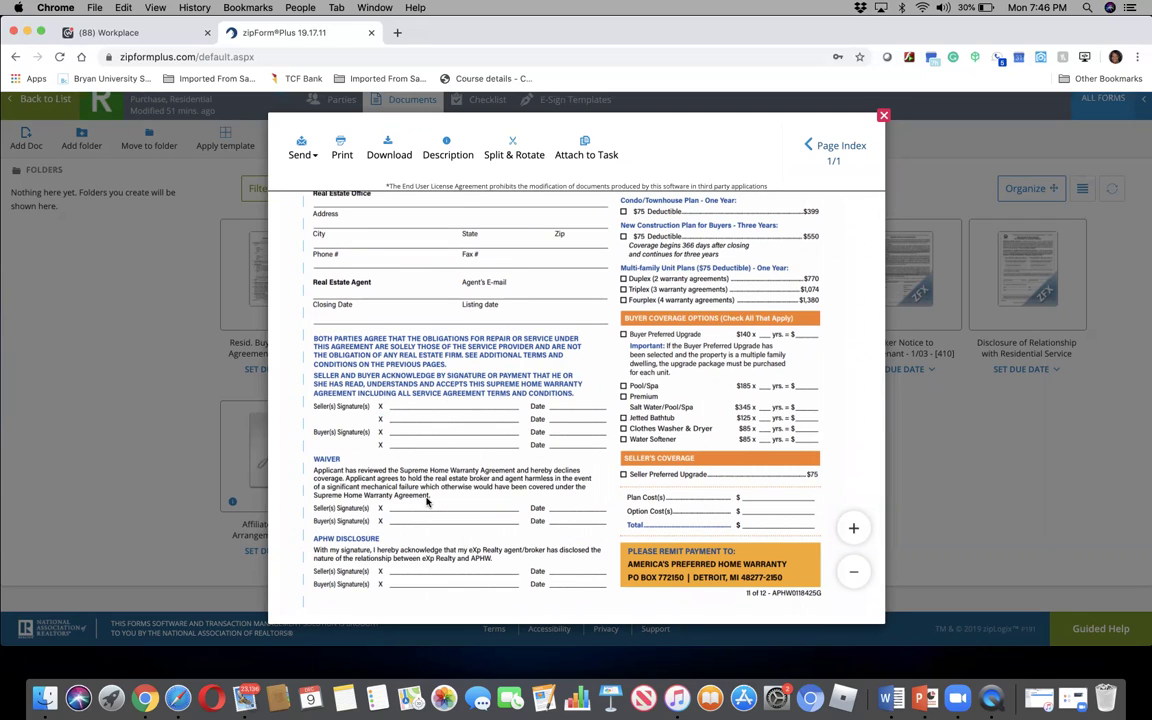
scroll(427, 502, "down", 1)
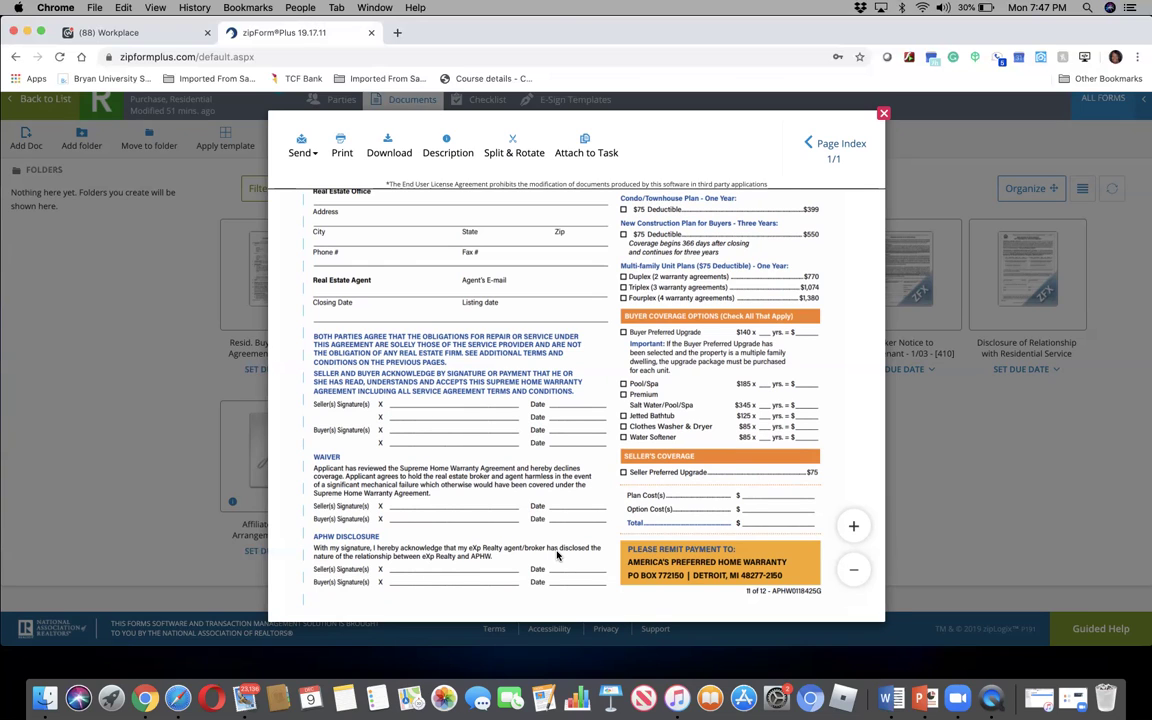
Recheck the home warranty agreement's party details, plan options and signature lines, and close the document.
scroll(557, 555, "up", 4)
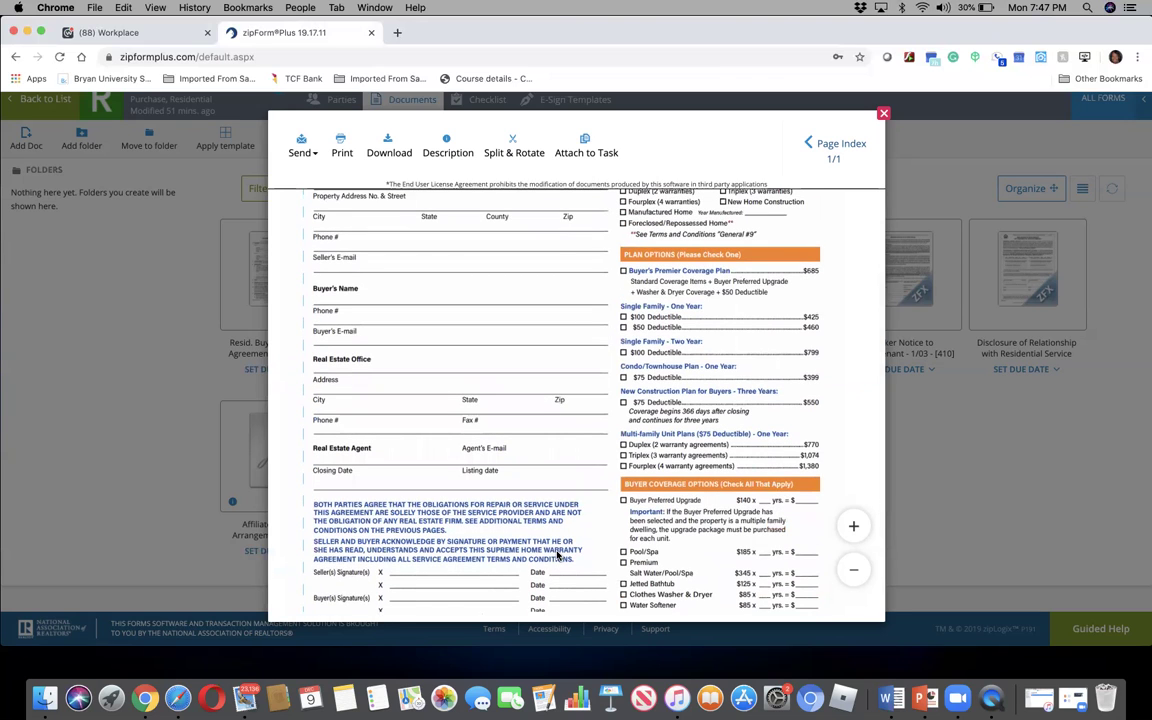
scroll(557, 555, "up", 3)
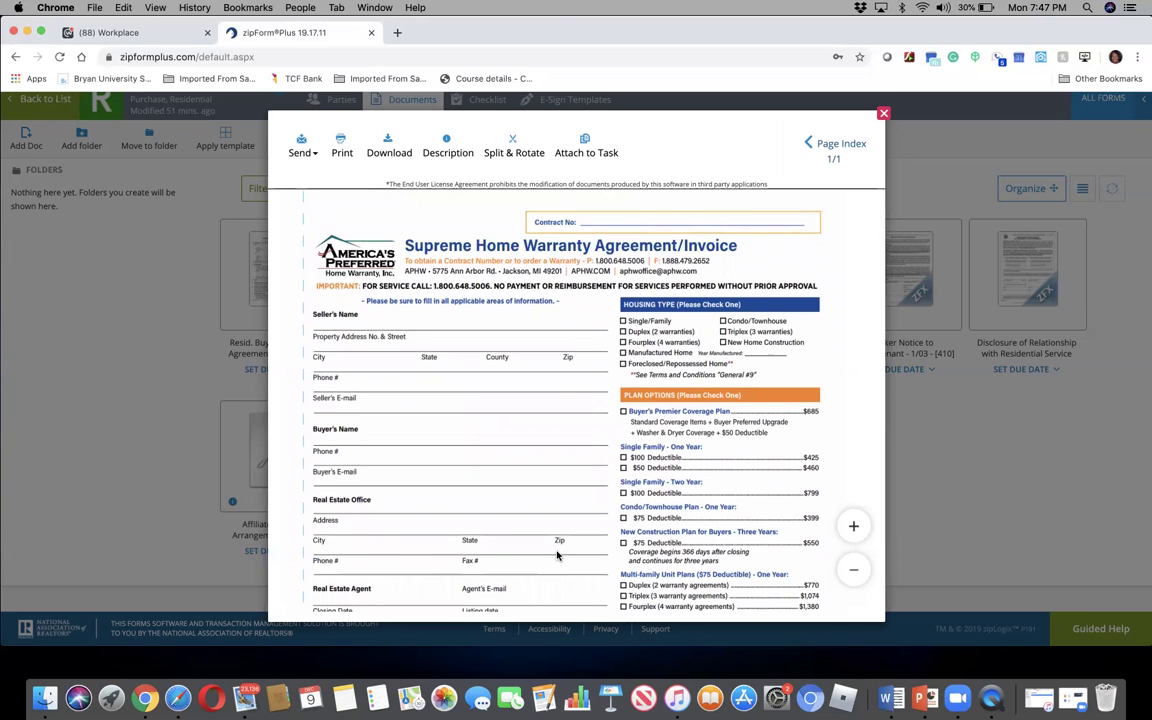
scroll(557, 555, "down", 1)
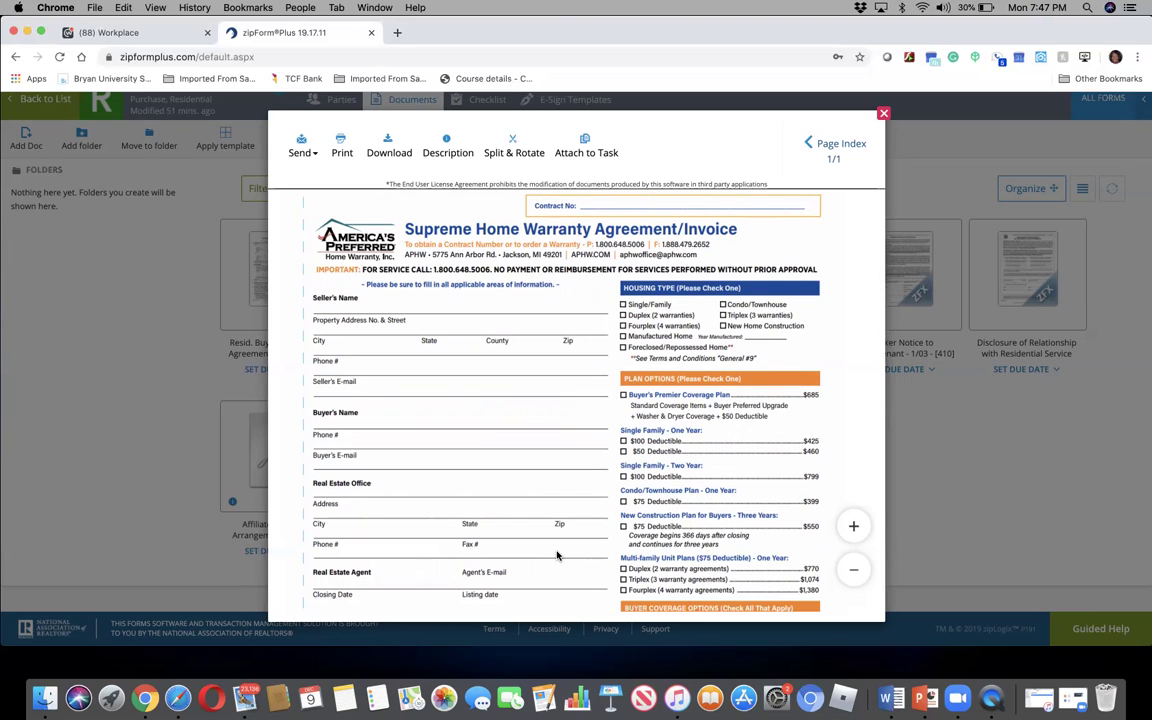
scroll(557, 555, "down", 10)
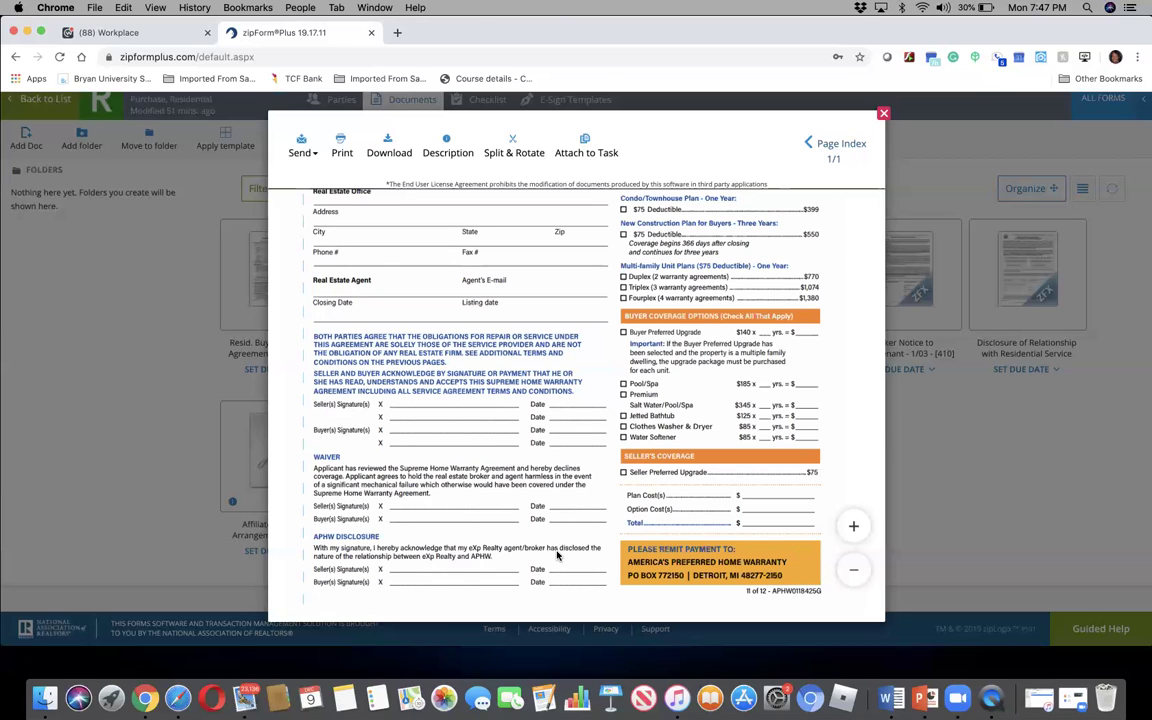
scroll(557, 555, "up", 8)
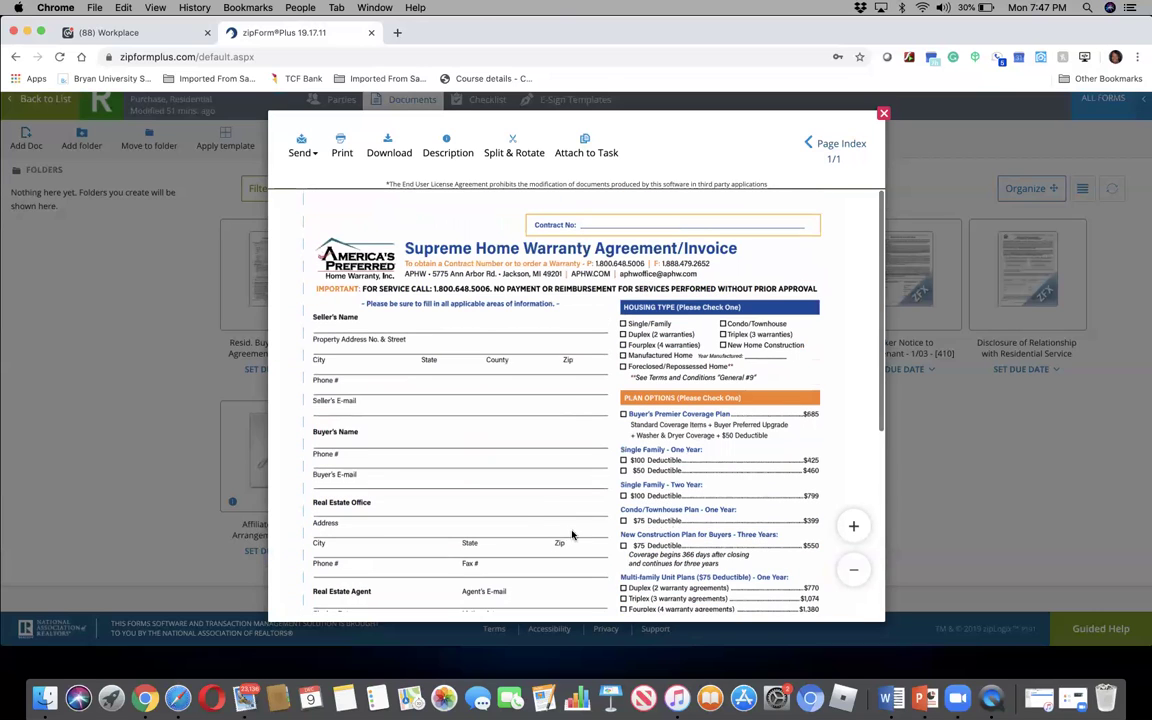
left_click(883, 116)
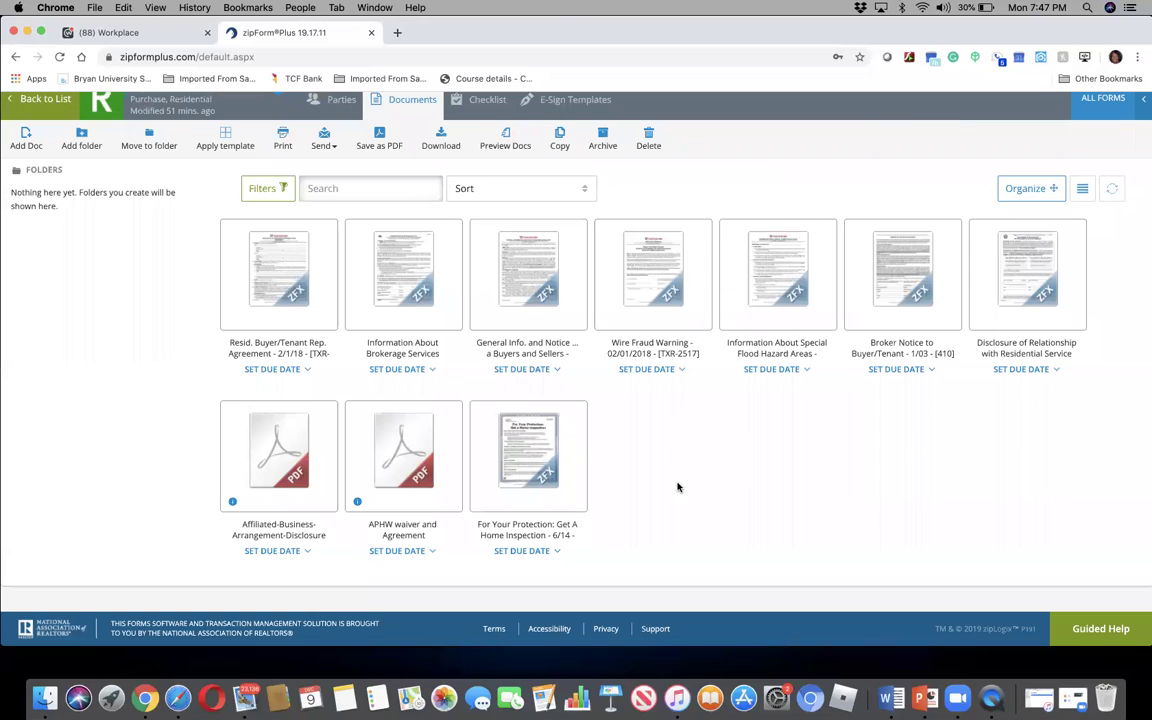
Read the For Your Protection: Get a Home Inspection form from its title to its footer and return to the list of templates.
mouse_move(522, 453)
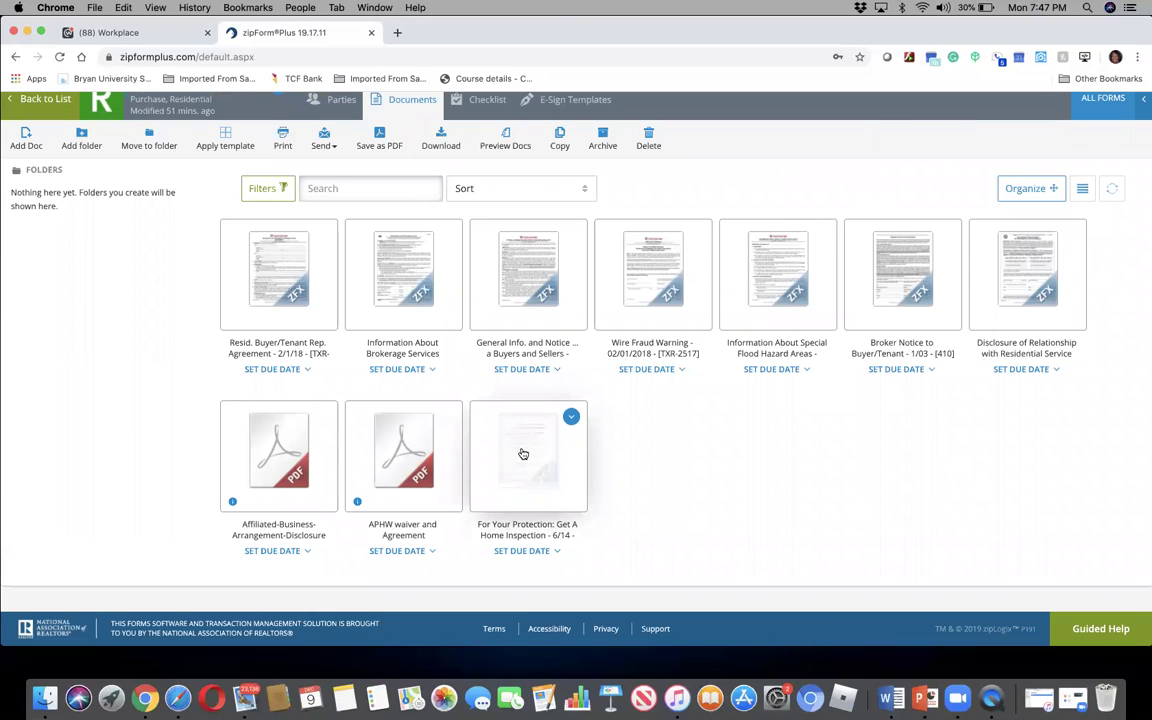
left_click(522, 453)
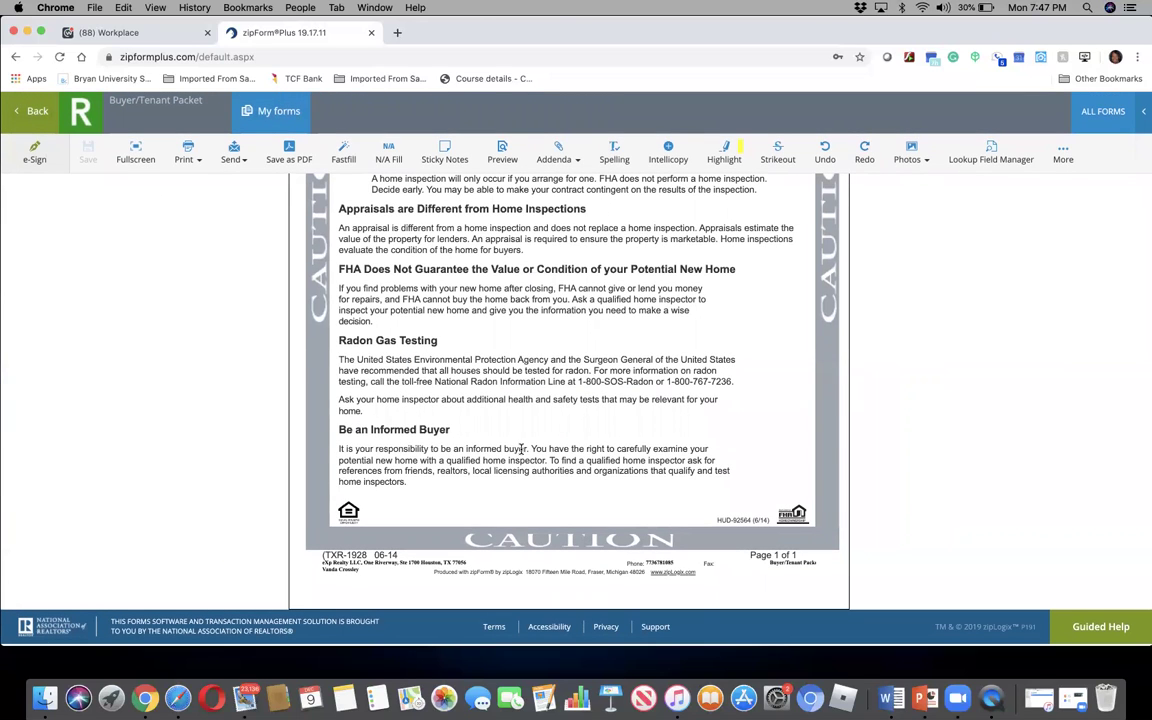
scroll(521, 450, "up", 5)
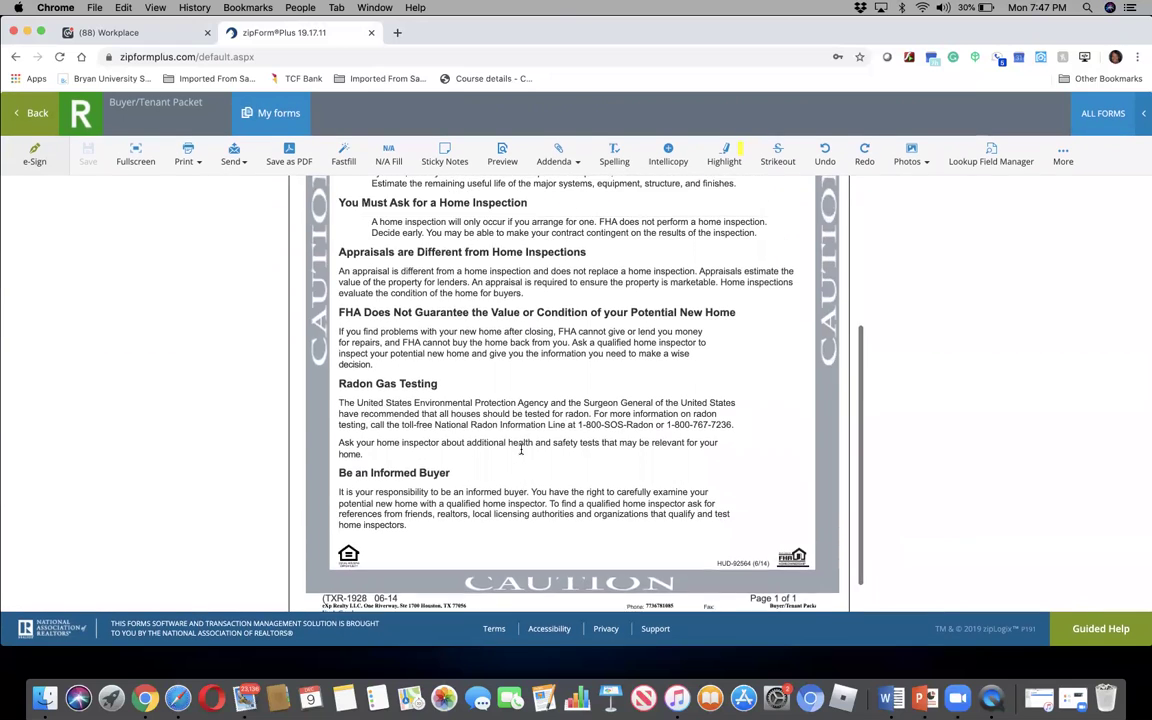
scroll(521, 452, "up", 2)
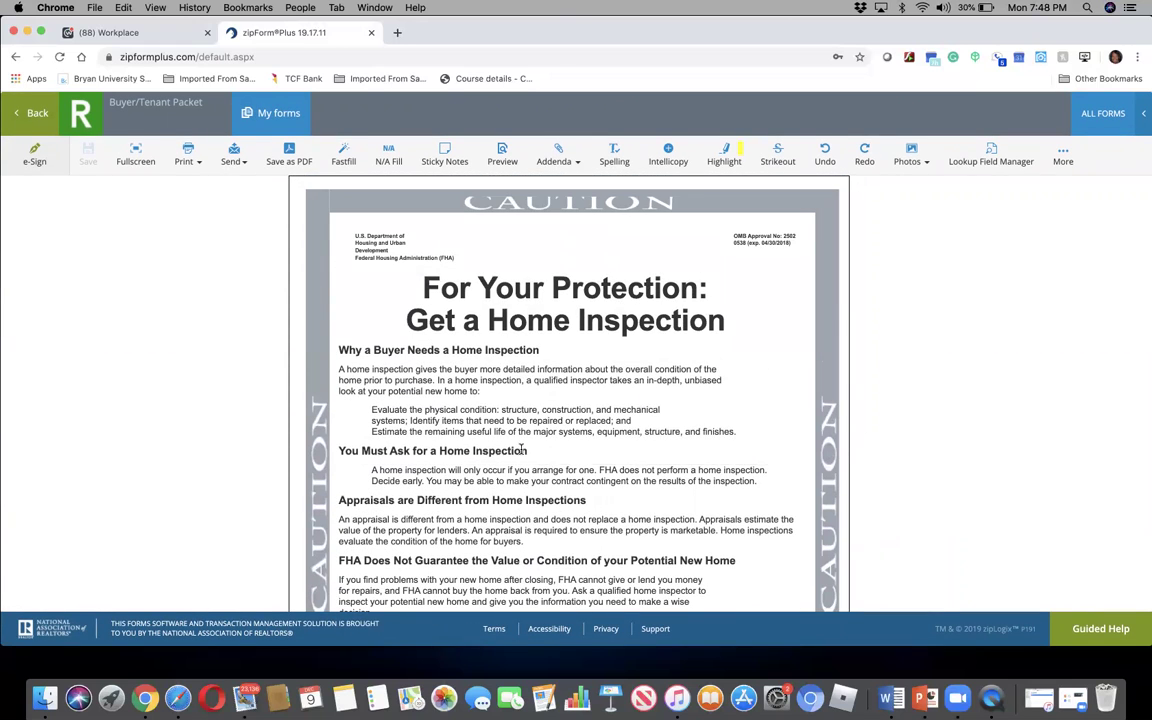
scroll(521, 450, "up", 2)
scroll(521, 450, "down", 6)
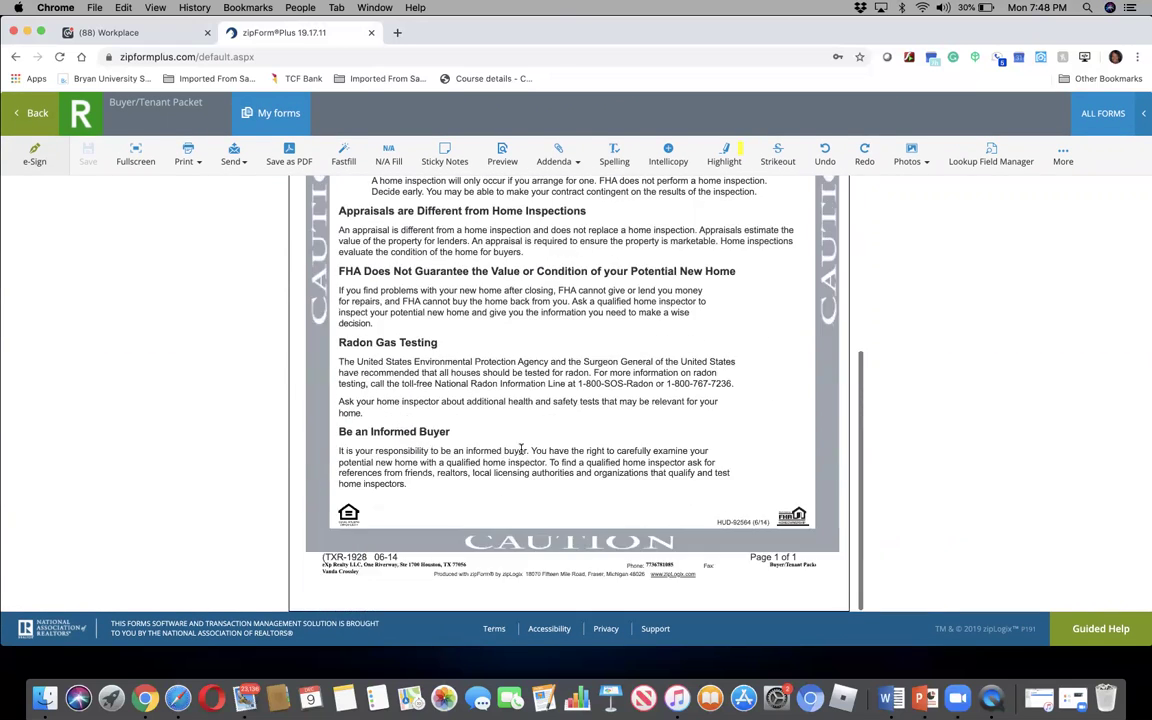
scroll(521, 450, "up", 6)
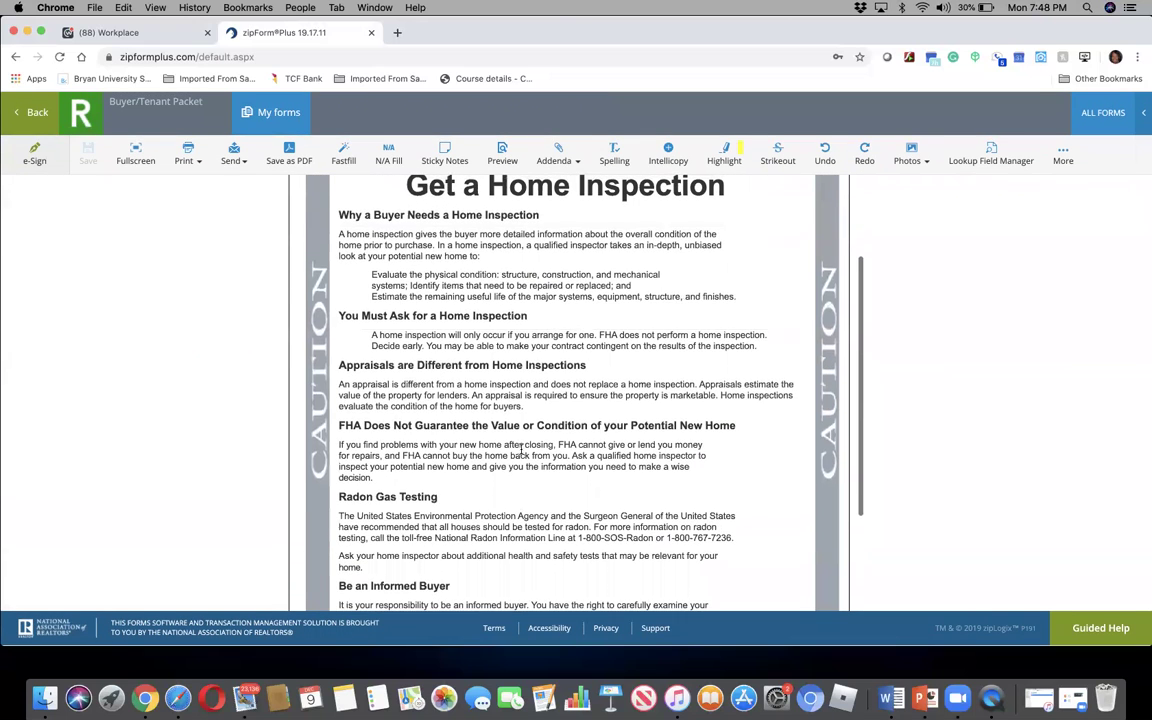
scroll(521, 450, "up", 2)
scroll(521, 450, "up", 3)
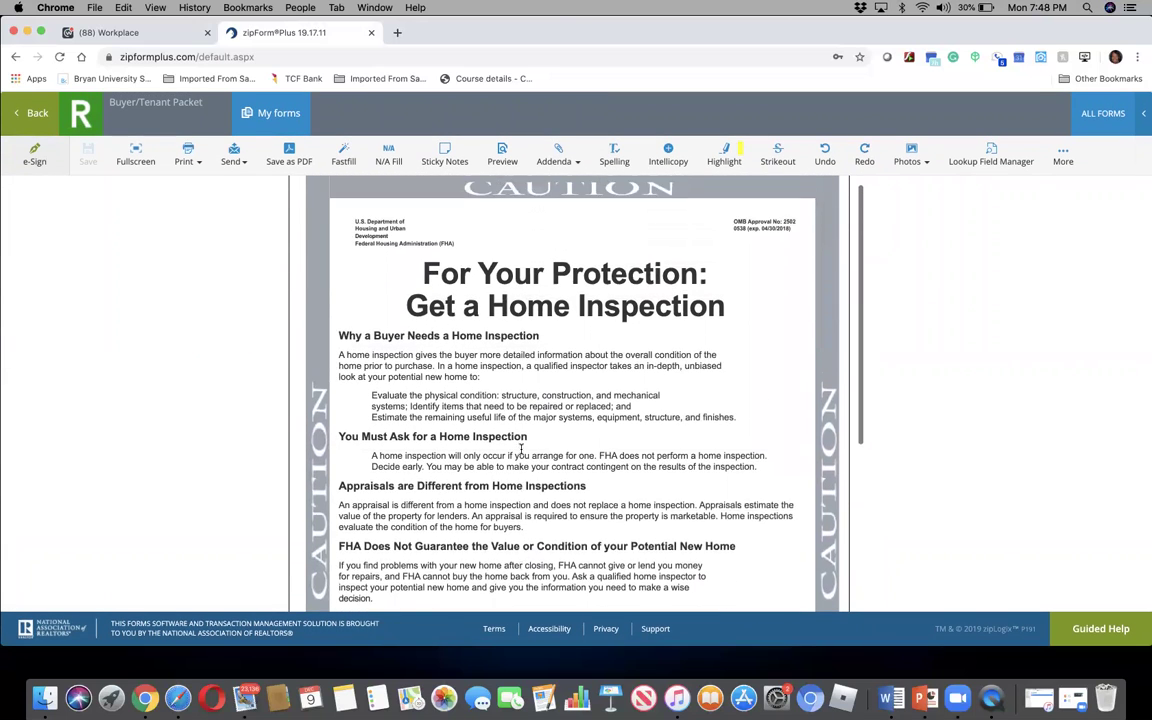
scroll(521, 450, "down", 6)
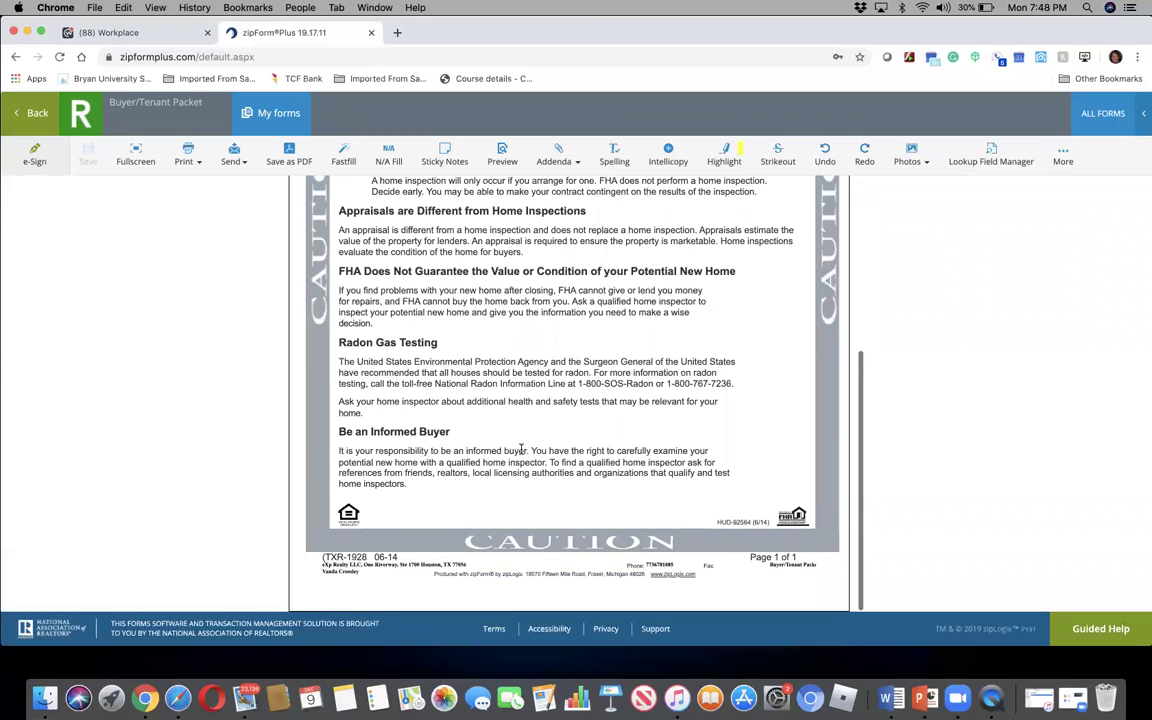
scroll(521, 450, "up", 3)
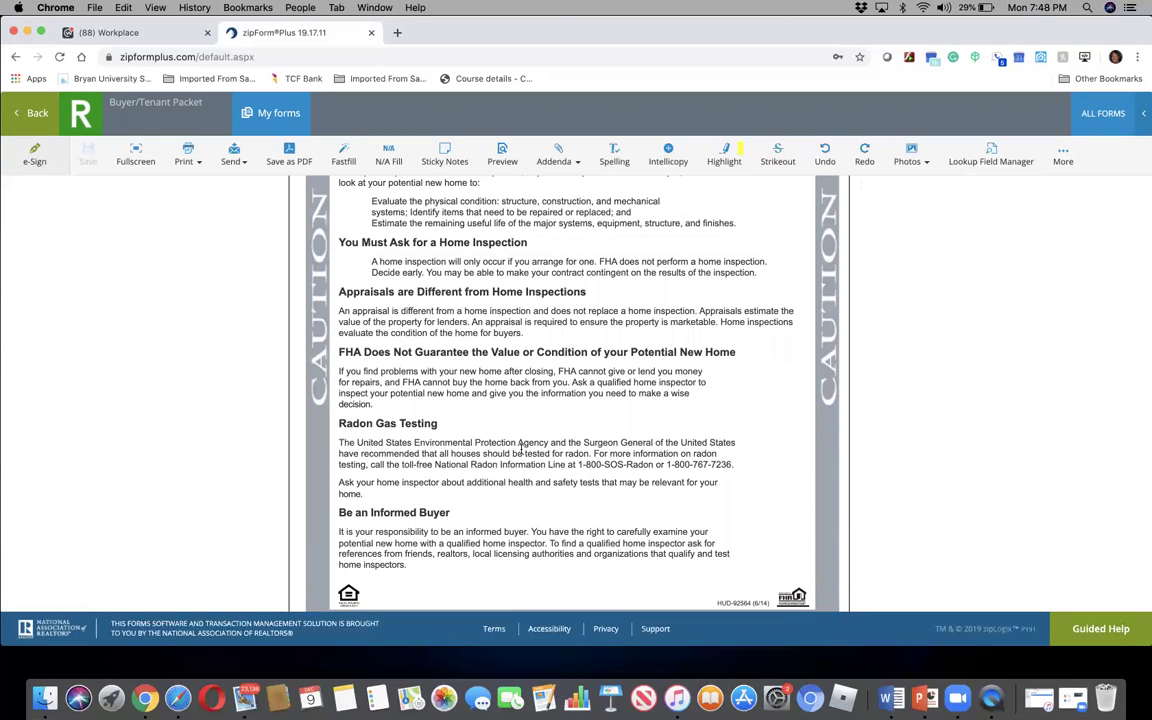
scroll(521, 450, "up", 2)
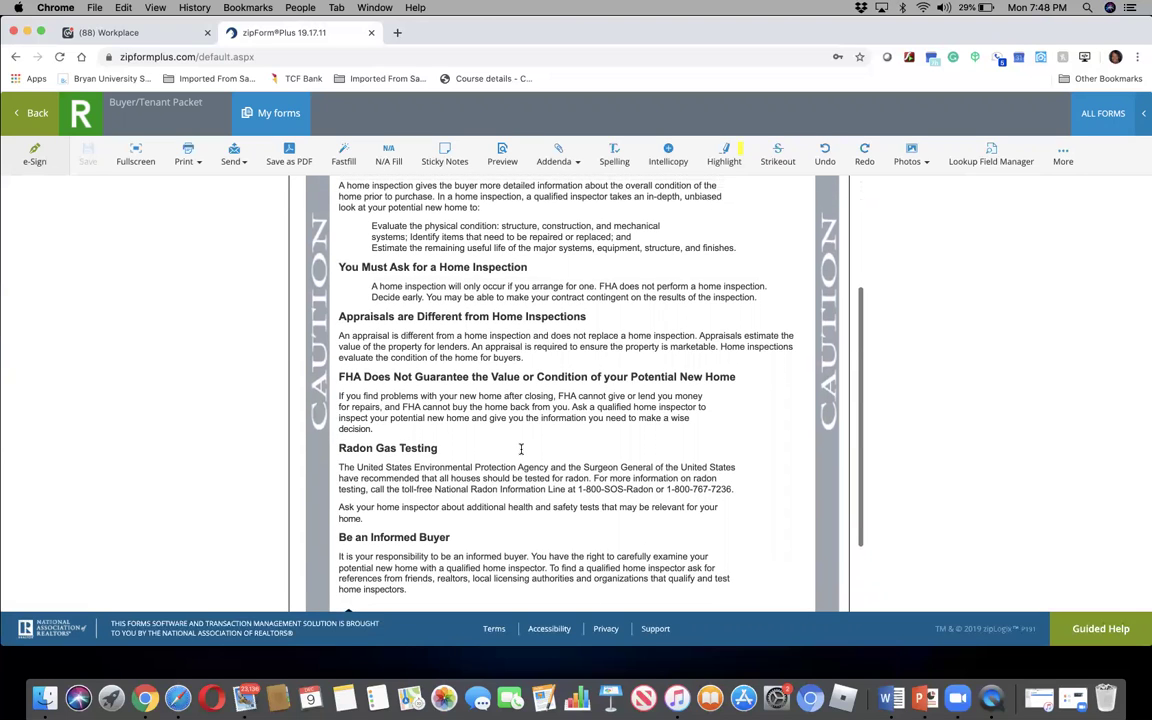
scroll(521, 450, "down", 1)
scroll(363, 335, "up", 5)
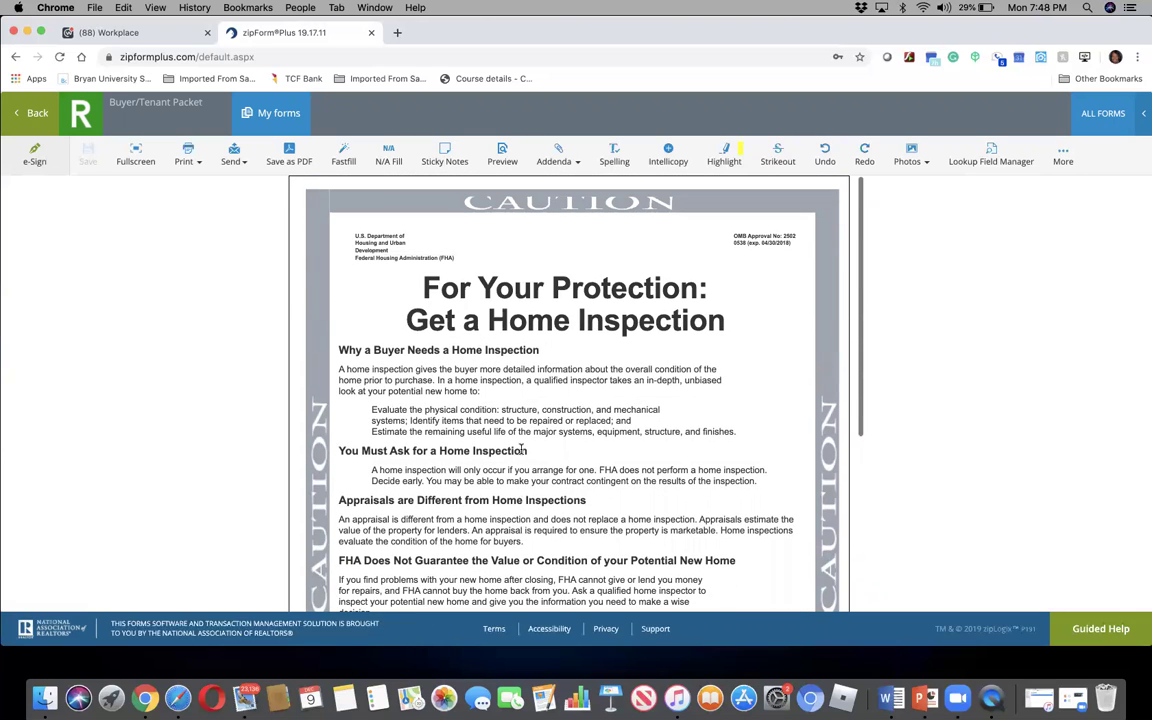
left_click(37, 113)
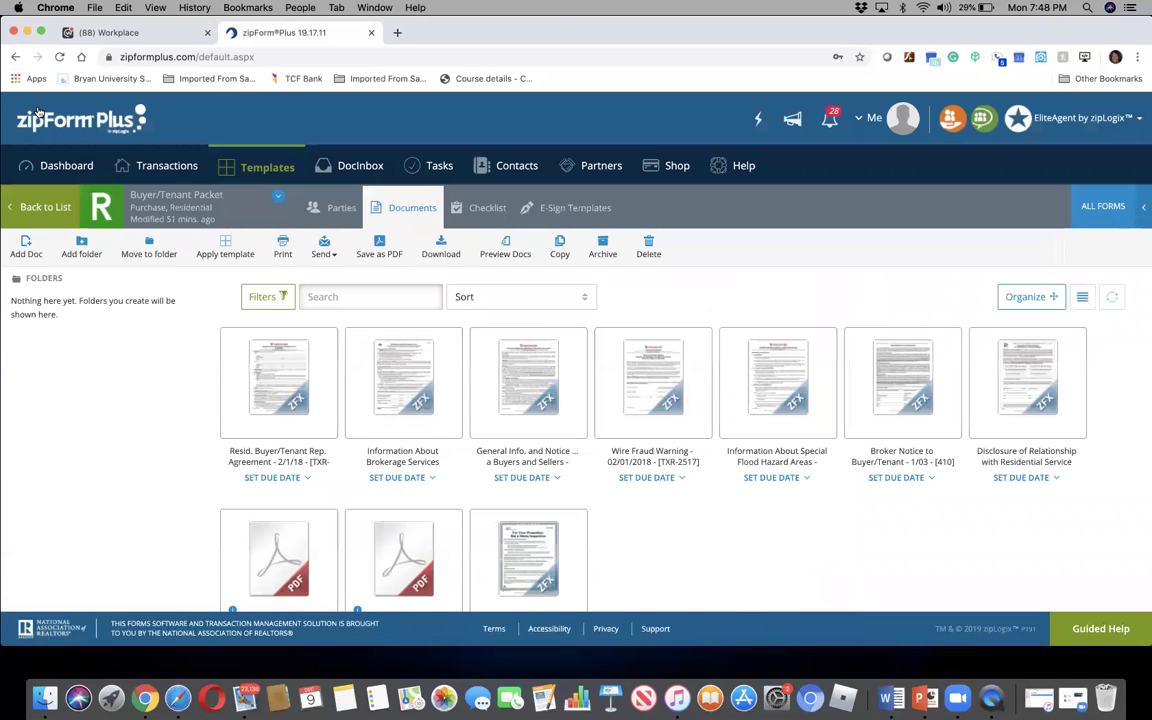
left_click(53, 211)
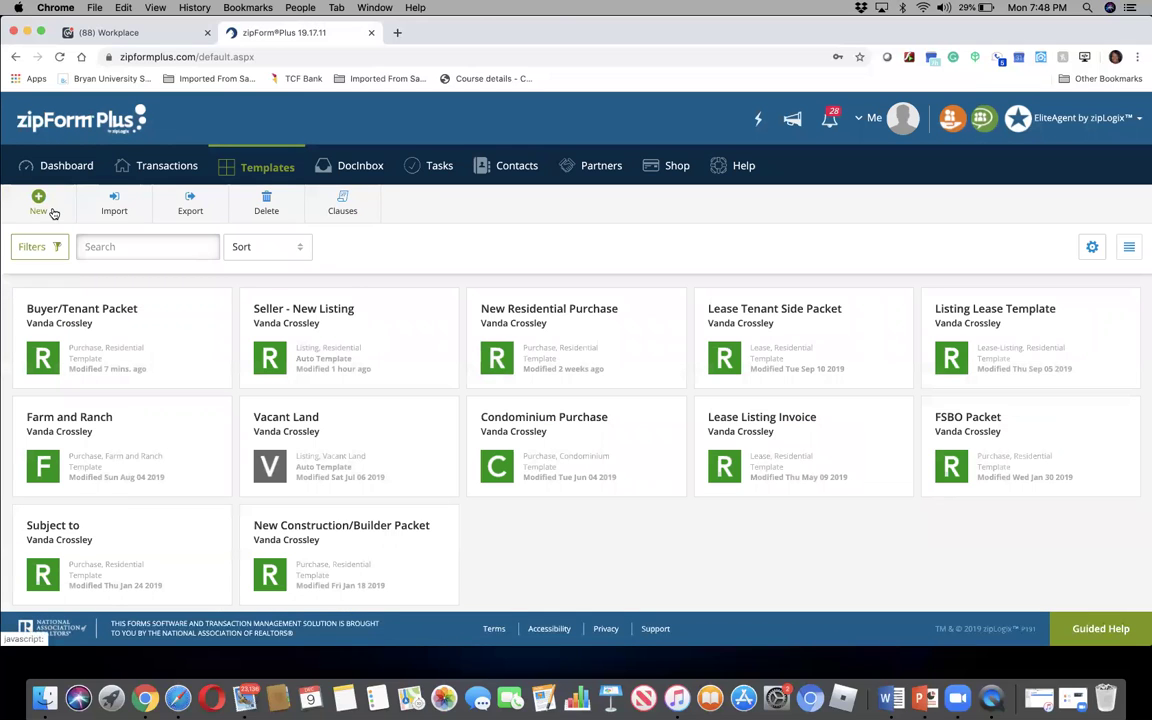